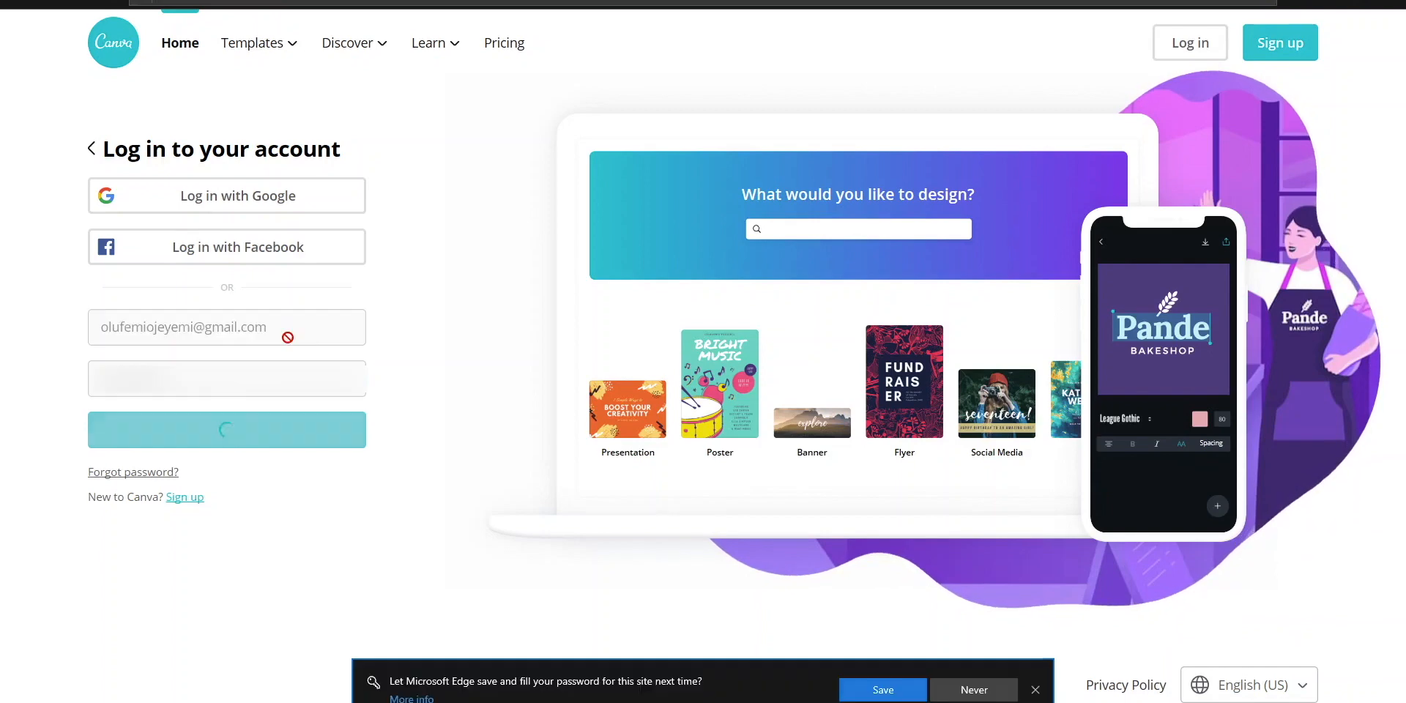
- Re-enter the account password and log in
left_click_drag(208, 438, 61, 416)
type("•••••••")
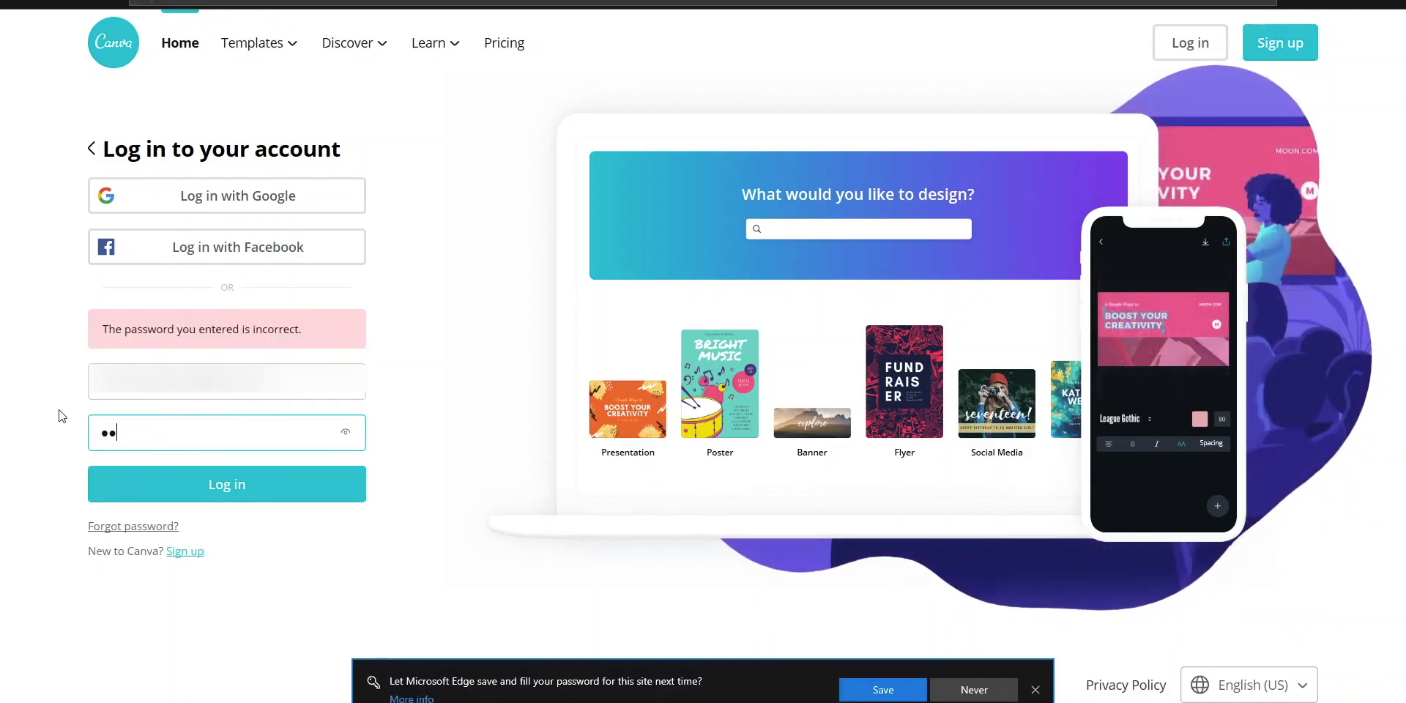
key("Return")
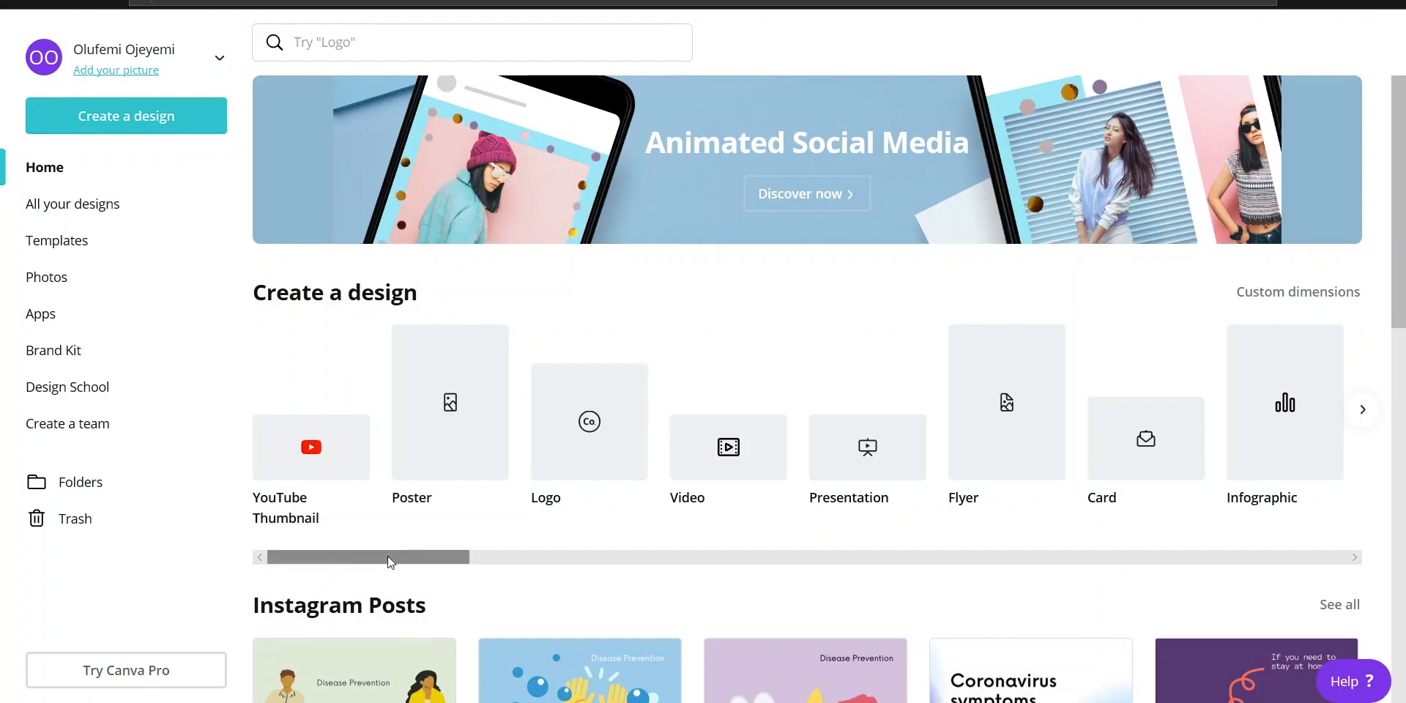
- Search for the YouTube Thumbnail design type and start a blank design from it
scroll(560, 489, "down", 4)
scroll(560, 489, "down", 9)
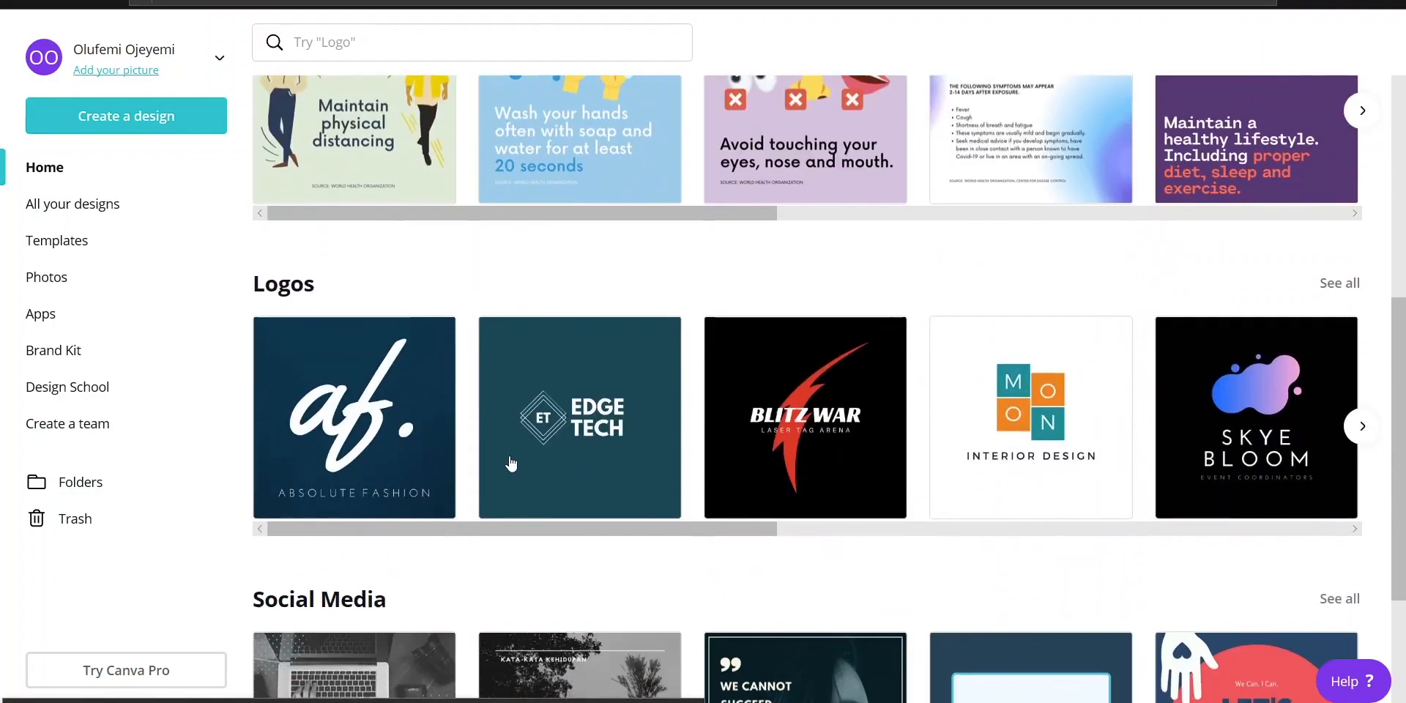
scroll(483, 448, "down", 4)
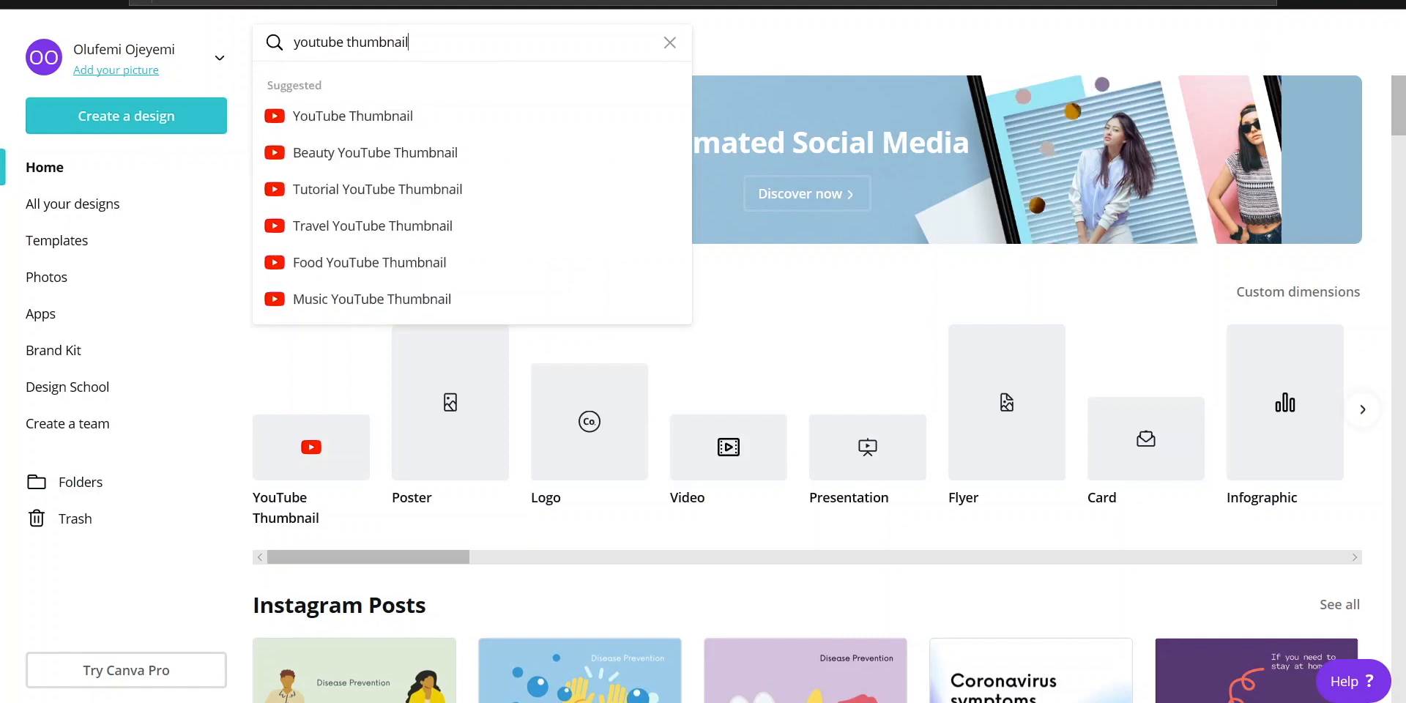
left_click(407, 121)
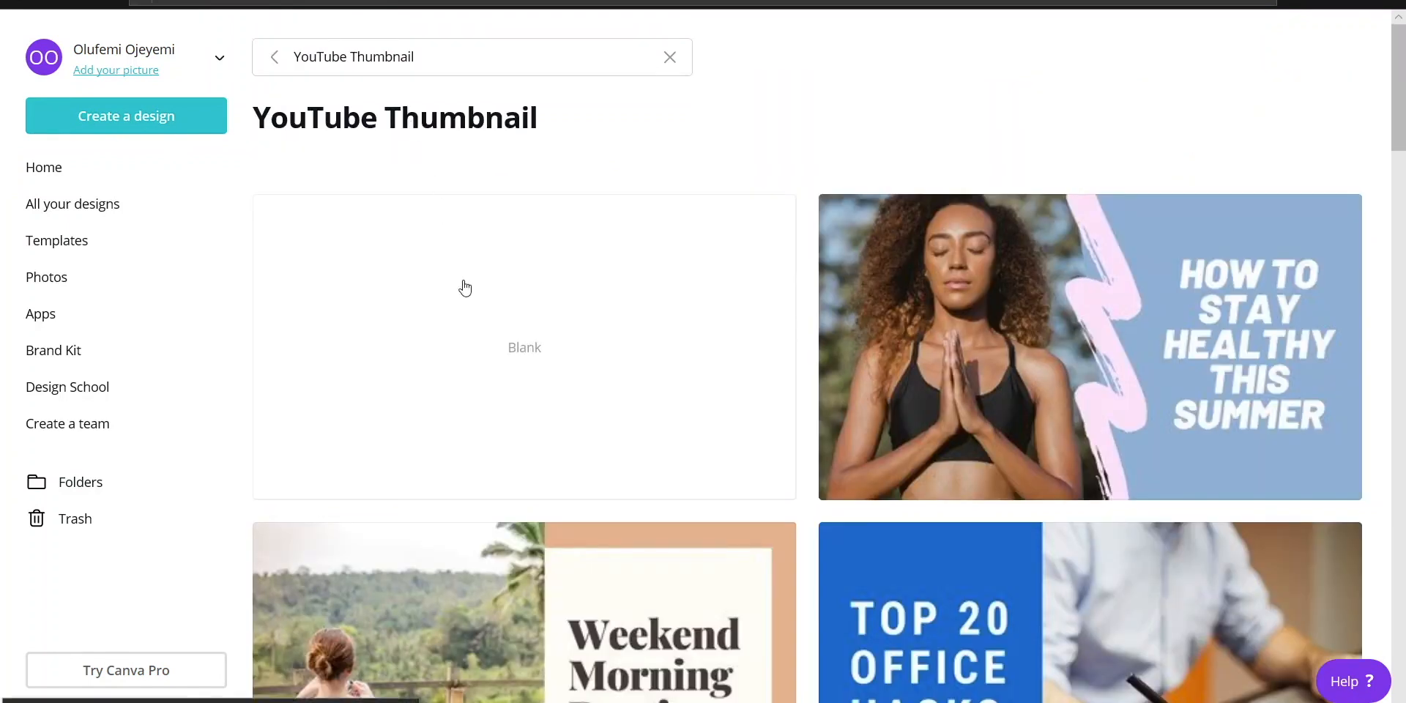
left_click(478, 308)
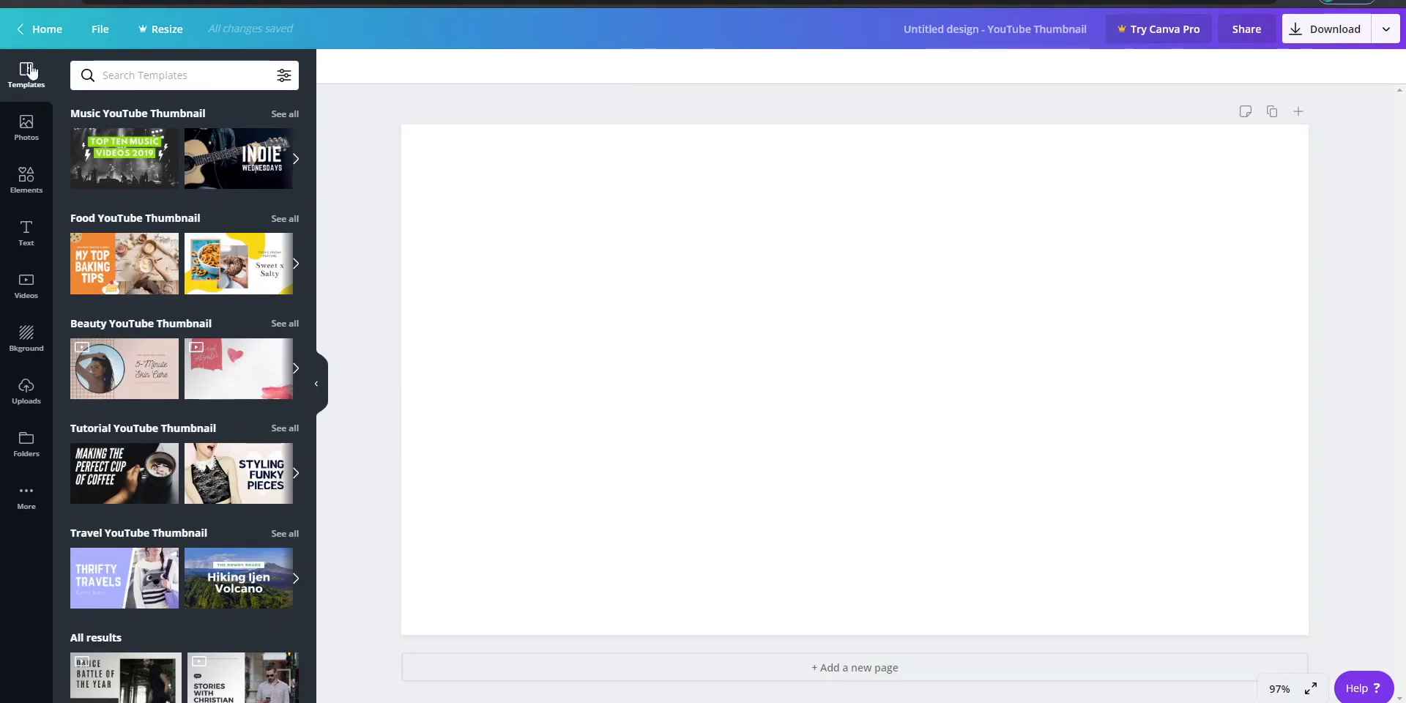
- Look through the available templates, photos, elements, text styles, videos and backgrounds for the thumbnail
scroll(162, 229, "down", 15)
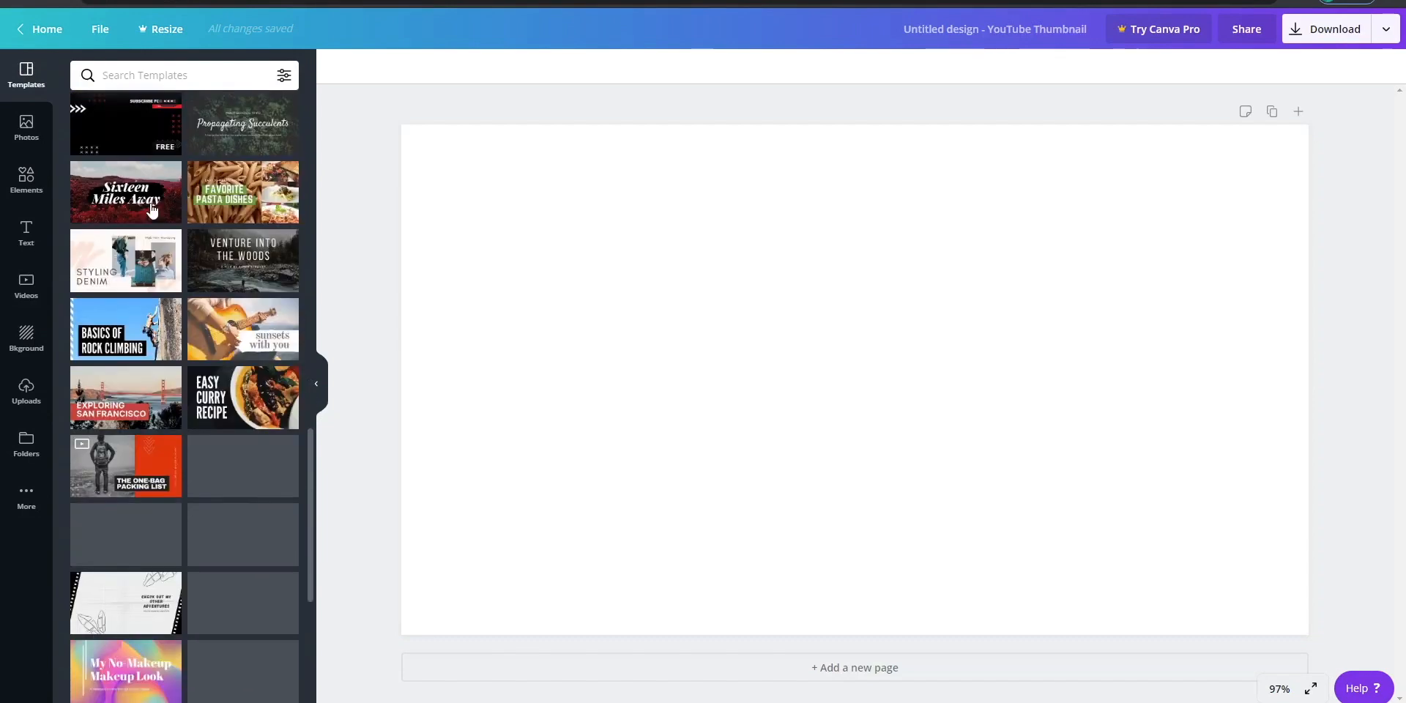
left_click(27, 128)
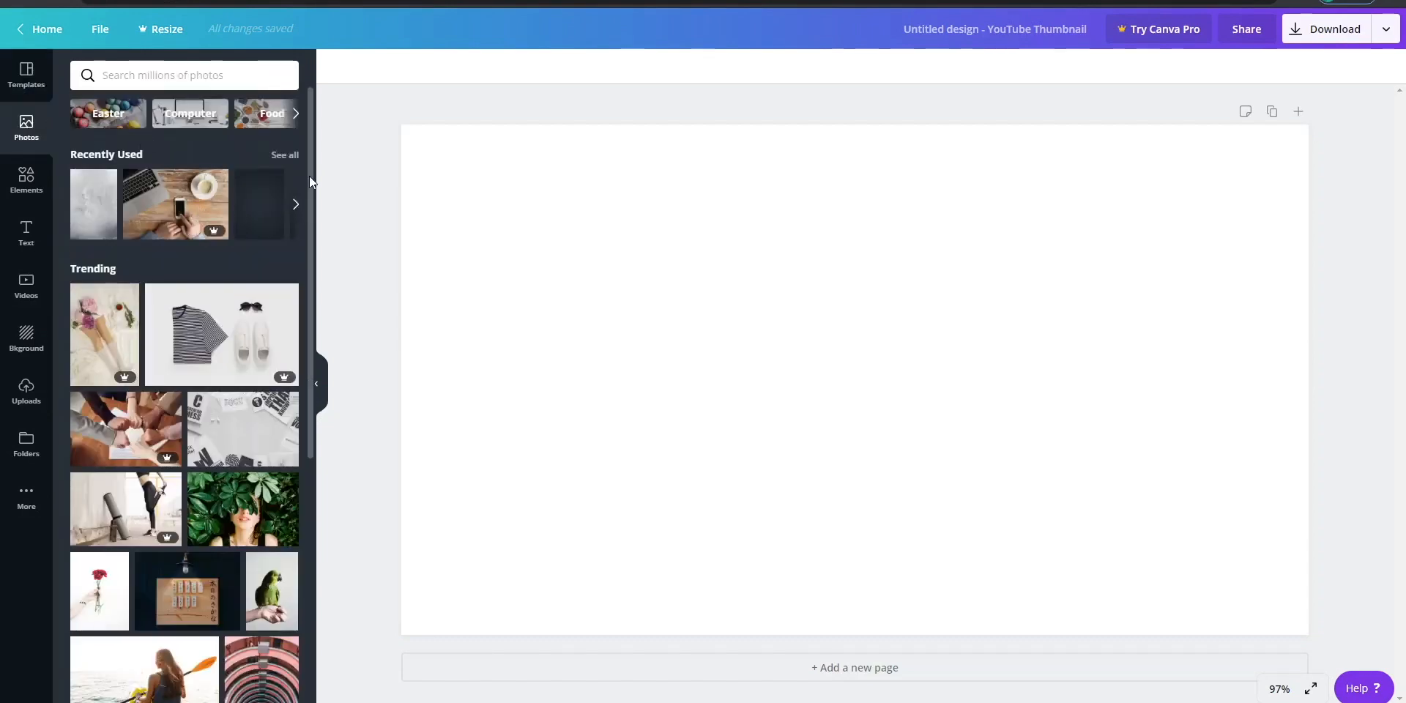
left_click_drag(309, 176, 301, 492)
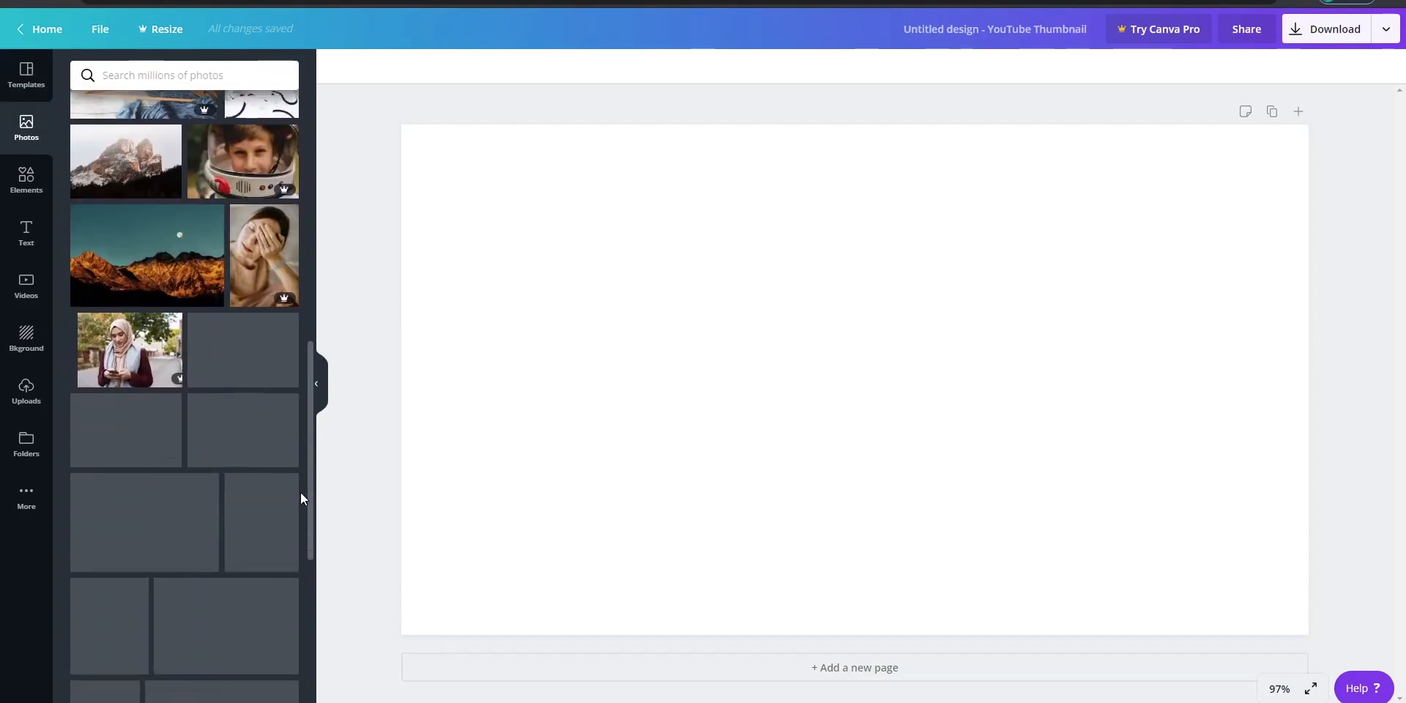
left_click(26, 180)
left_click_drag(308, 148, 305, 284)
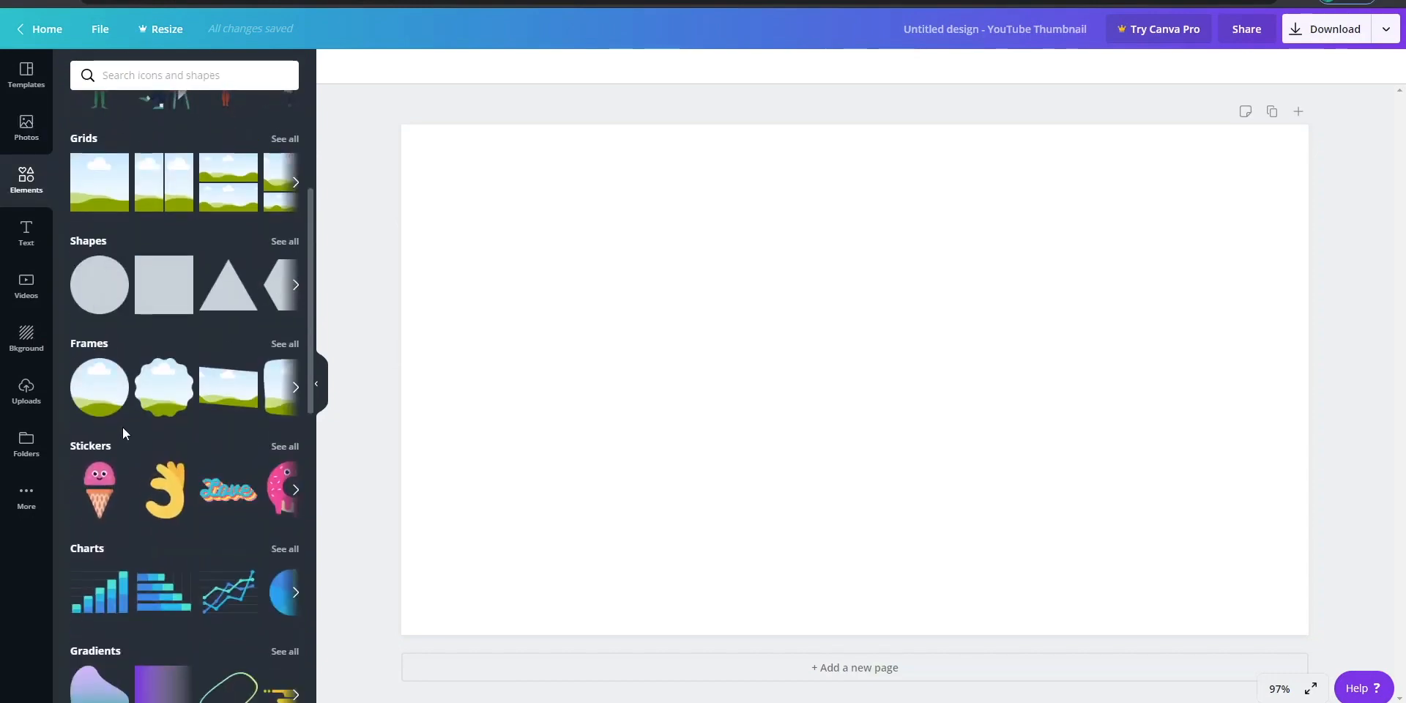
left_click_drag(309, 305, 301, 390)
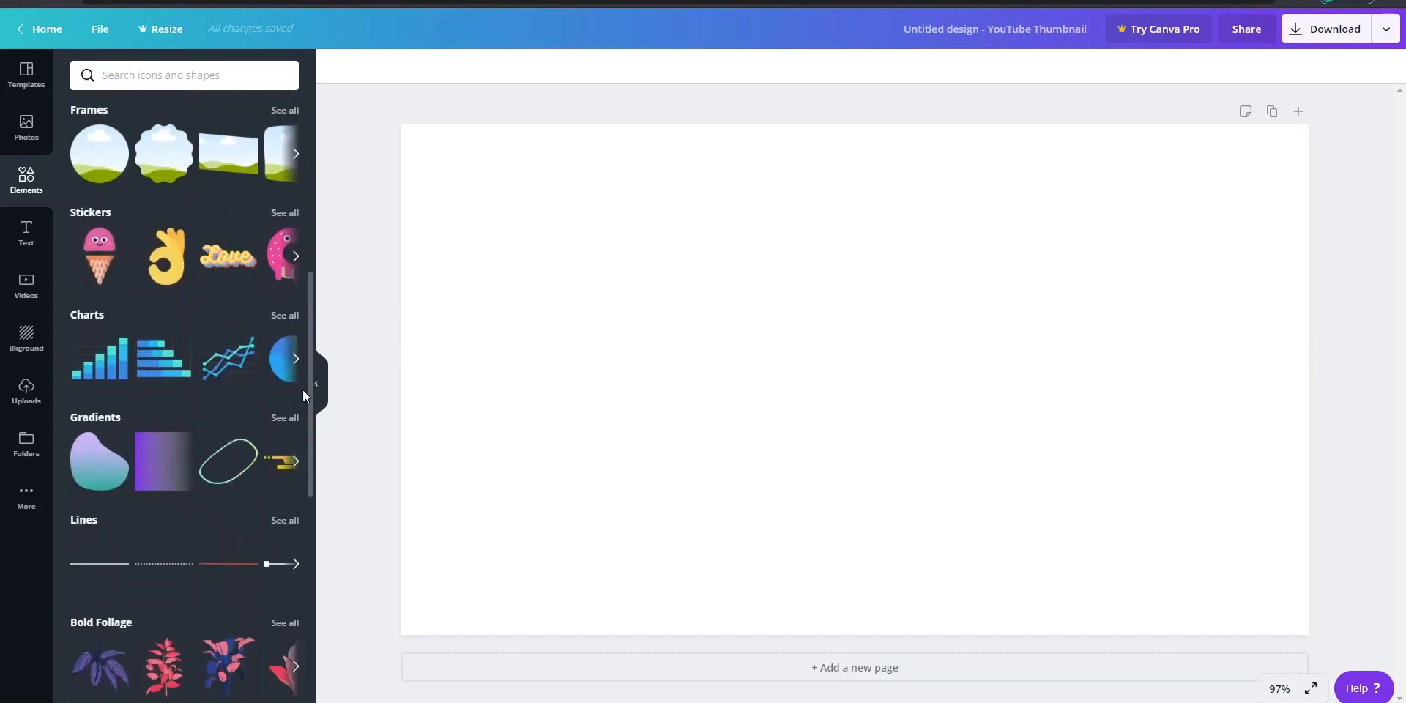
left_click(26, 233)
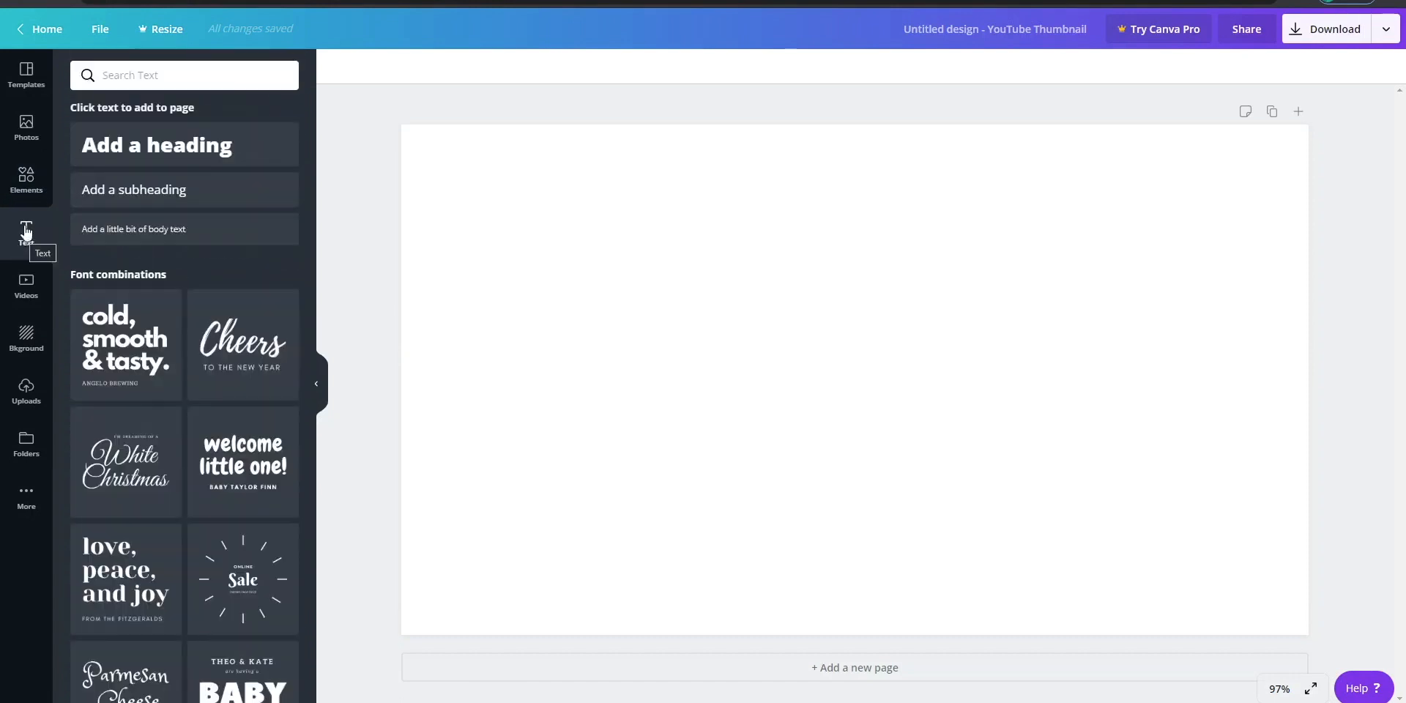
left_click_drag(310, 102, 309, 225)
left_click(26, 284)
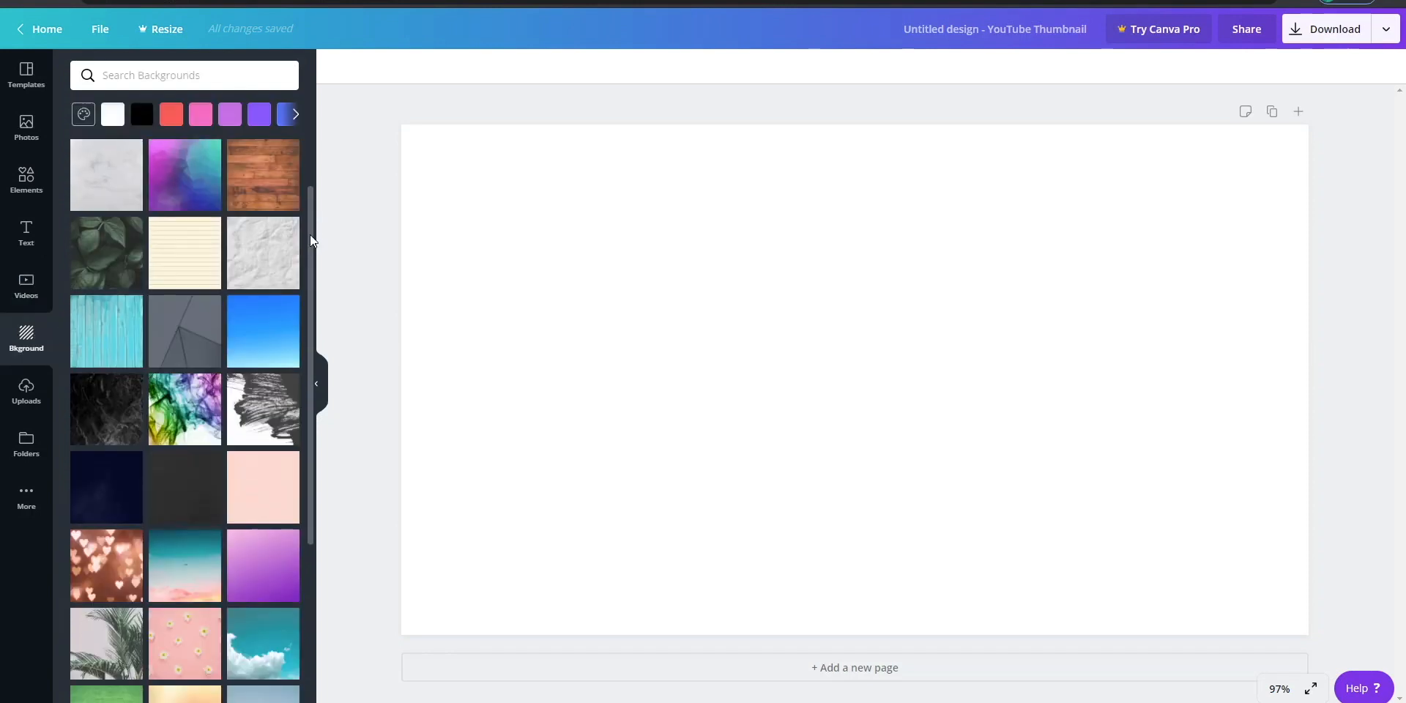
left_click_drag(309, 234, 306, 111)
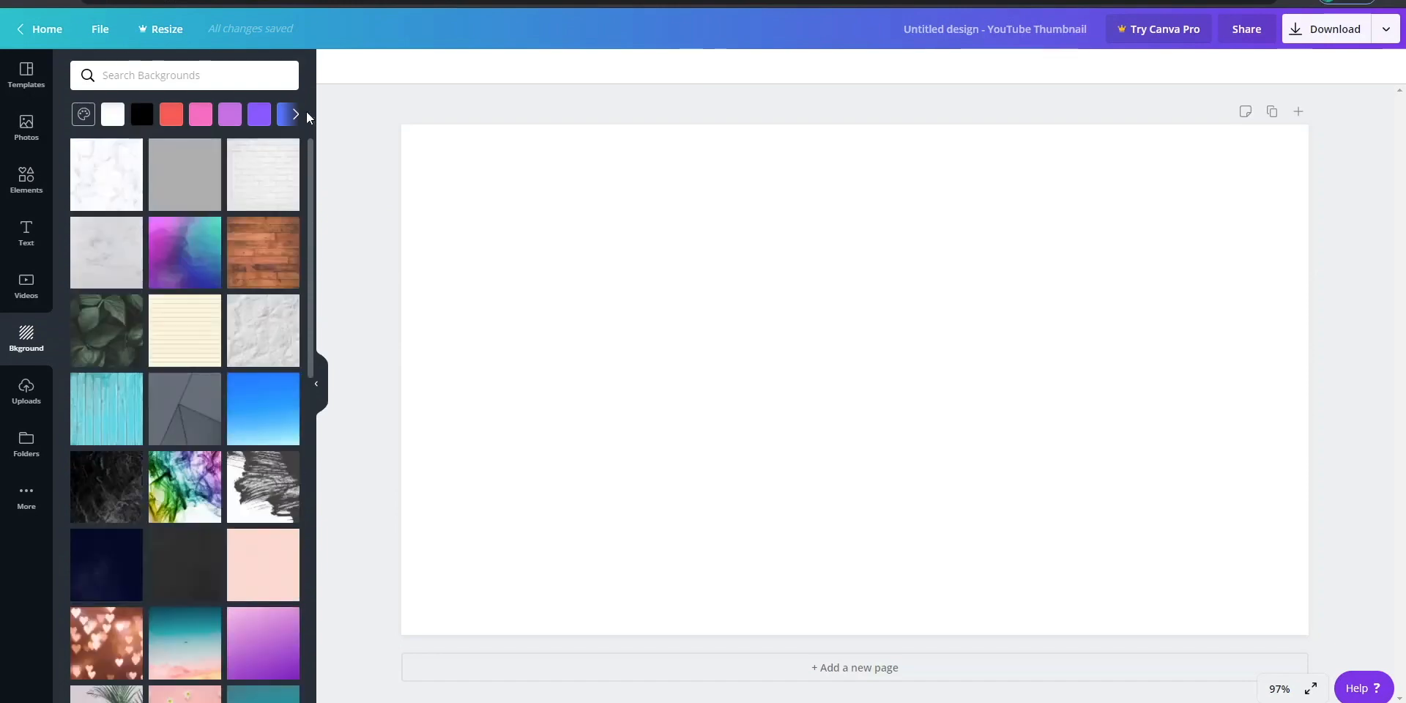
- Upload all the images from New folder on the Desktop
left_click(28, 401)
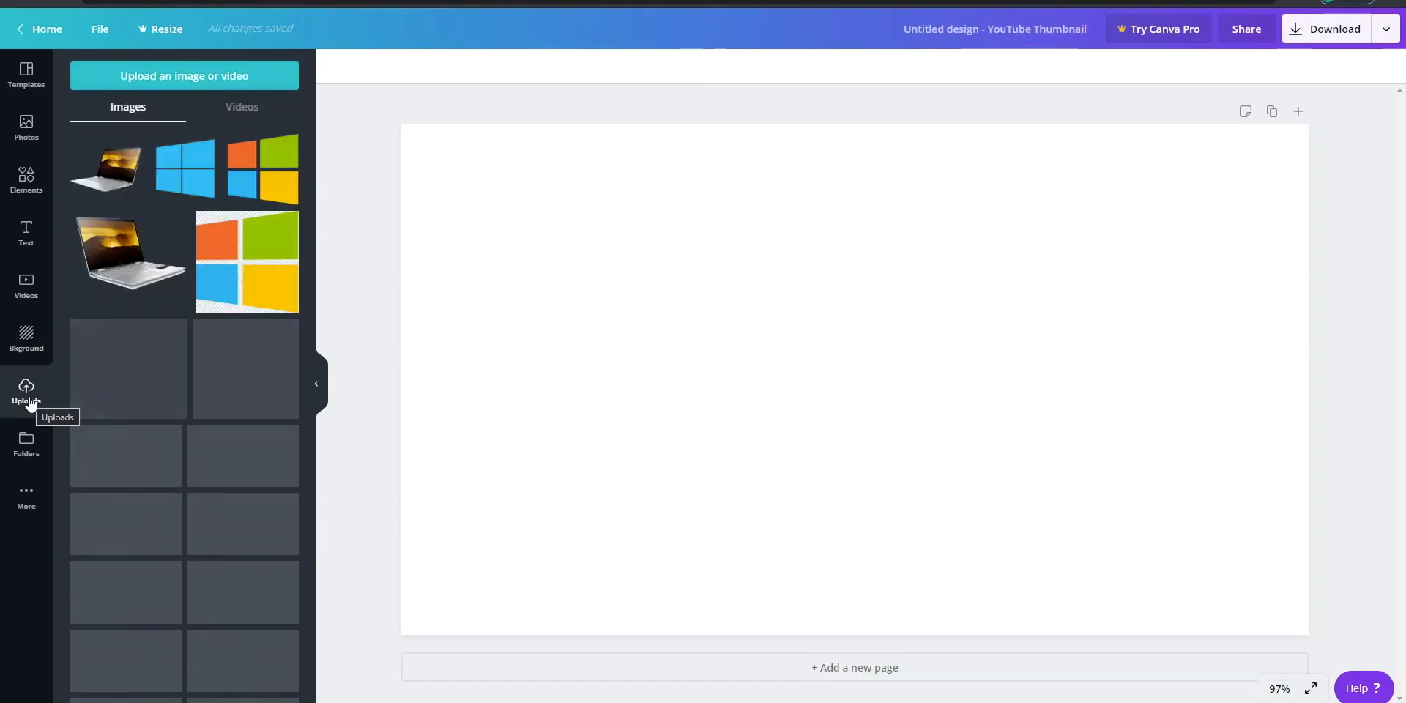
left_click(185, 76)
left_click(60, 129)
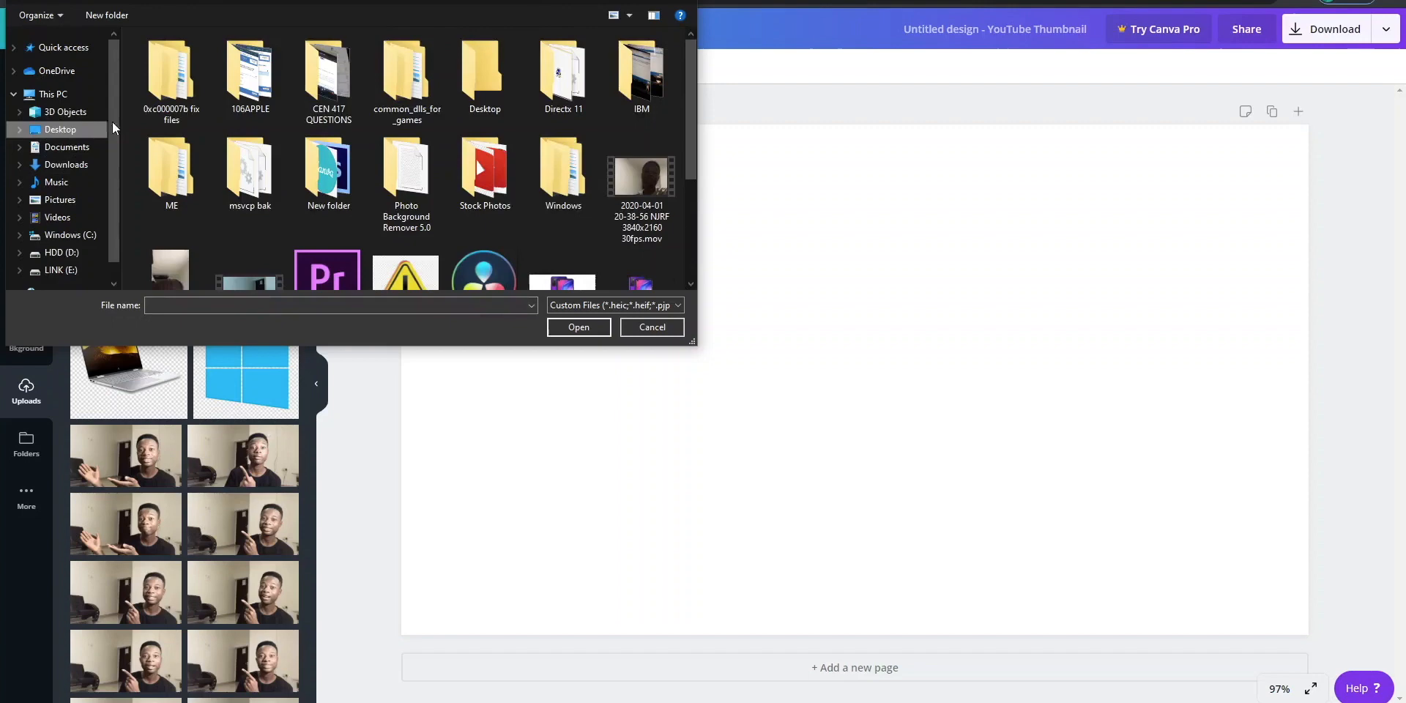
left_click(594, 333)
left_click_drag(481, 170, 125, 31)
left_click(565, 327)
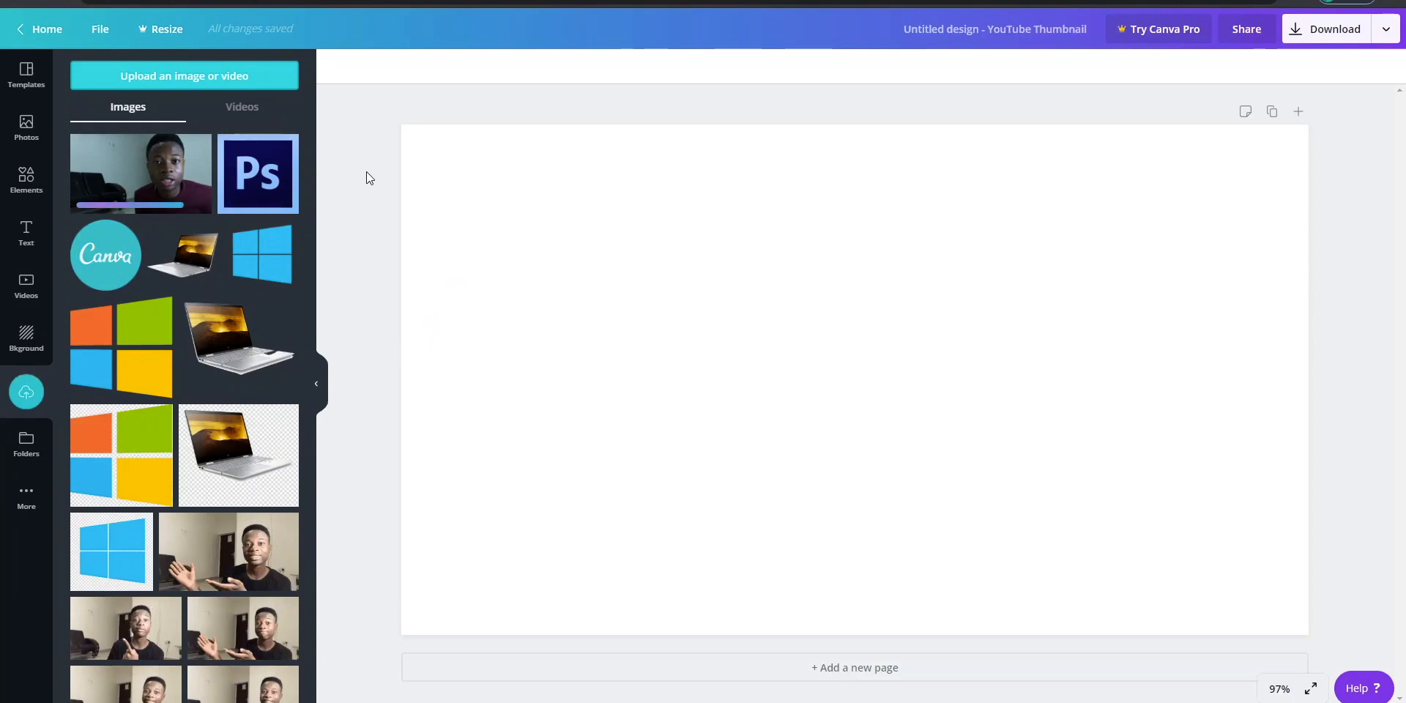
- Add the uploaded portrait photo with the black chairs to the page and enlarge it to fill the whole canvas
left_click(163, 177)
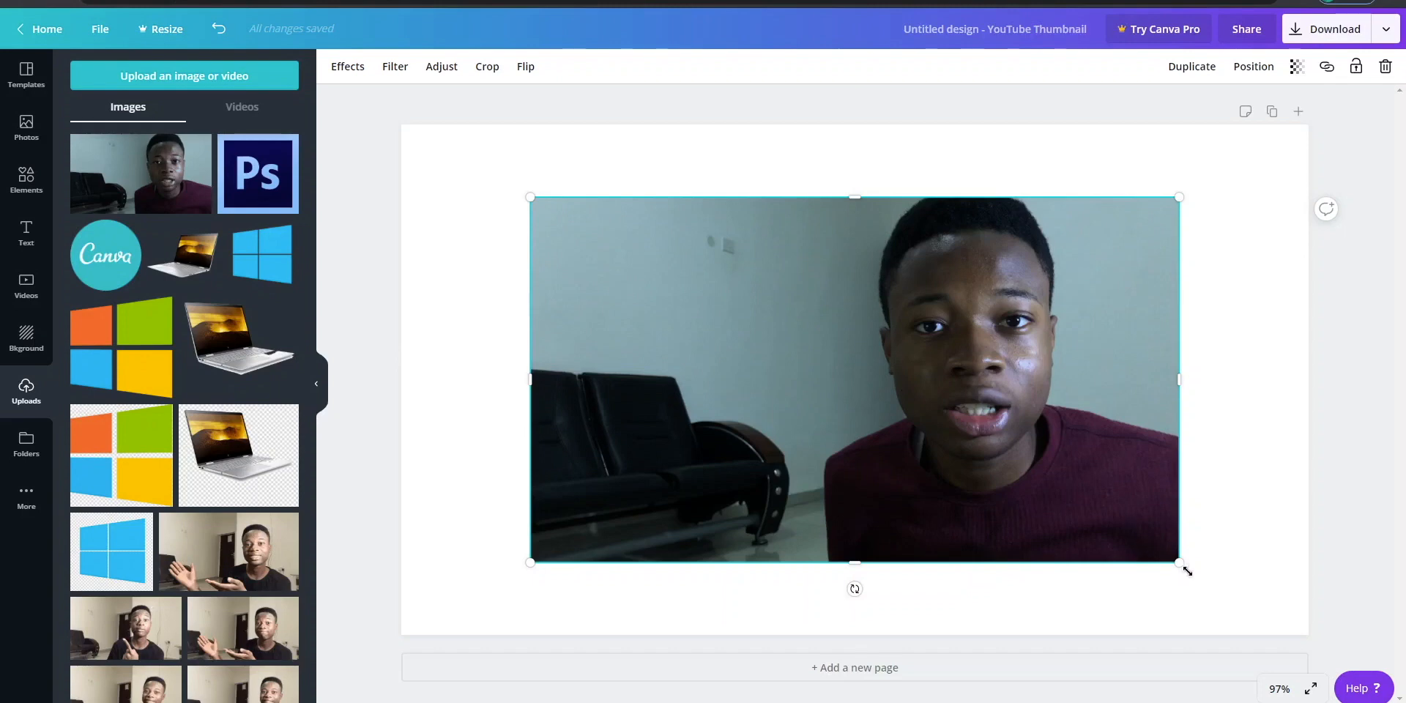
left_click_drag(1236, 590, 1308, 635)
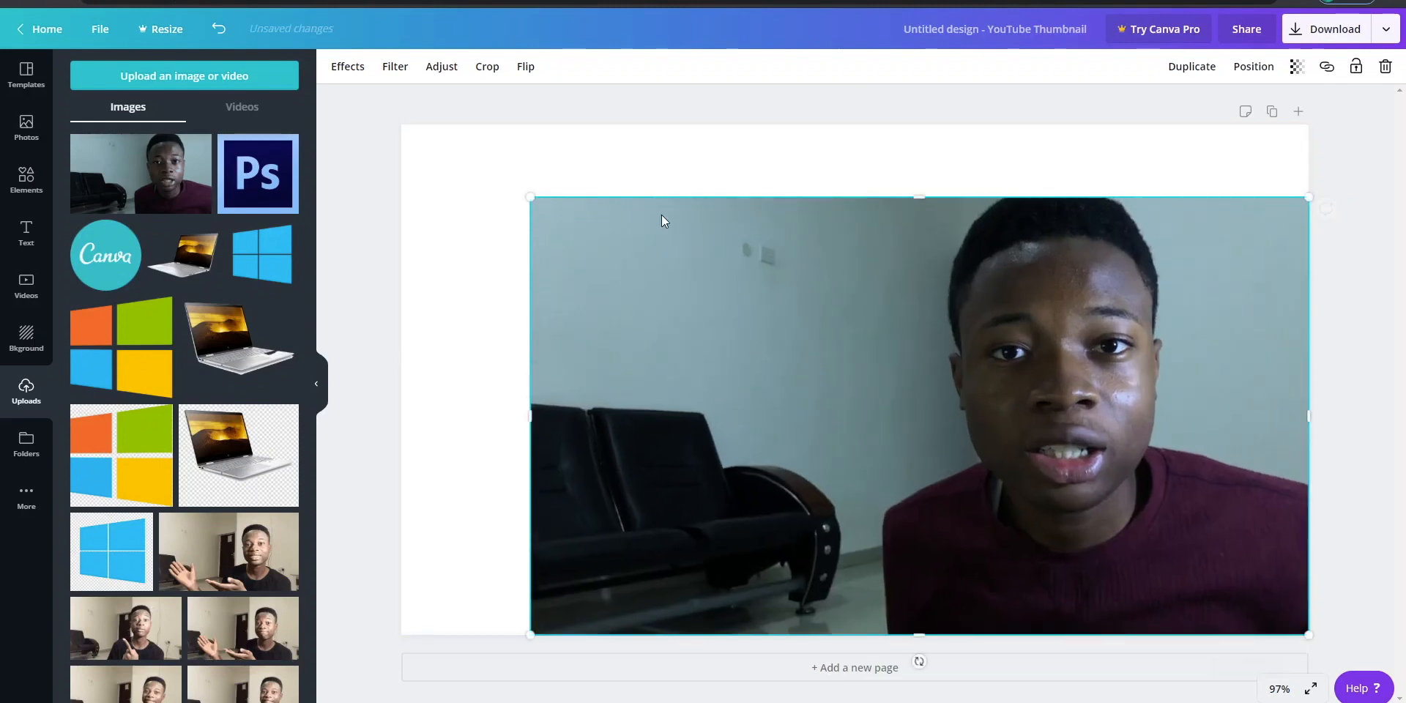
left_click_drag(530, 196, 393, 121)
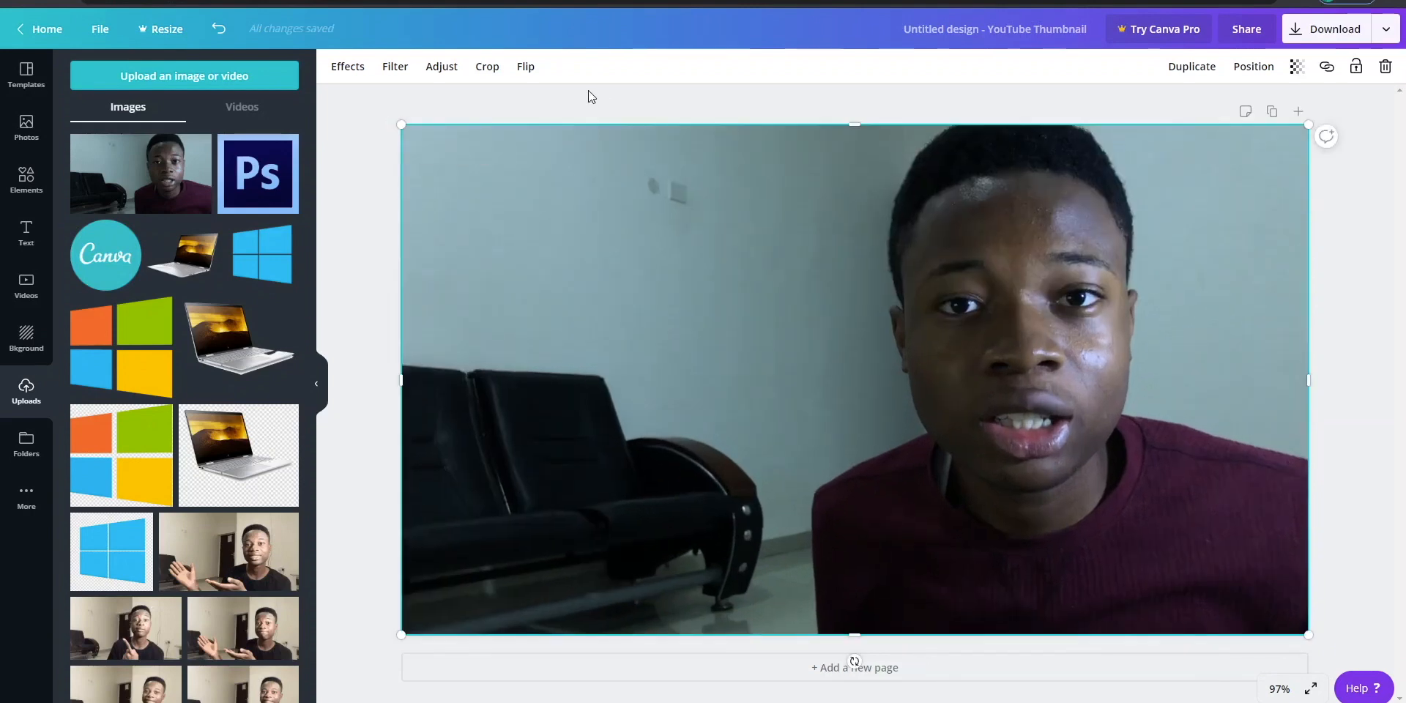
- Try flipping the photo horizontally and vertically, and reverse both flips
left_click(525, 70)
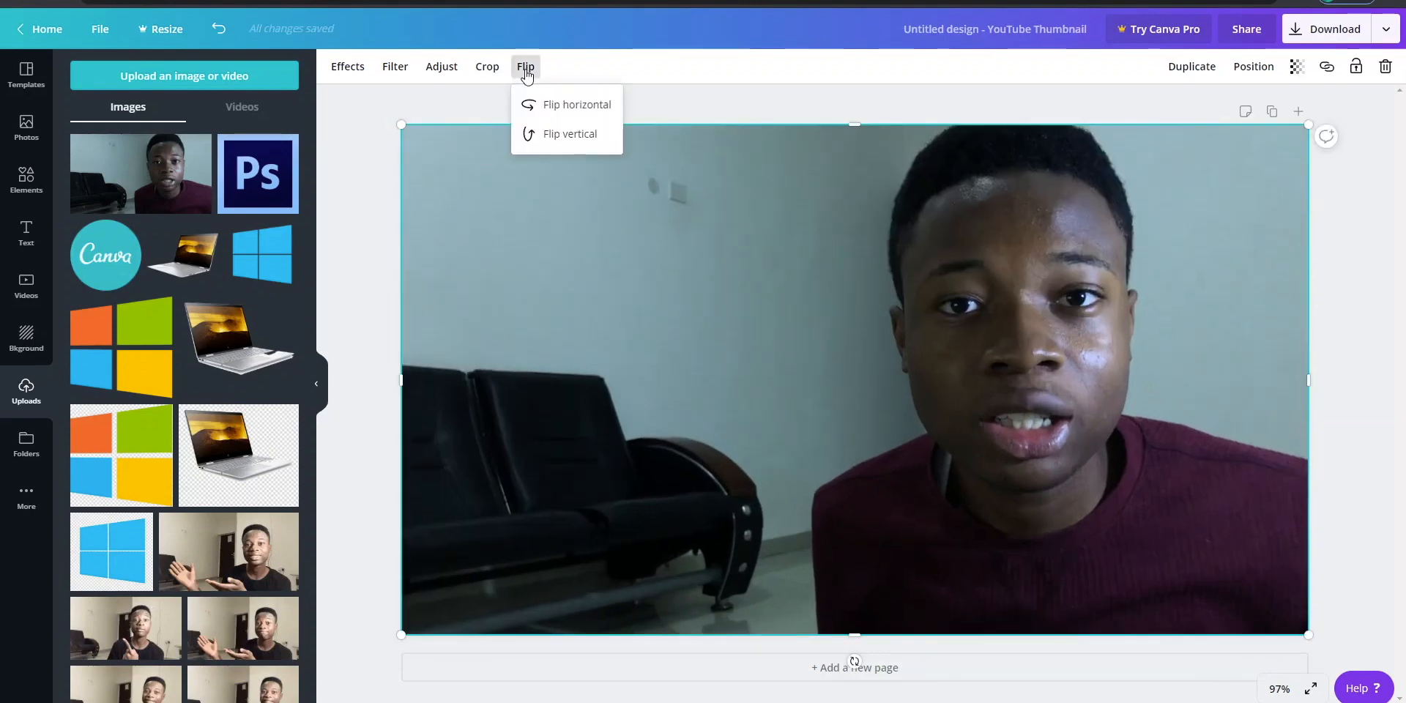
left_click(541, 110)
left_click(548, 140)
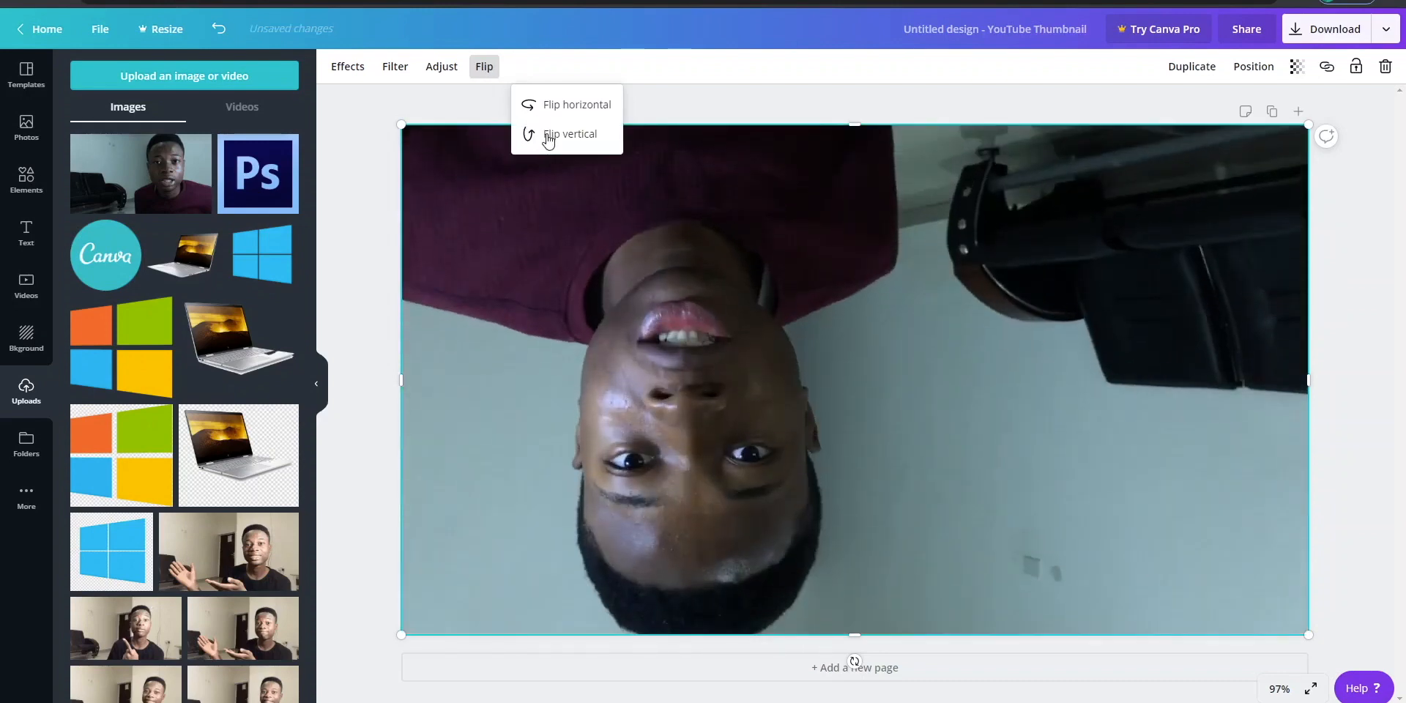
left_click(548, 140)
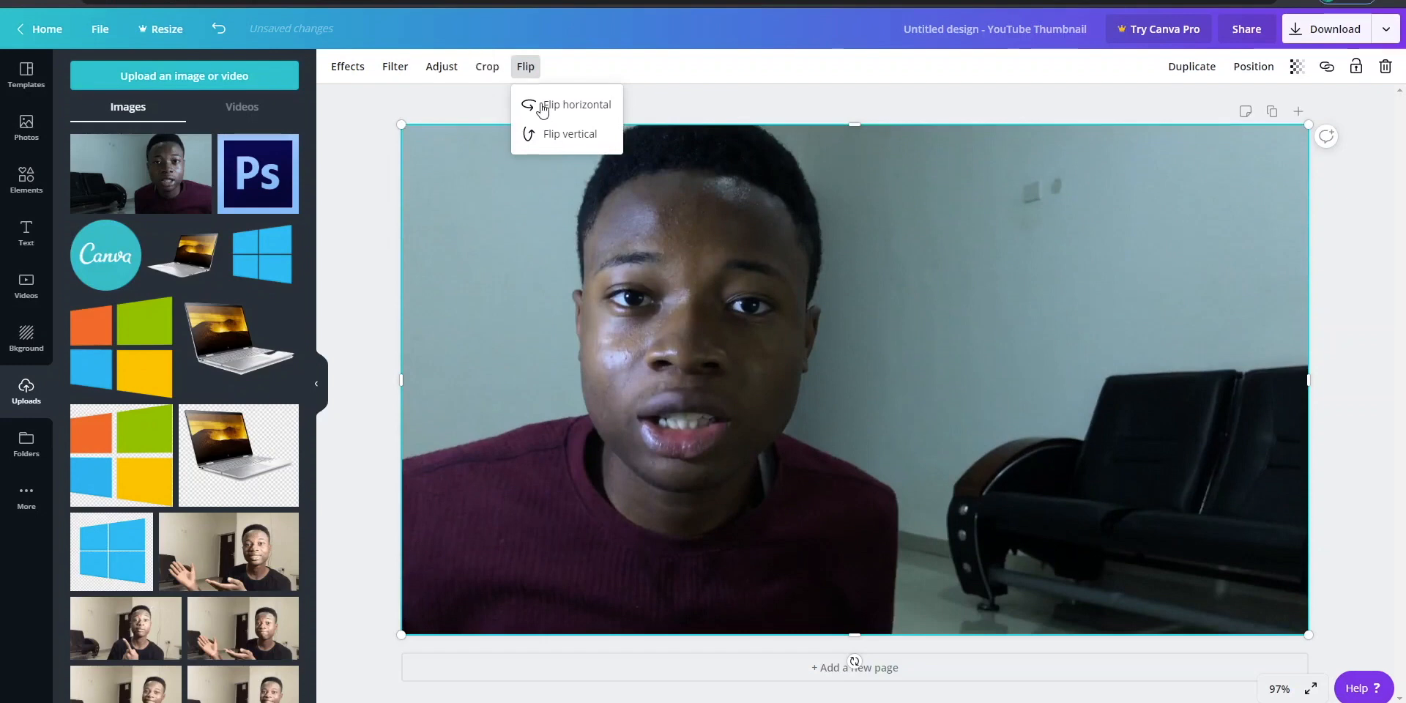
left_click(538, 107)
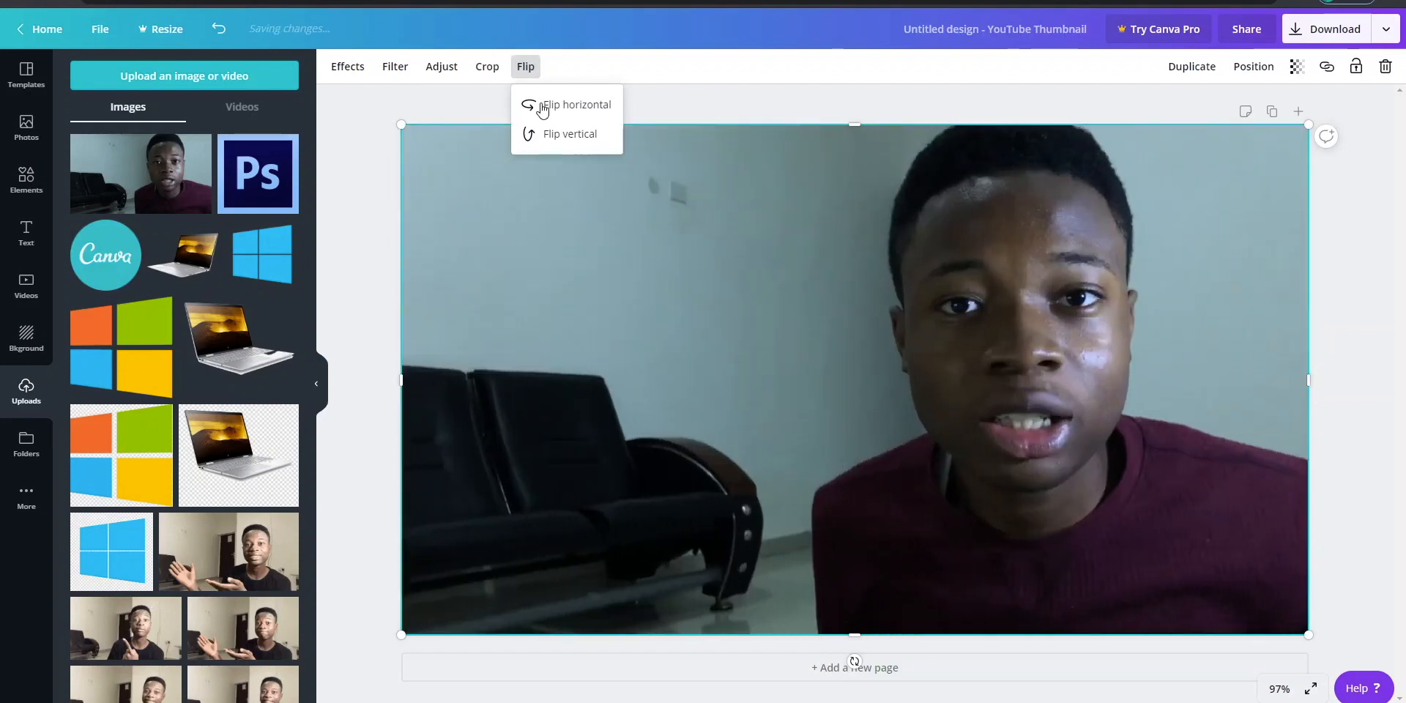
- Try cropping the photo to its lower-right area around the face and shoulders, and undo the crop
left_click(488, 68)
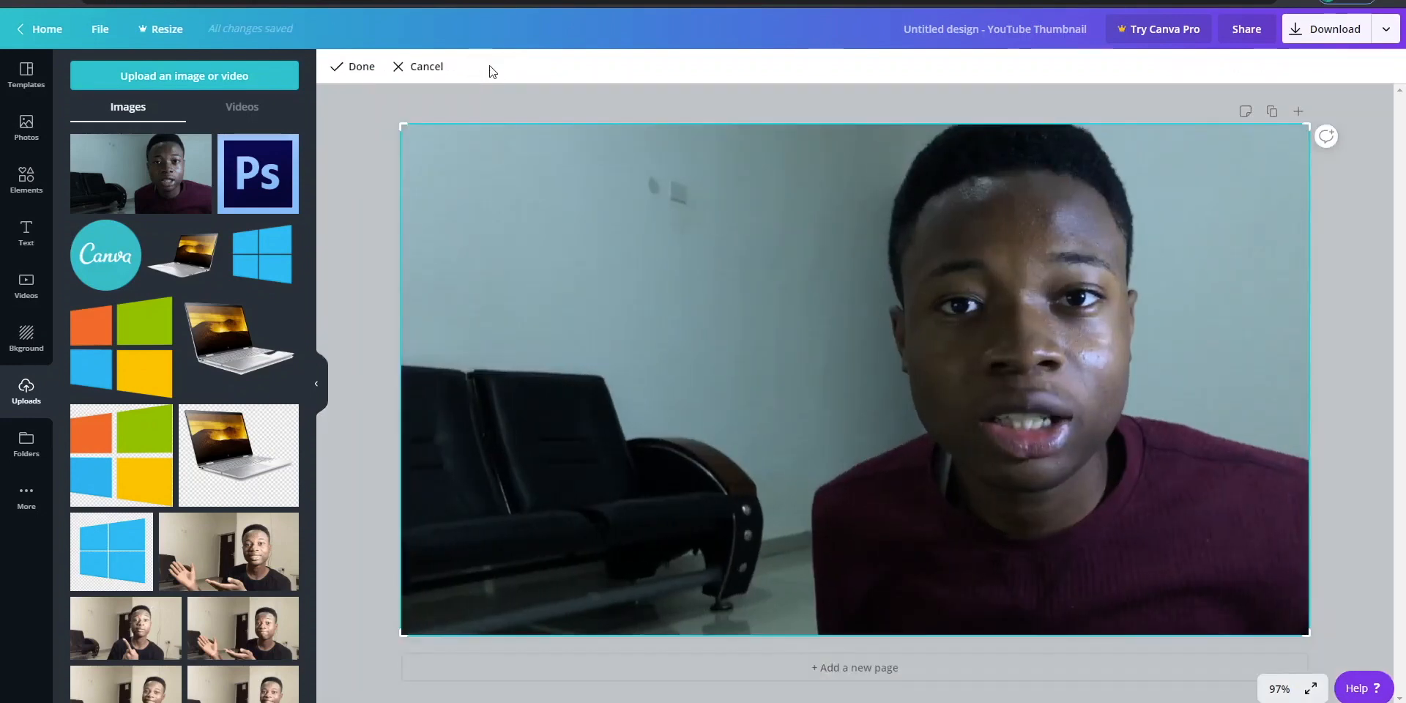
left_click_drag(404, 126, 884, 303)
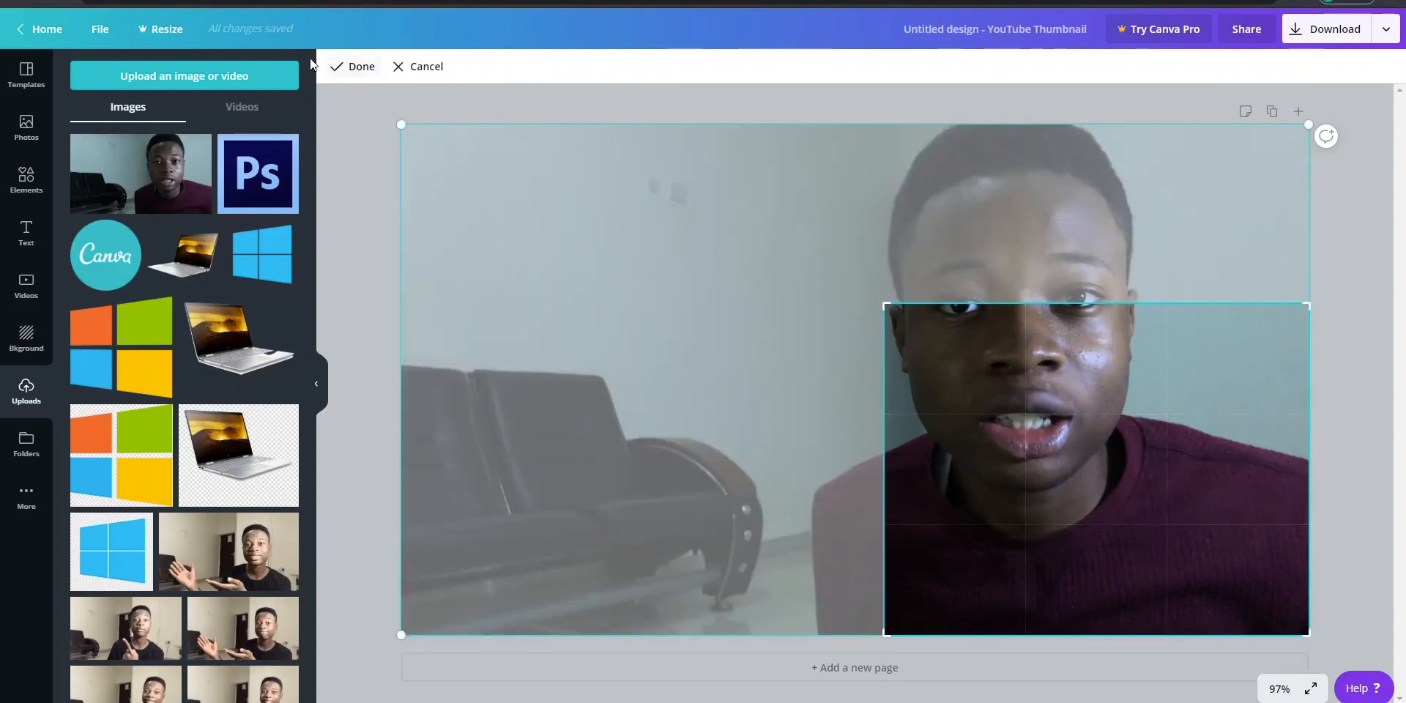
left_click(348, 73)
key("ctrl+z")
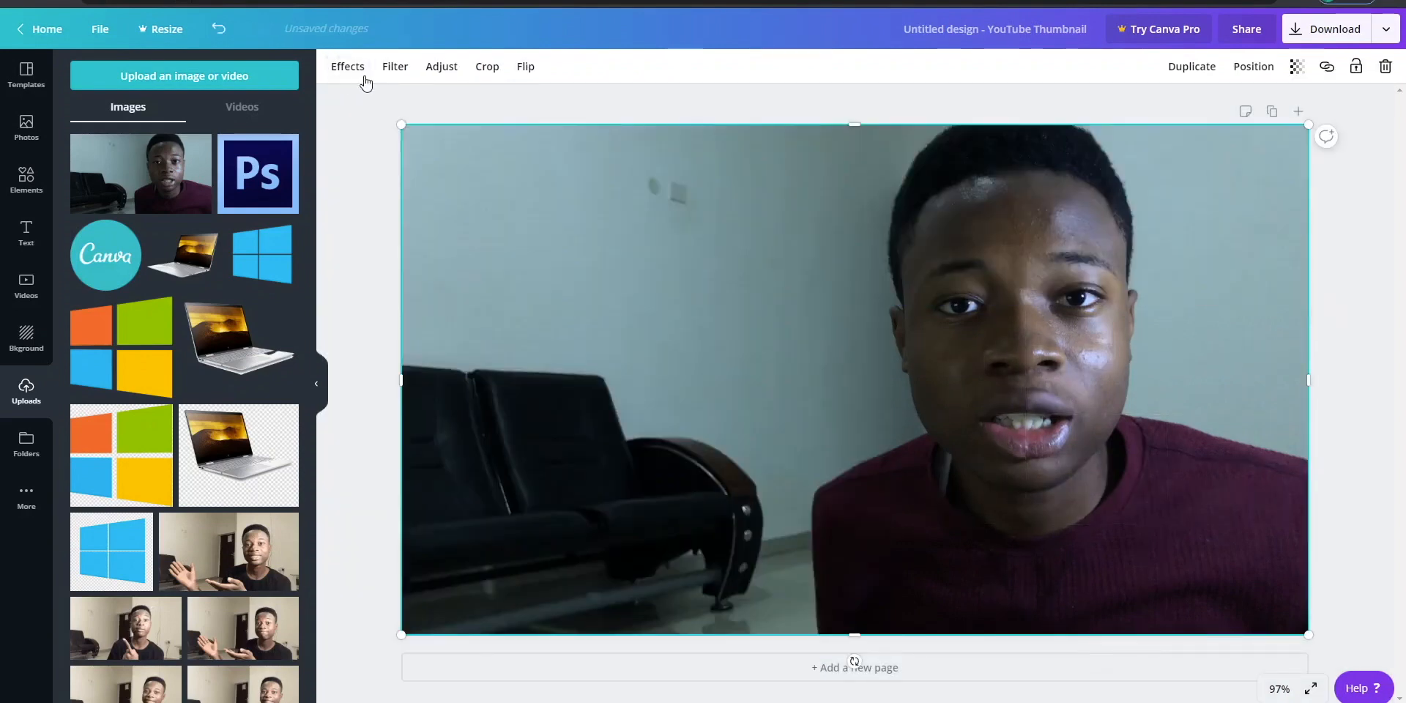
- Adjust the photo's saturation to 31 and its contrast to 13
left_click(445, 69)
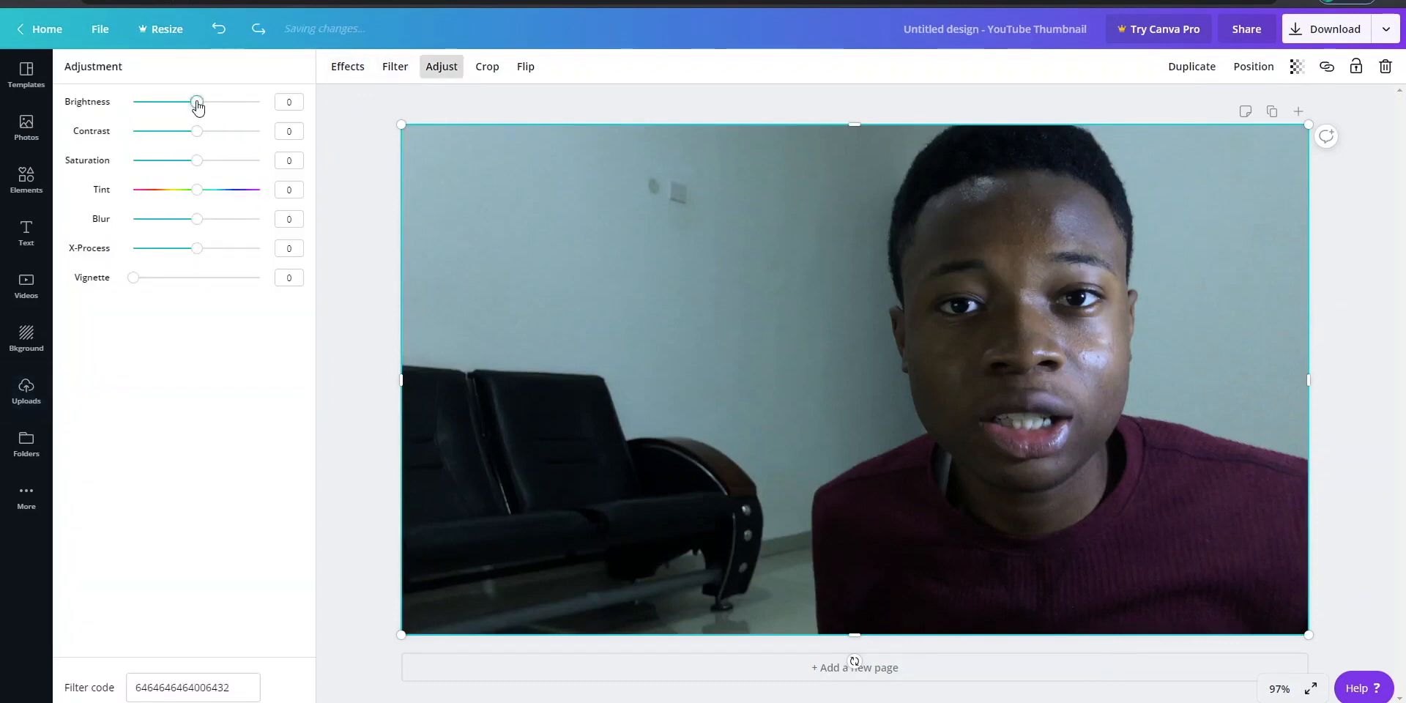
mouse_move(198, 107)
left_mouse_down()
mouse_move(232, 110)
mouse_move(198, 117)
left_mouse_up()
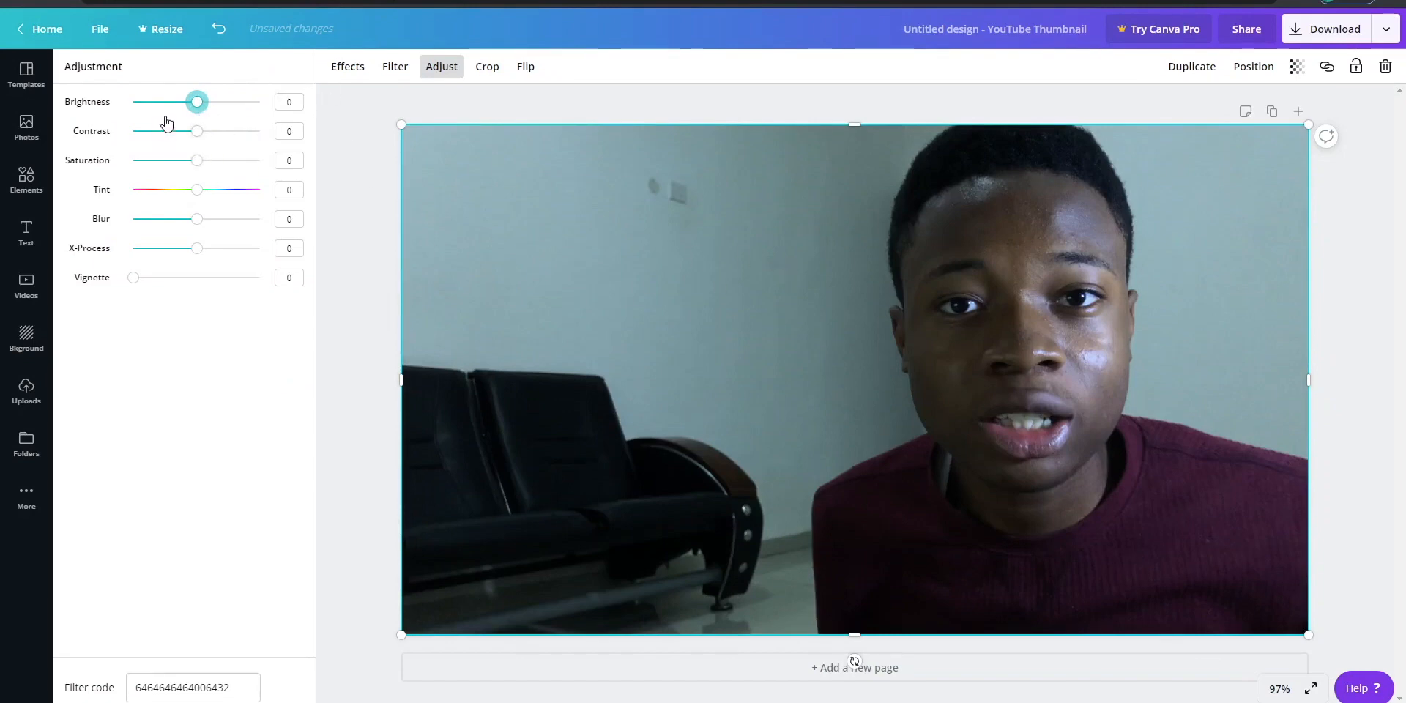
left_click(194, 170)
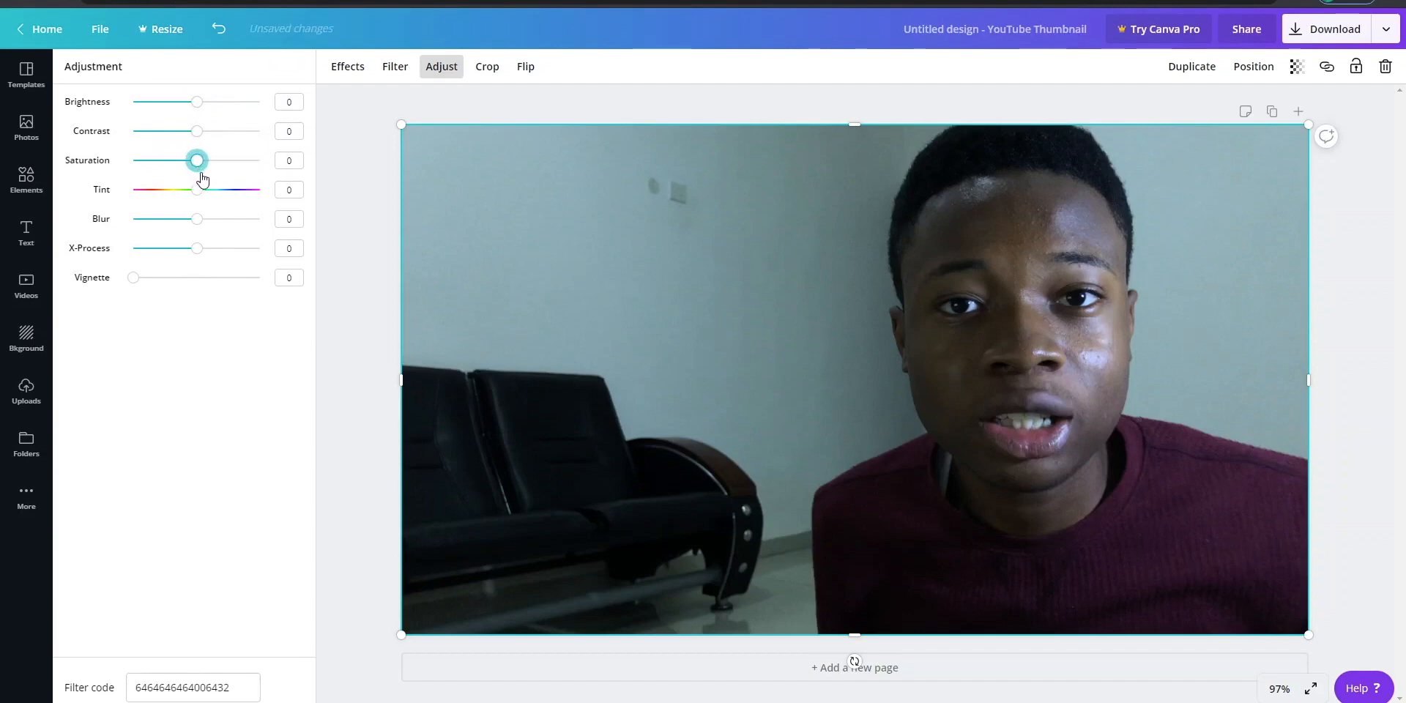
left_click_drag(203, 178, 208, 136)
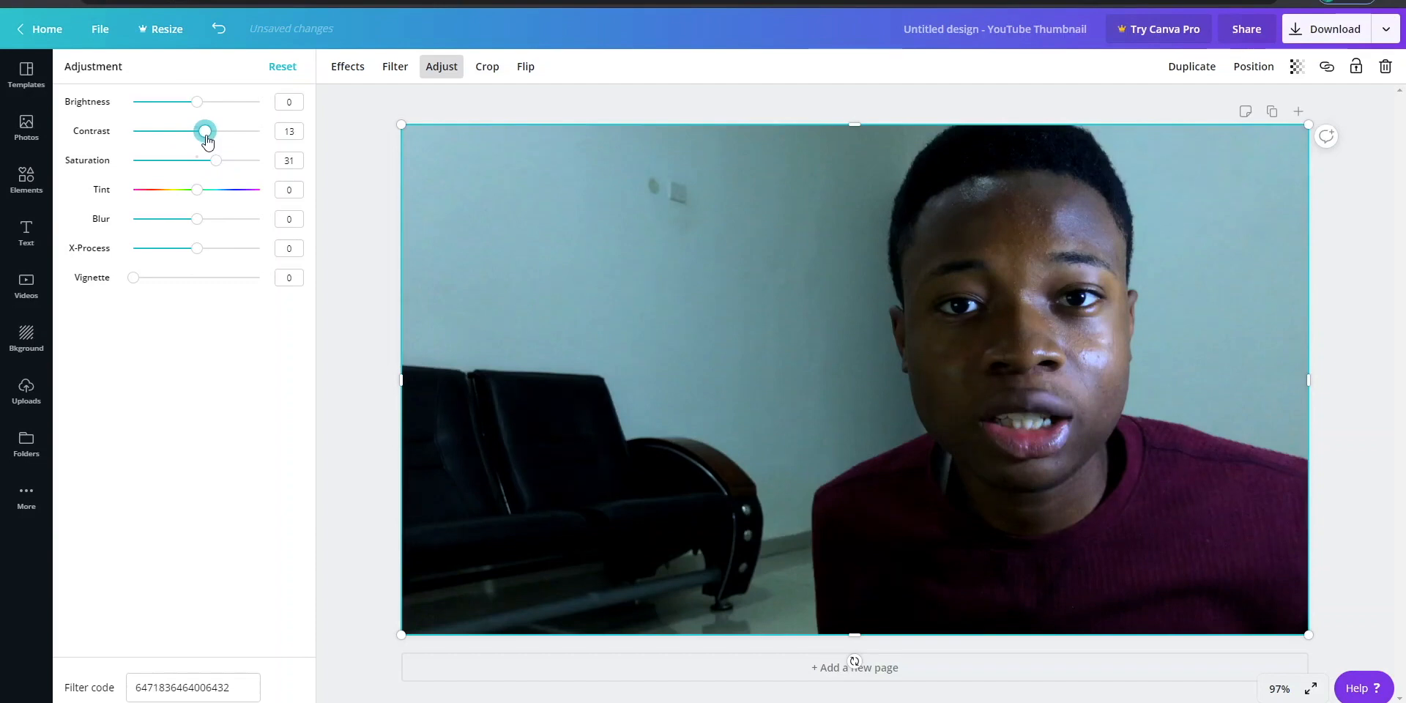
- Return the photo's contrast to 0, set its tint to -61 and close the adjustments
left_click_drag(207, 140, 197, 133)
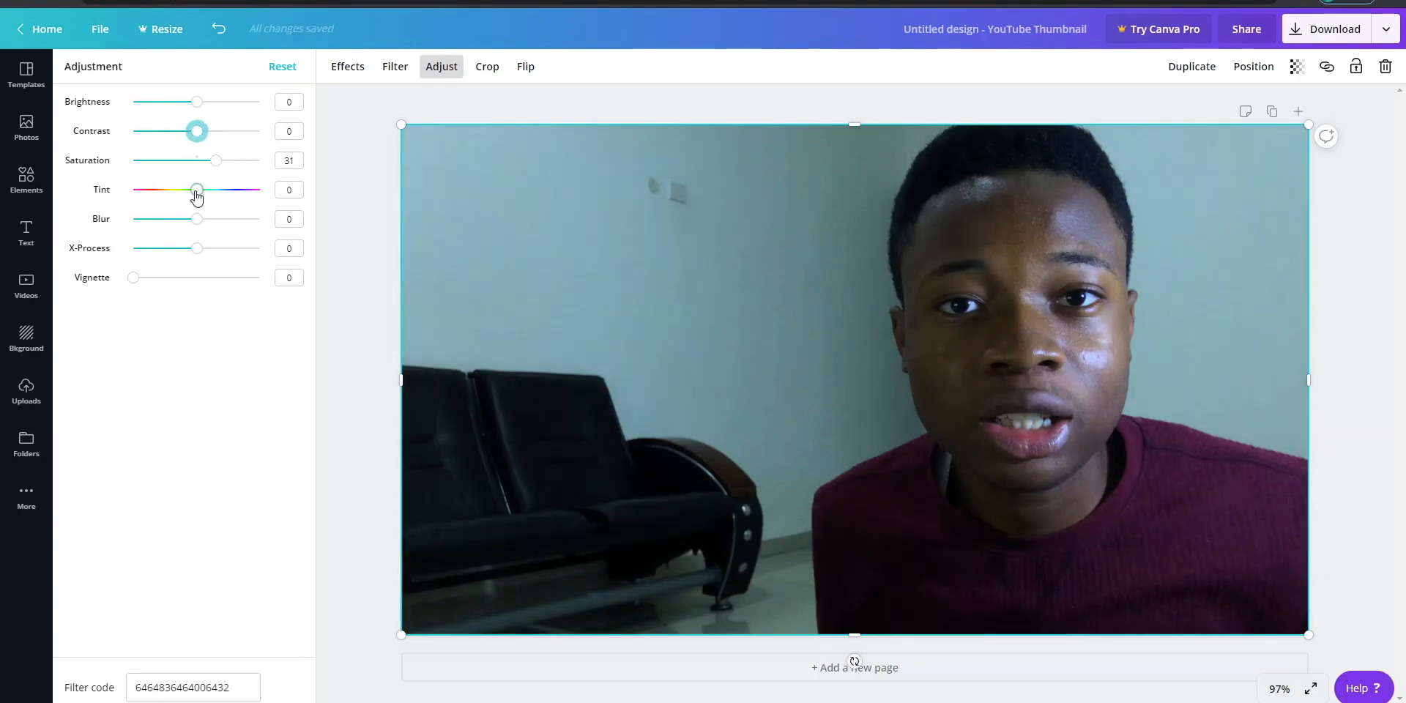
left_click_drag(196, 190, 155, 194)
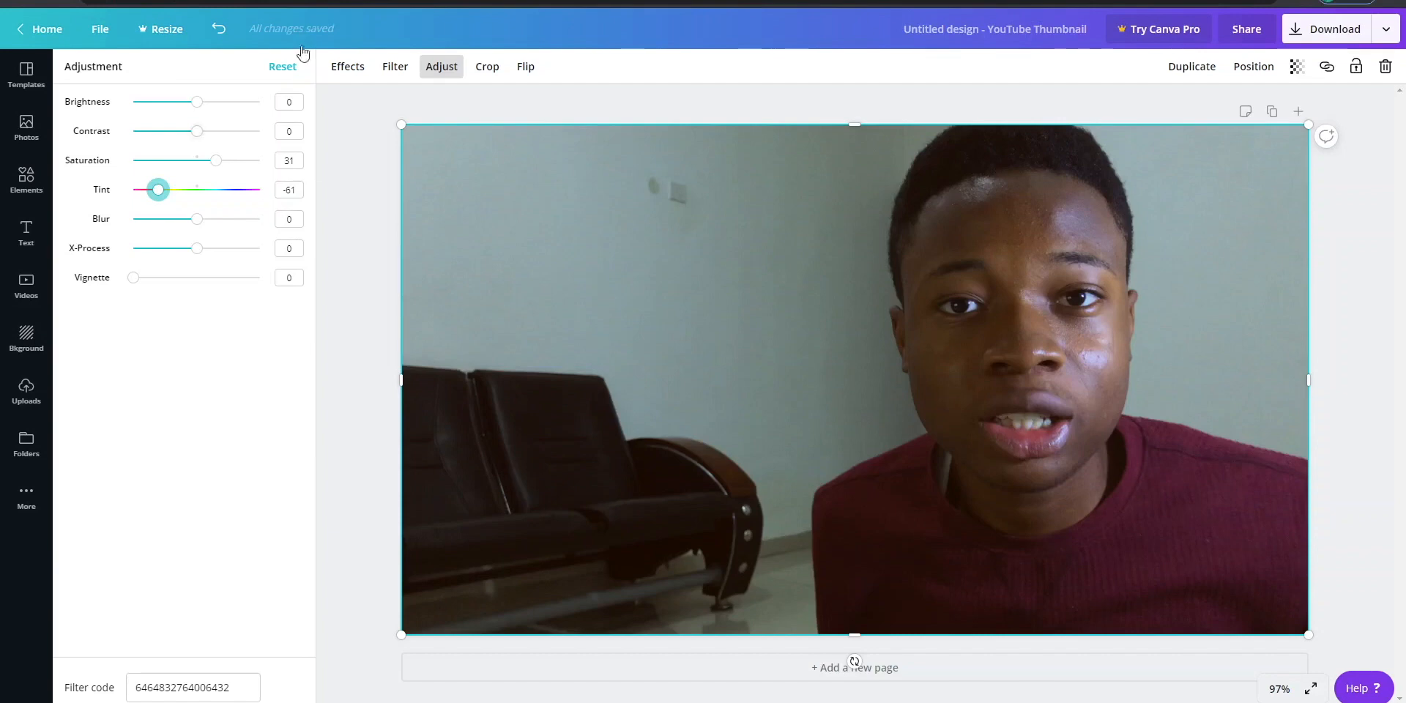
left_click(199, 135)
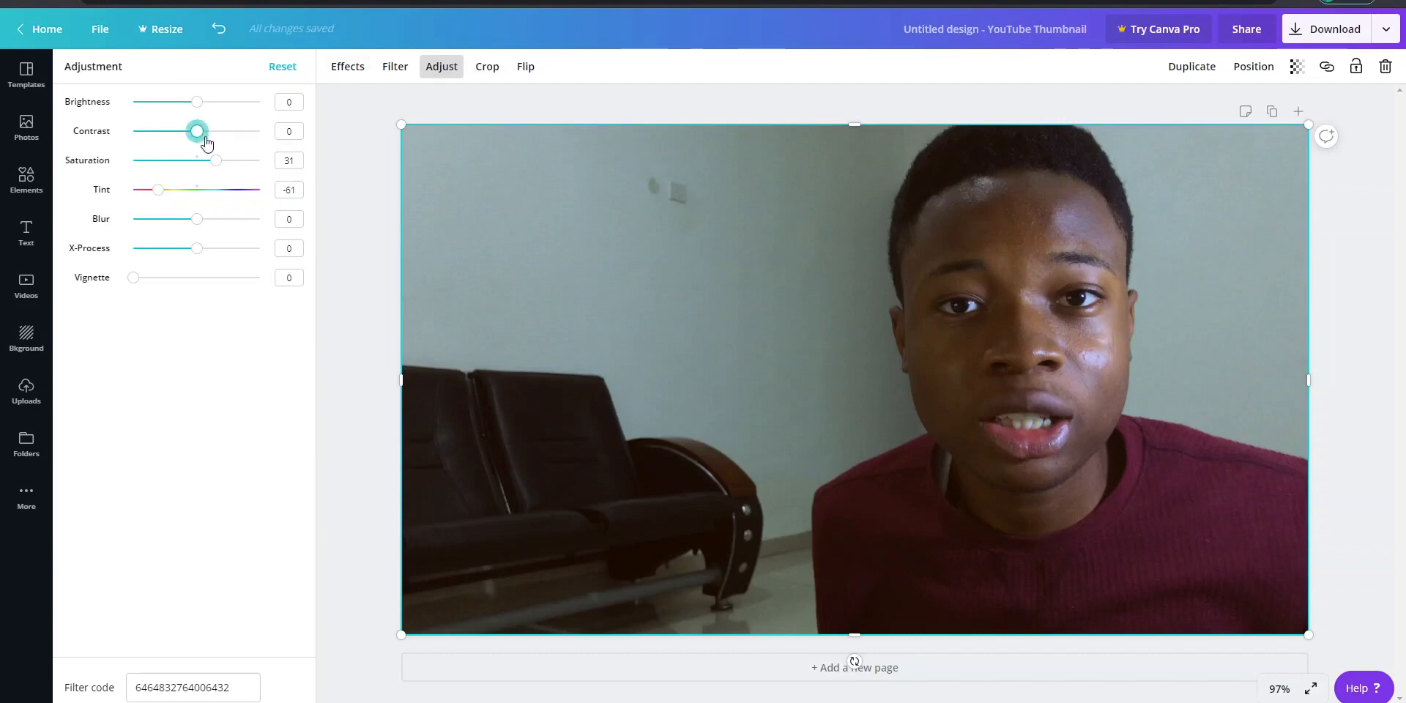
left_click_drag(207, 142, 196, 139)
left_click(436, 103)
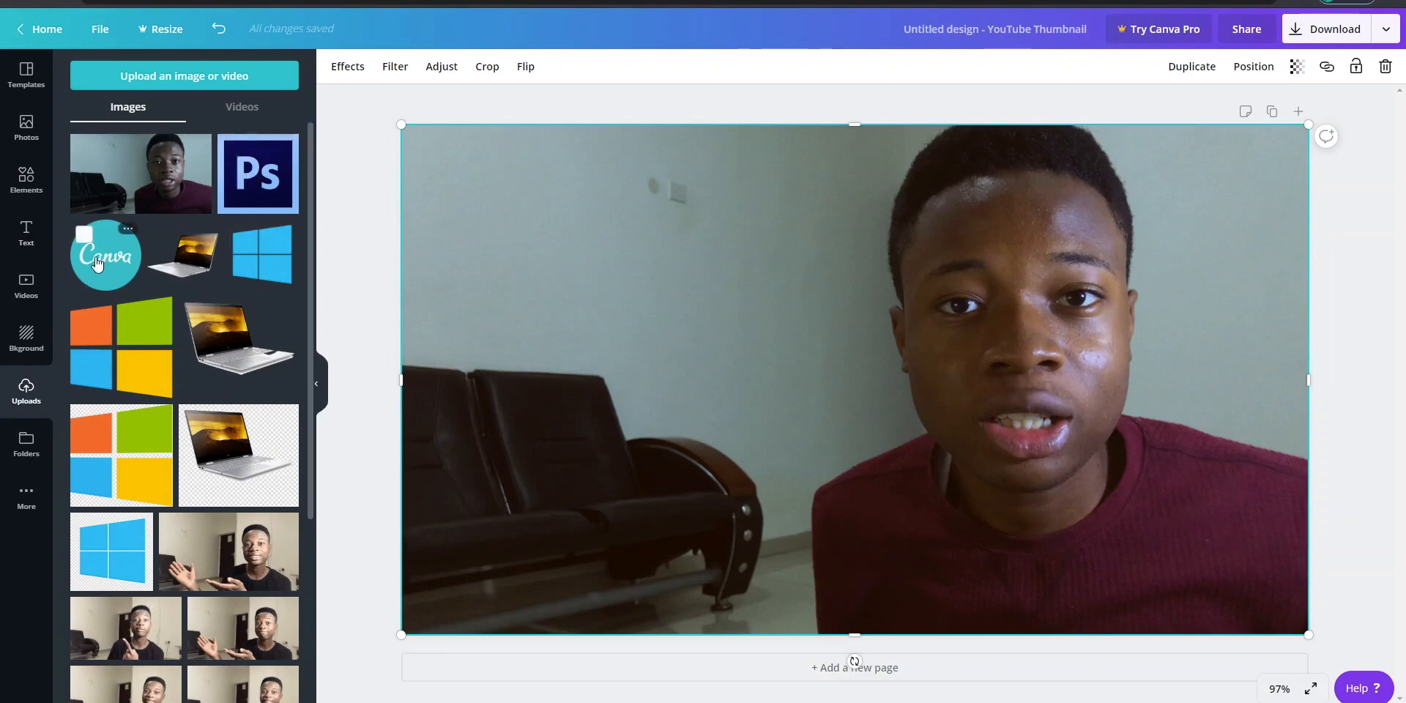
- Add the uploaded Photoshop logo to the design, shrink it and place it on the wall area in the photo's upper left
left_click(262, 203)
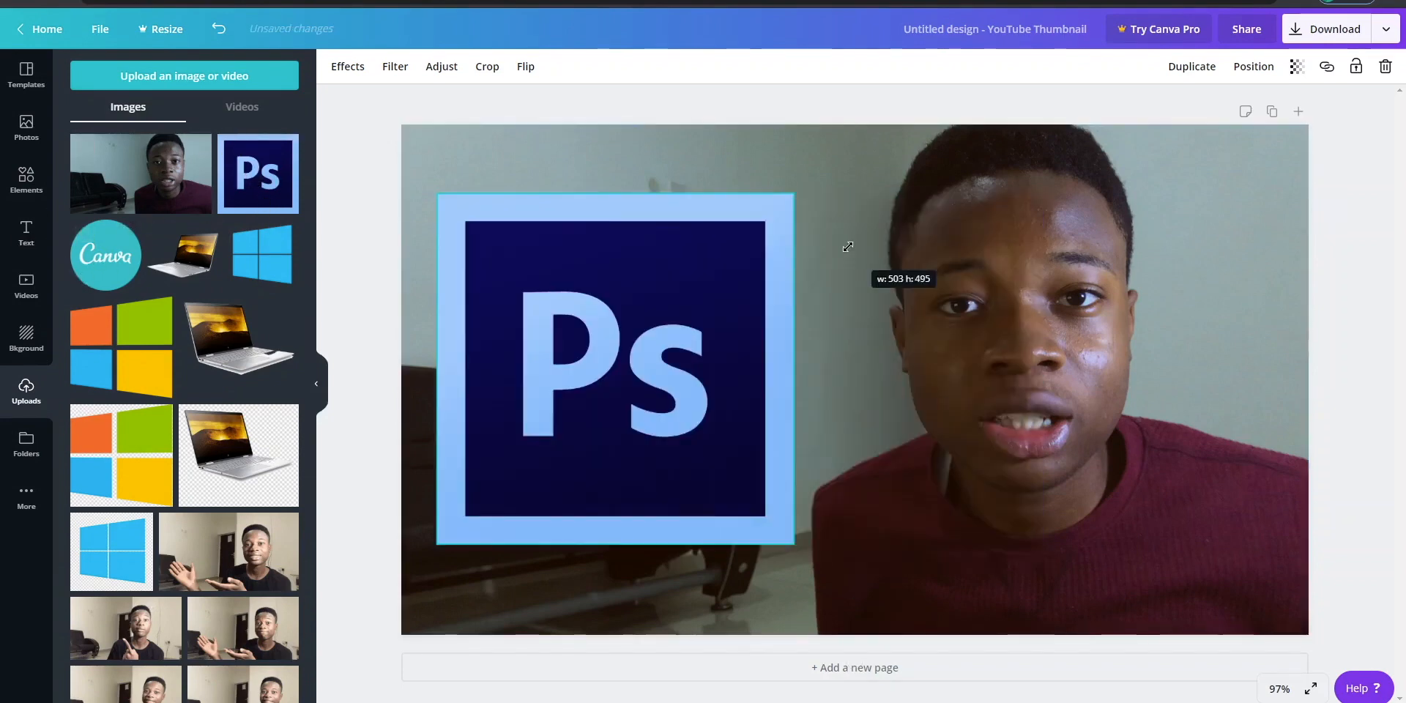
left_click_drag(847, 247, 646, 407)
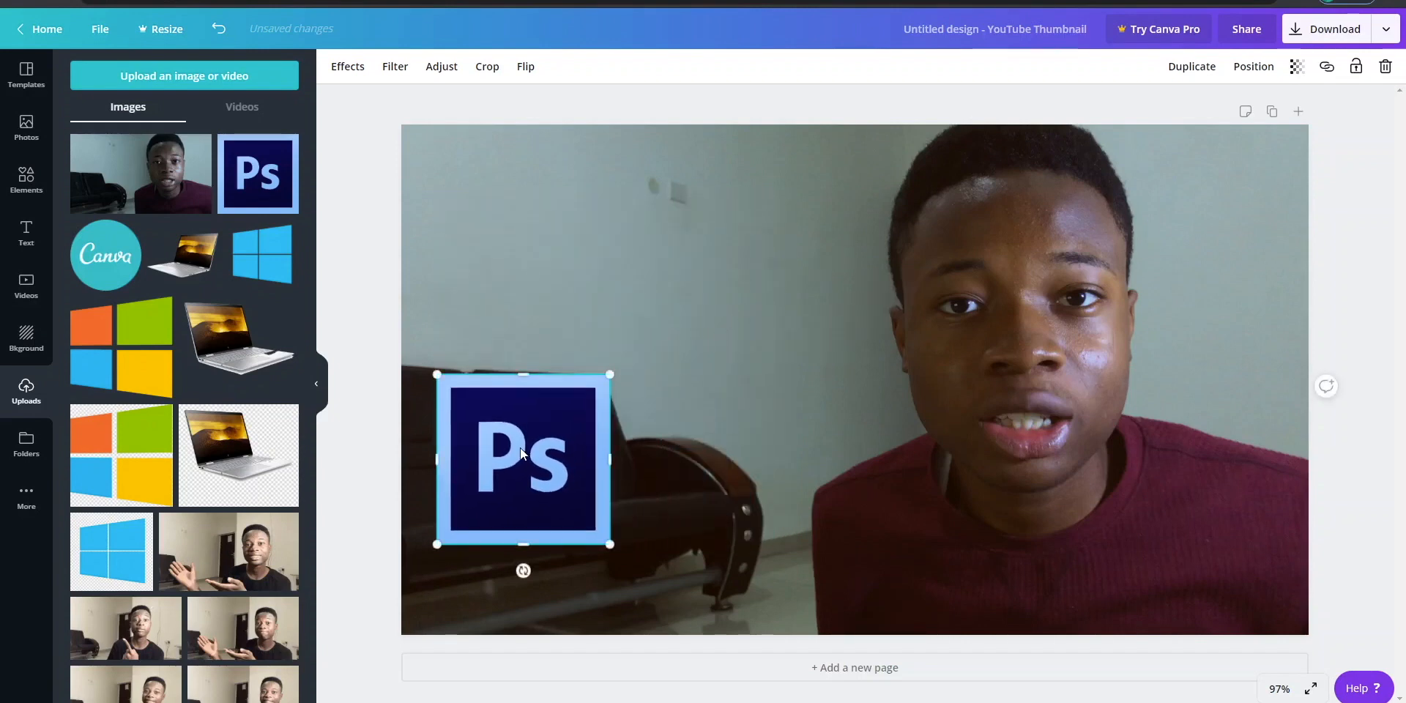
left_click_drag(520, 446, 599, 215)
- Add the uploaded Canva logo, scale it down and position it below the Photoshop logo
left_click(106, 255)
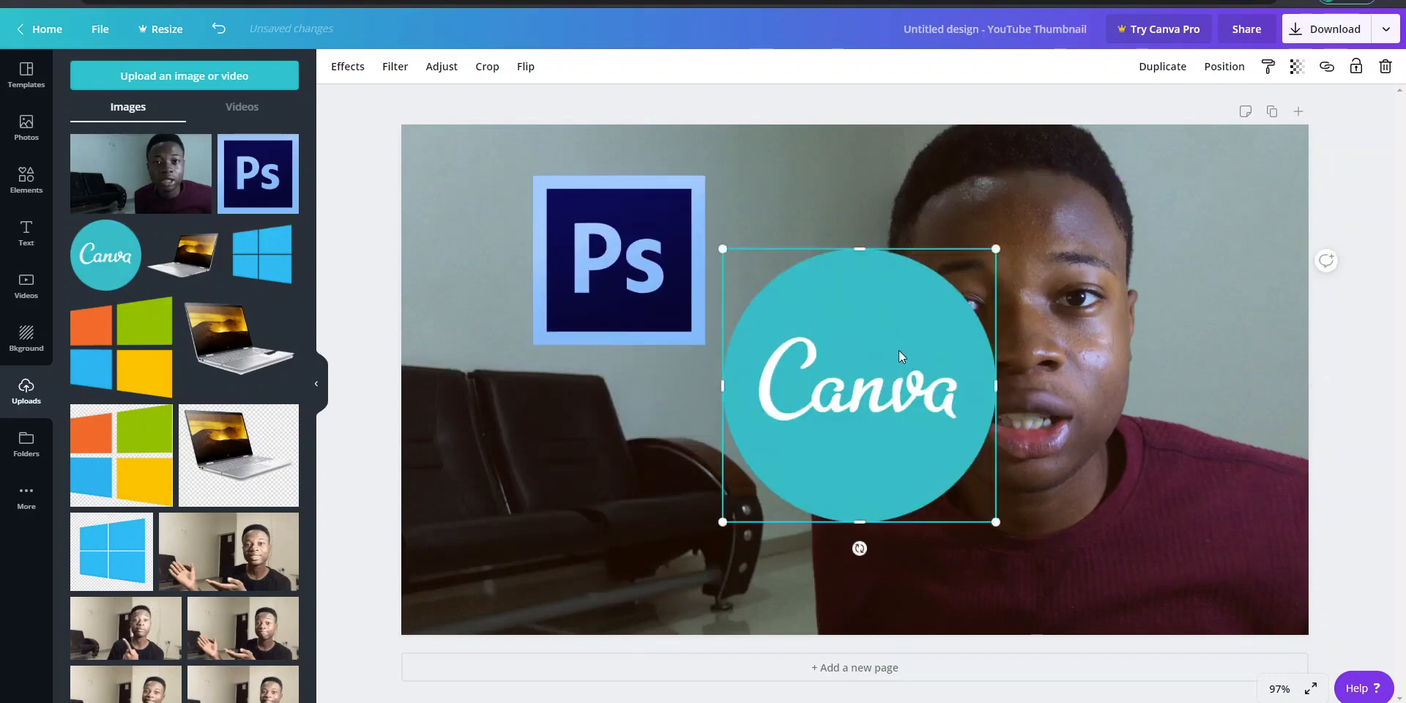
left_click_drag(899, 350, 659, 451)
left_click_drag(776, 351, 694, 403)
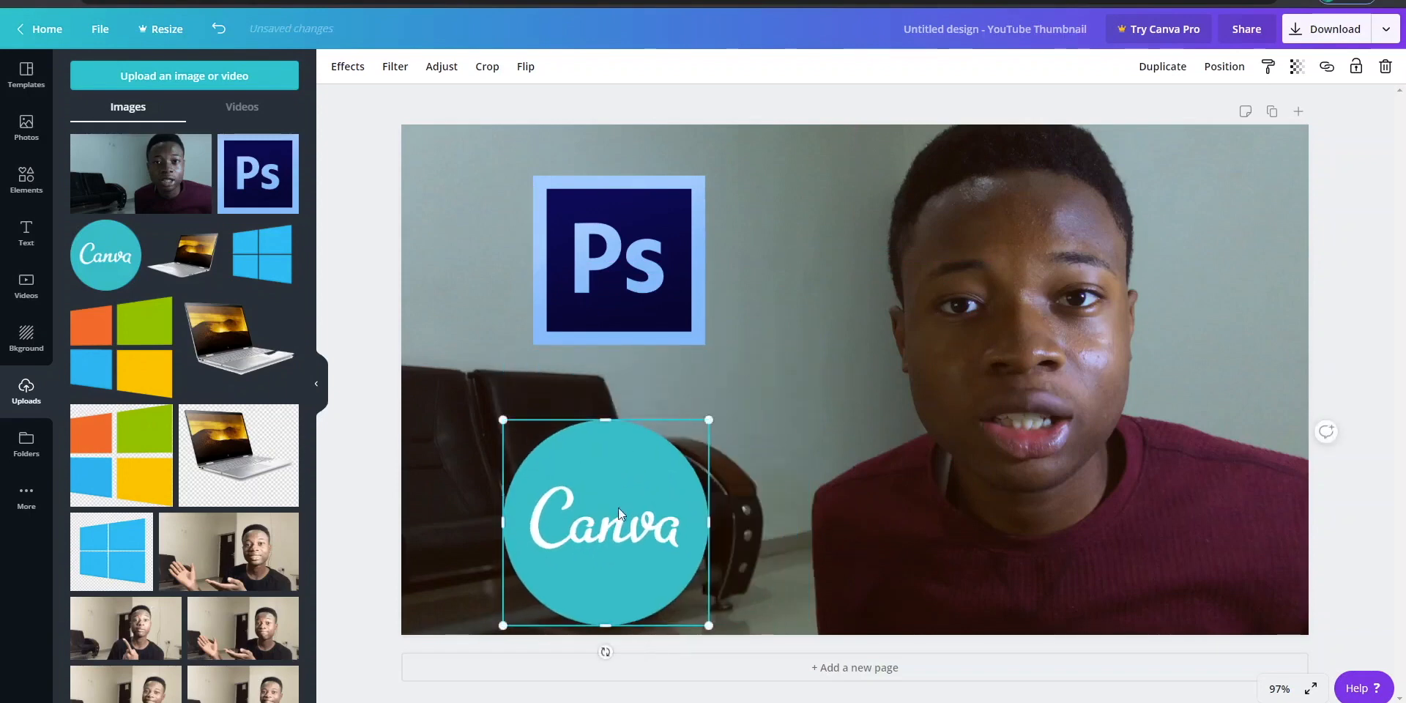
left_click_drag(623, 512, 652, 470)
- Enlarge the Photoshop logo slightly and move both logos closer to the face, stacked one above the other
left_click(657, 269)
left_click_drag(657, 269, 653, 241)
mouse_move(702, 318)
left_mouse_down()
mouse_move(757, 353)
mouse_move(722, 334)
left_mouse_up()
left_click_drag(676, 297, 819, 357)
left_click_drag(674, 451, 776, 482)
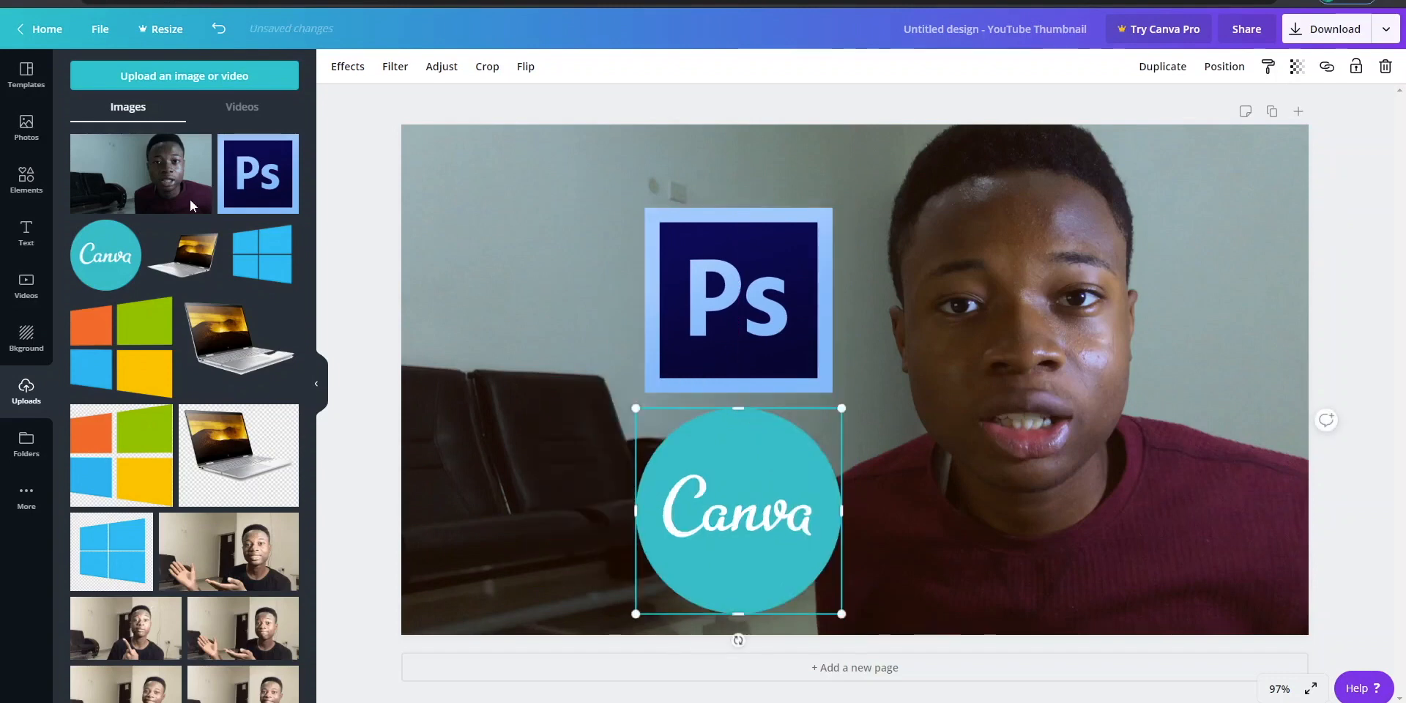
- Search the elements for "cross" and place the free red rounded X over the Photoshop logo
left_click(24, 188)
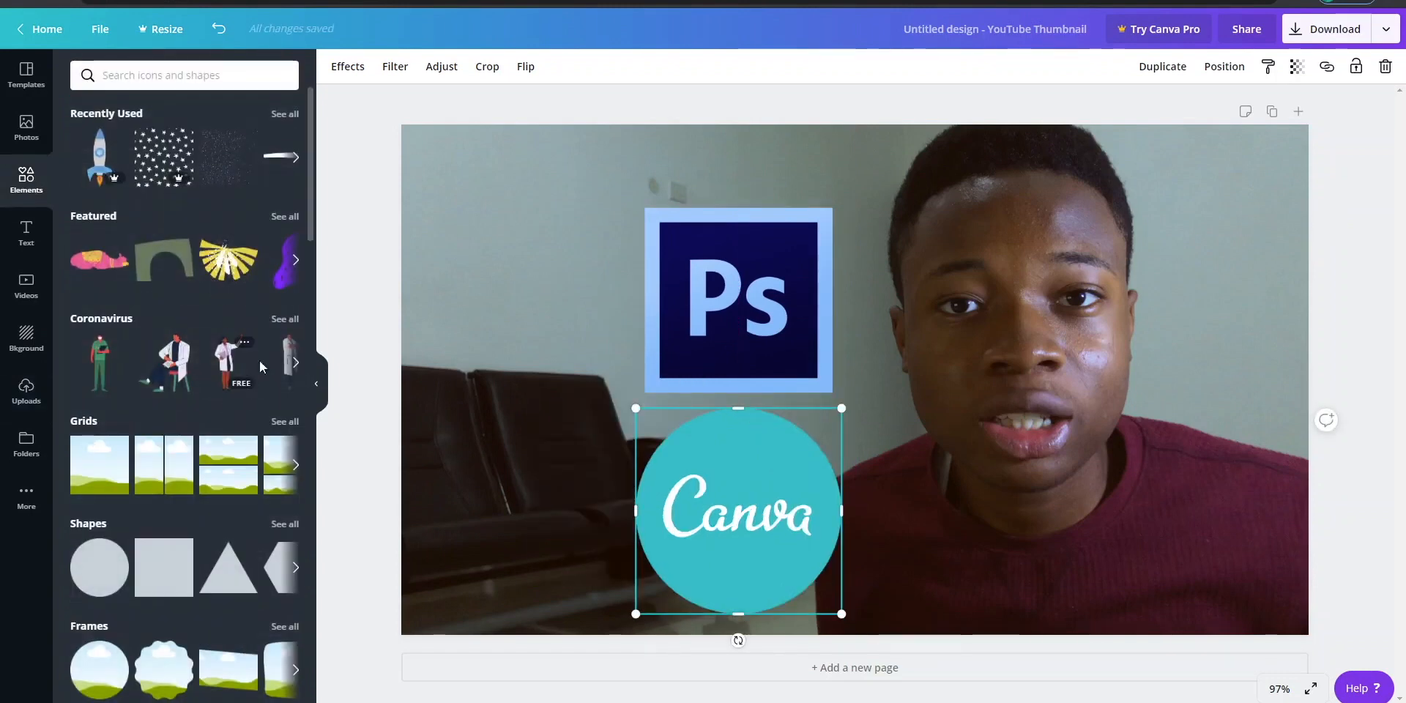
left_click_drag(311, 199, 312, 146)
left_click(213, 73)
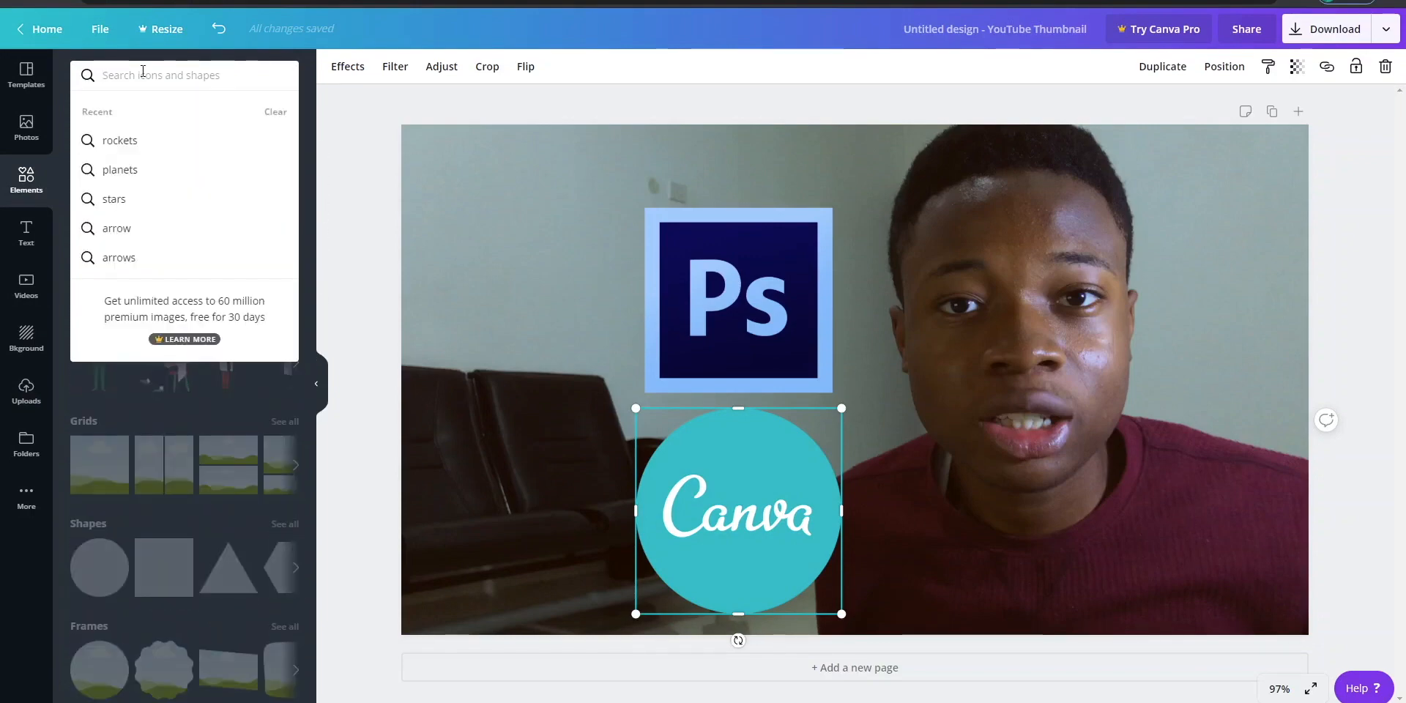
type("cross")
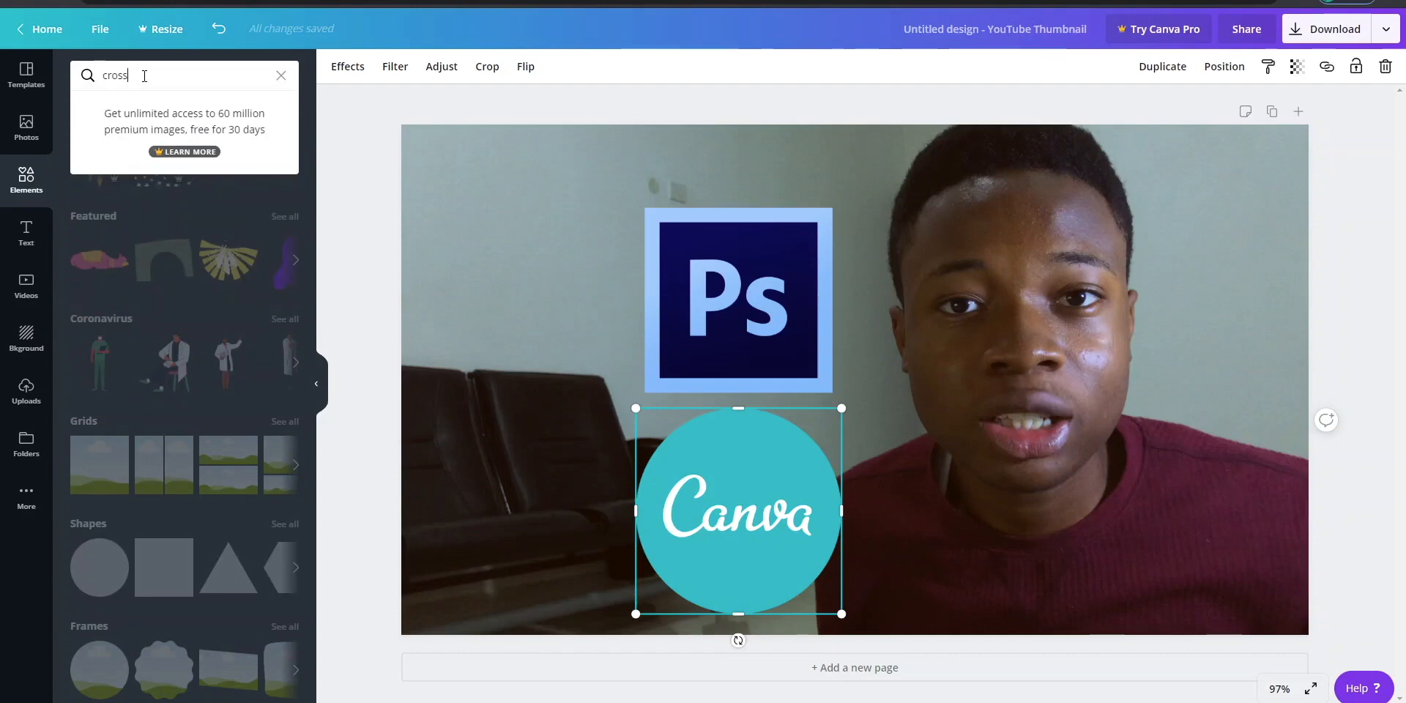
key("Return")
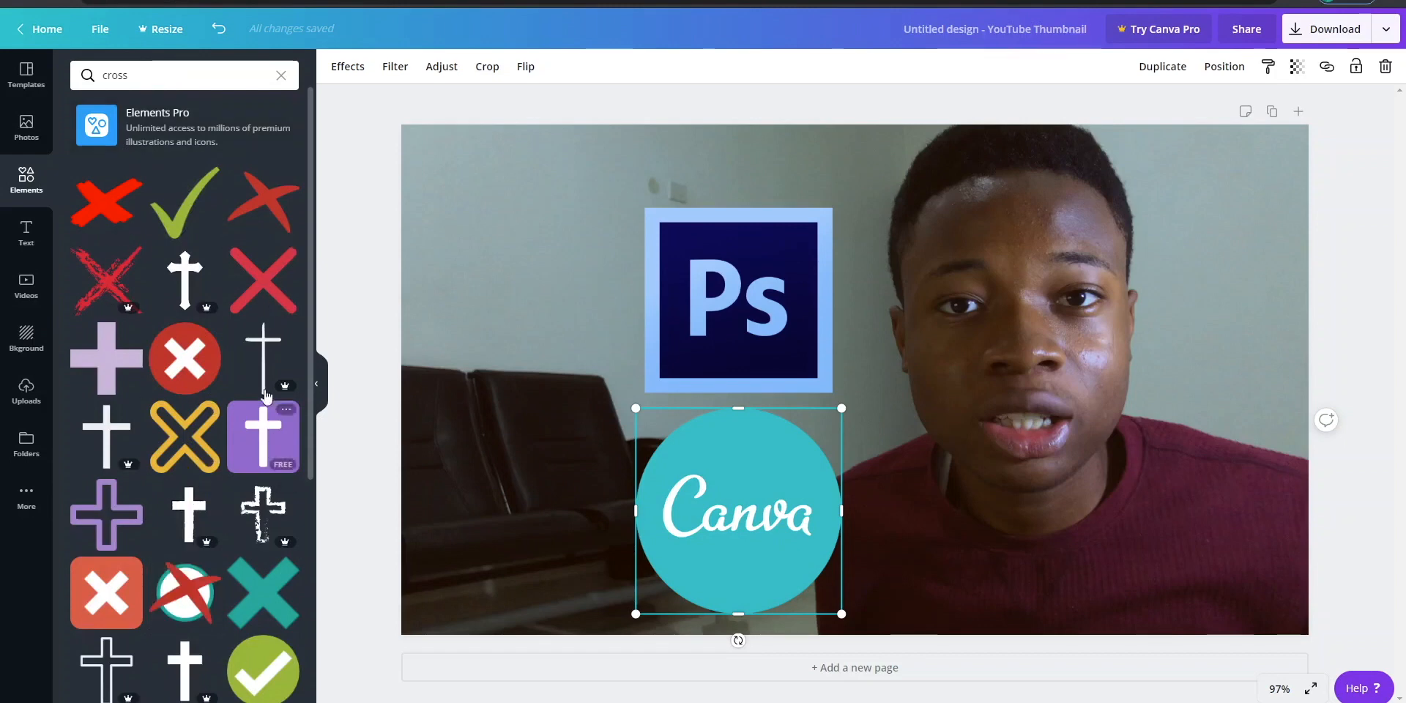
left_click(270, 284)
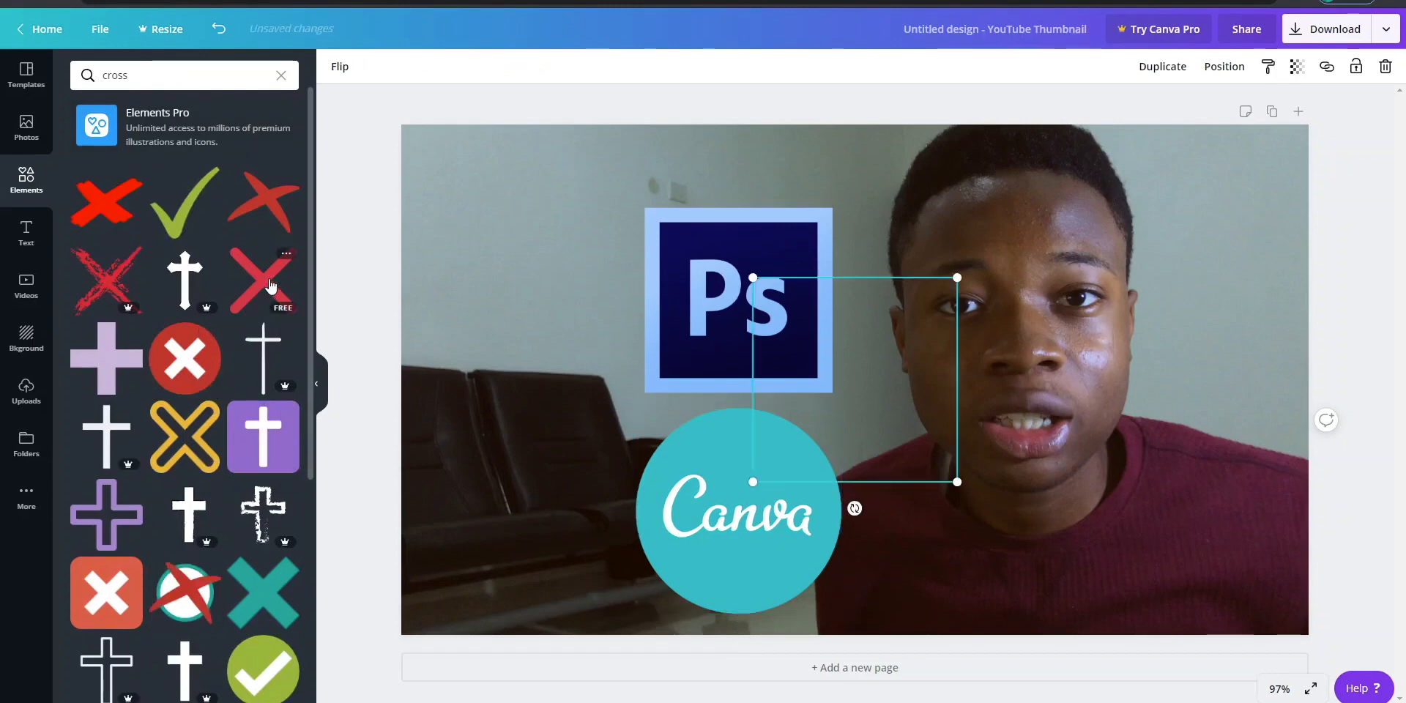
left_click_drag(864, 376, 762, 320)
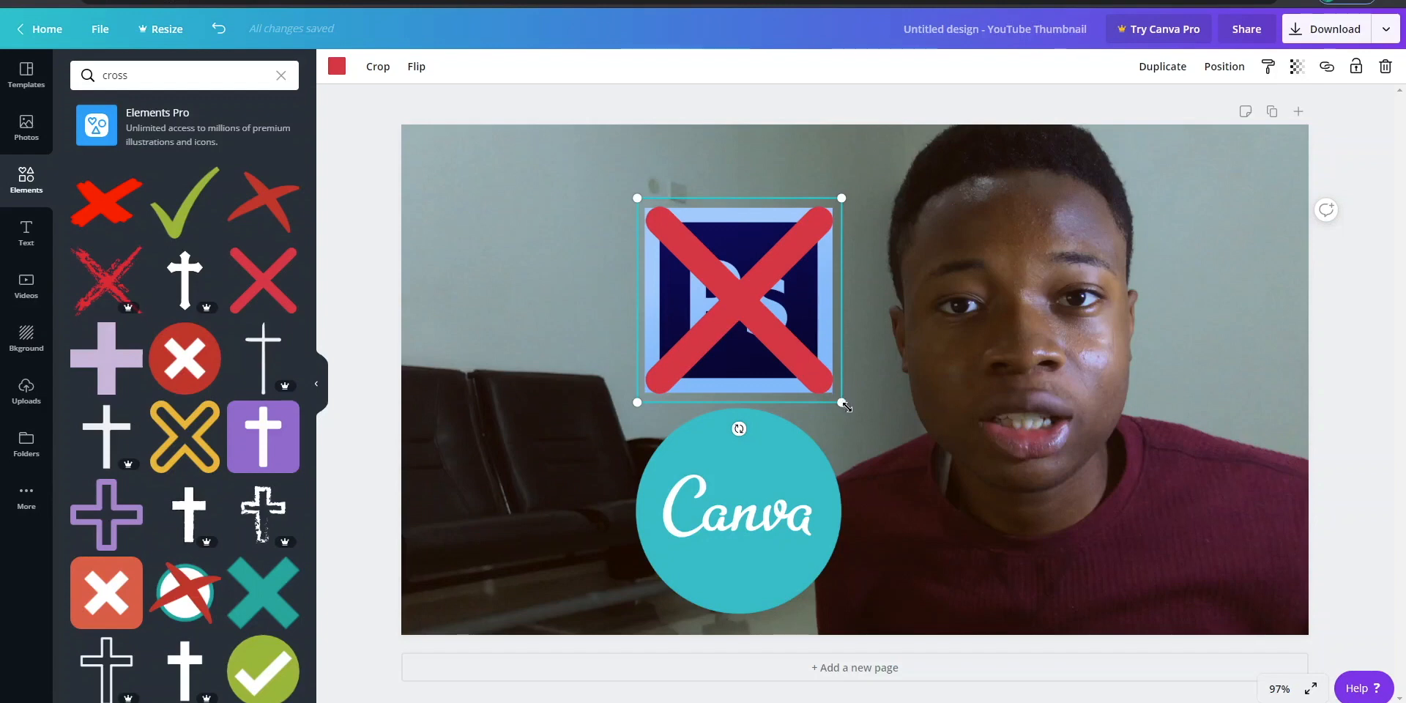
- Move the Photoshop logo together with its red cross up beside the head, and align the Canva logo beneath it
left_click(798, 311, "shift")
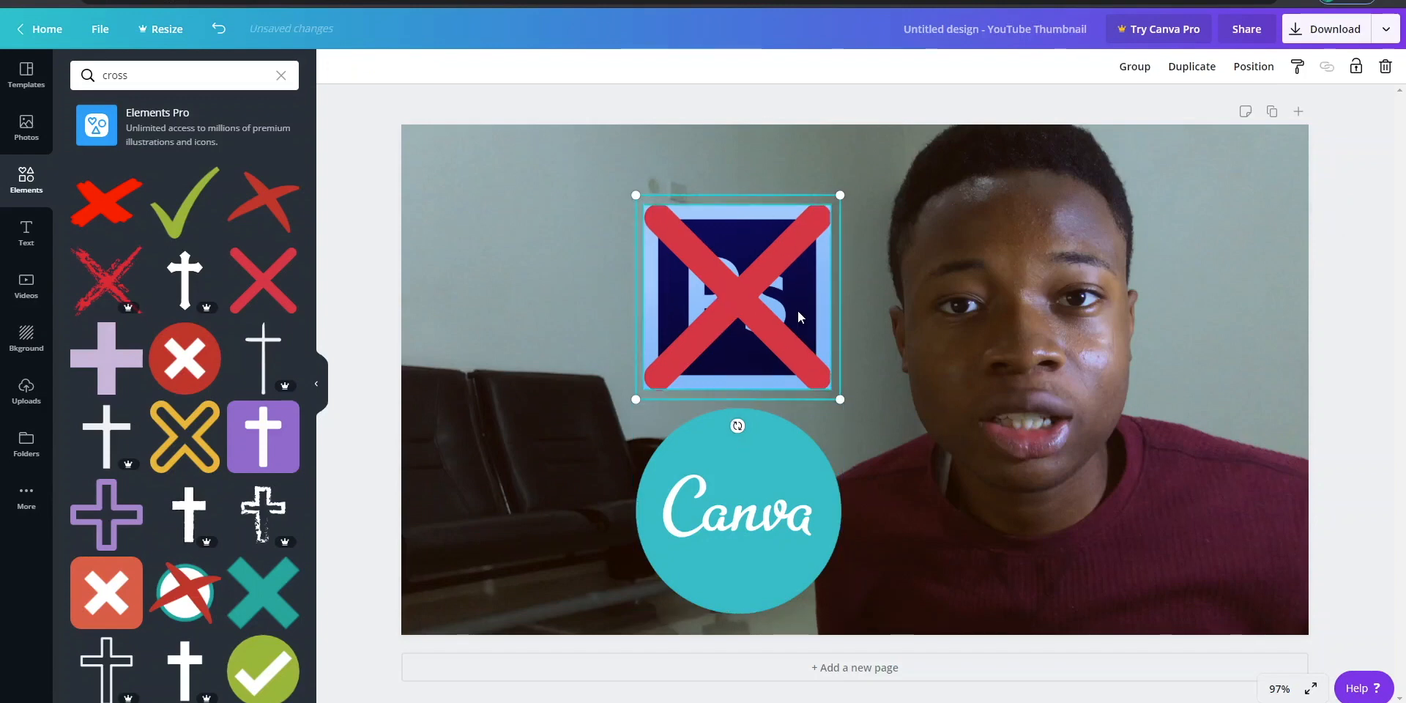
left_click_drag(797, 310, 876, 242)
left_click_drag(740, 513, 802, 505)
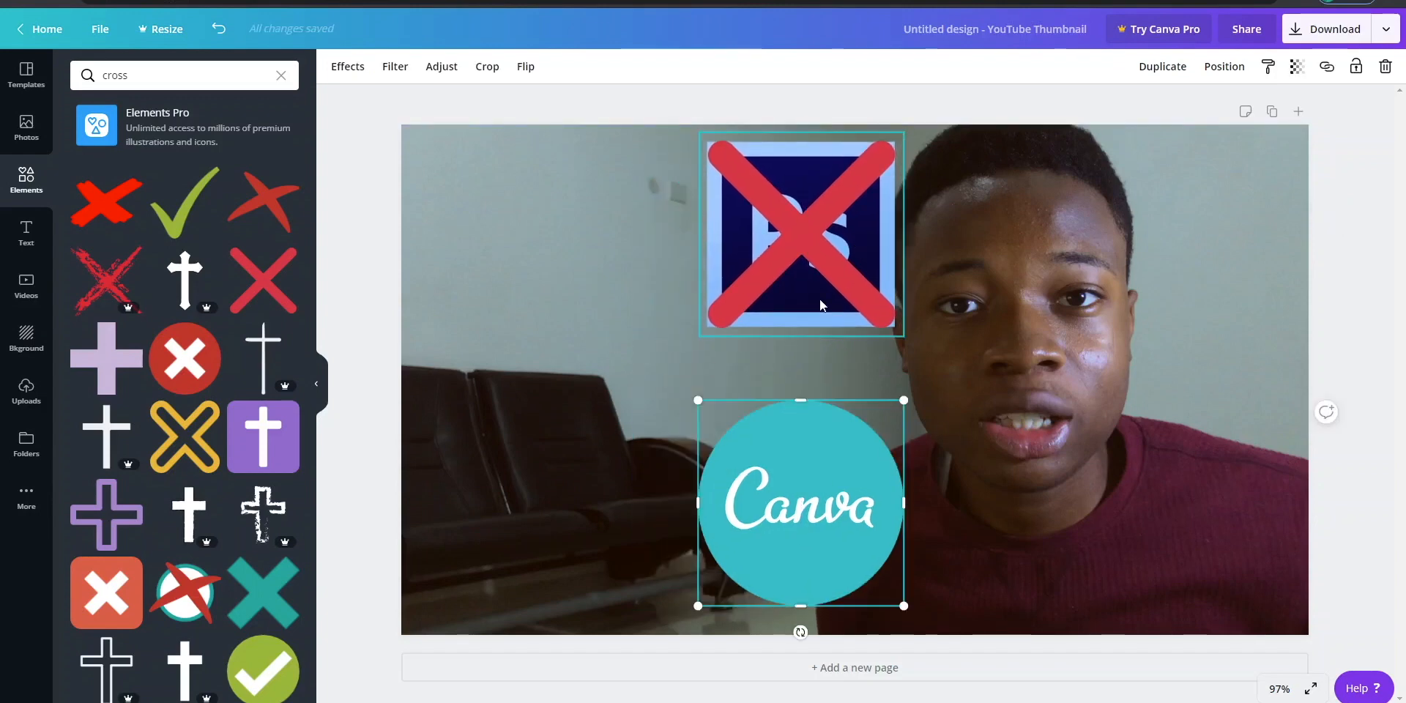
mouse_move(816, 556)
left_mouse_down()
mouse_move(832, 533)
mouse_move(816, 551)
left_mouse_up()
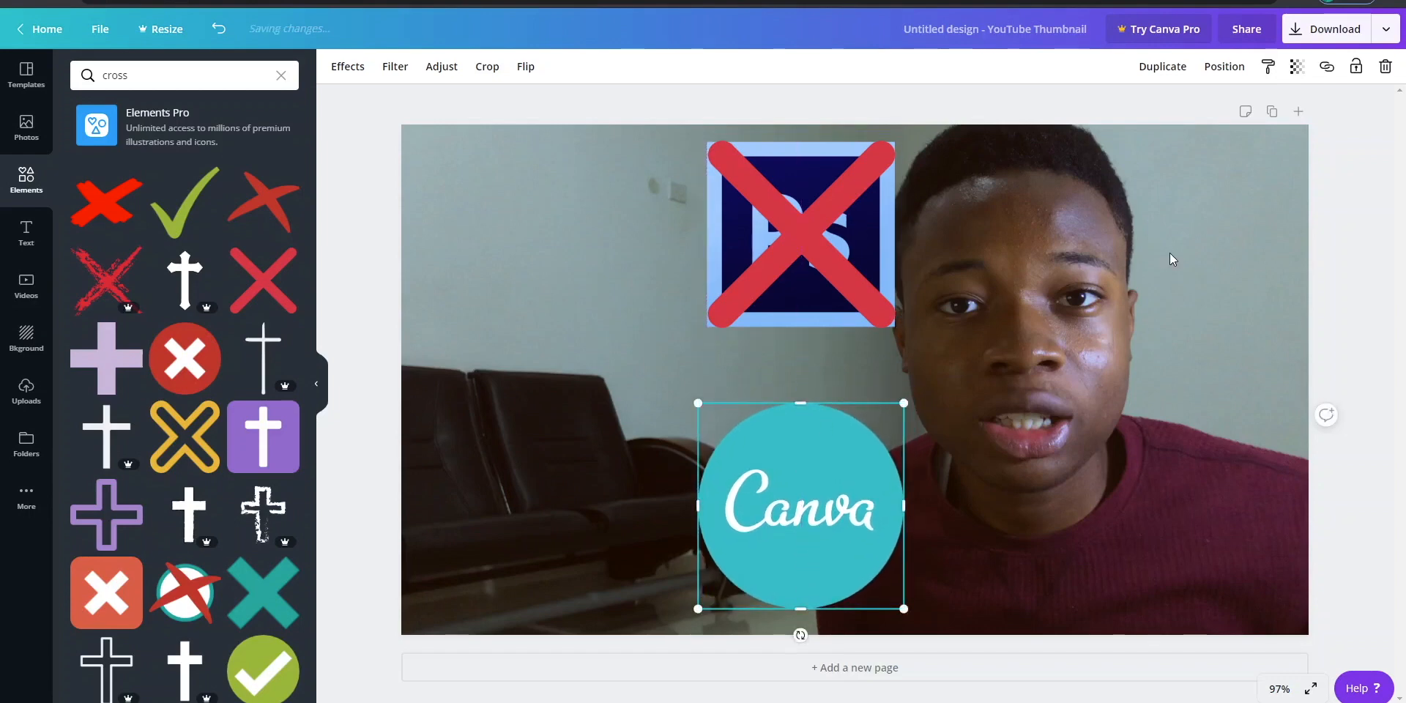
- Crop the background photo by enlarging it and shifting it so the face sits farther to the right, and apply the crop
left_click(1186, 237)
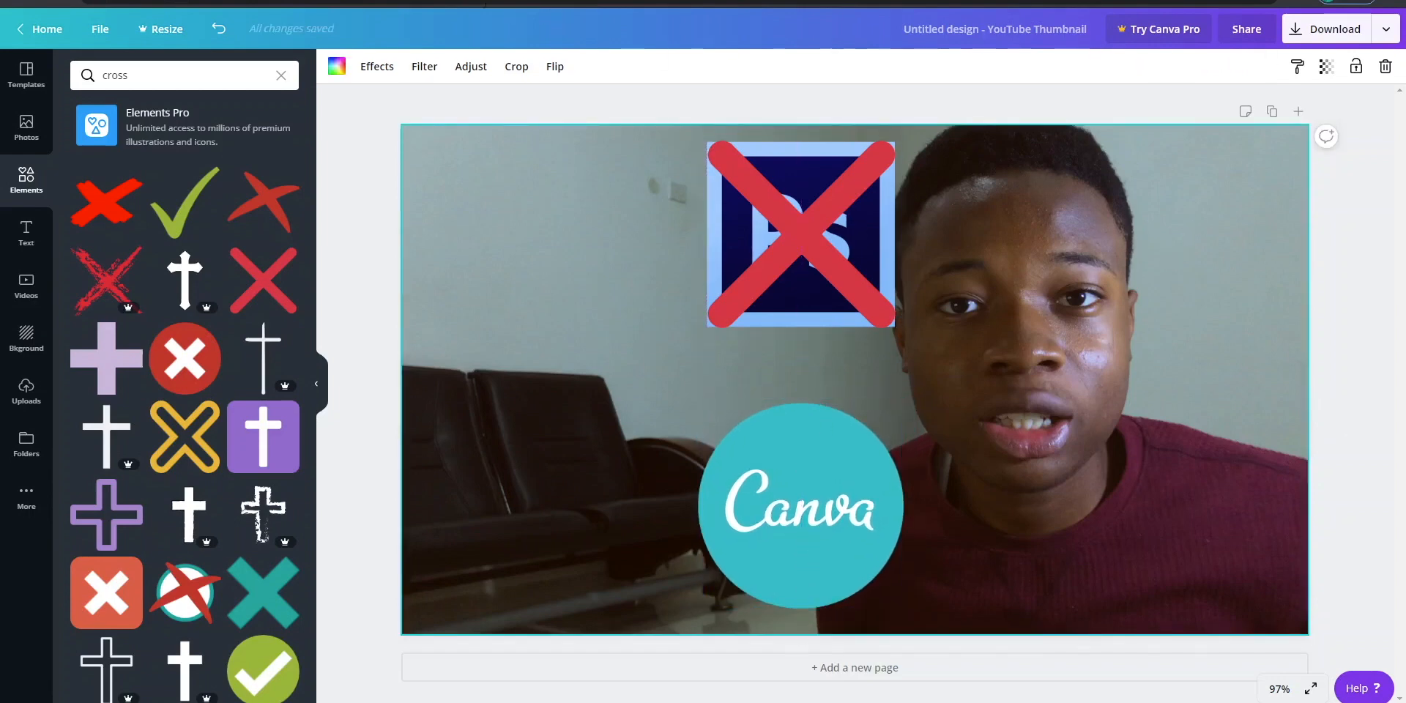
left_click(517, 68)
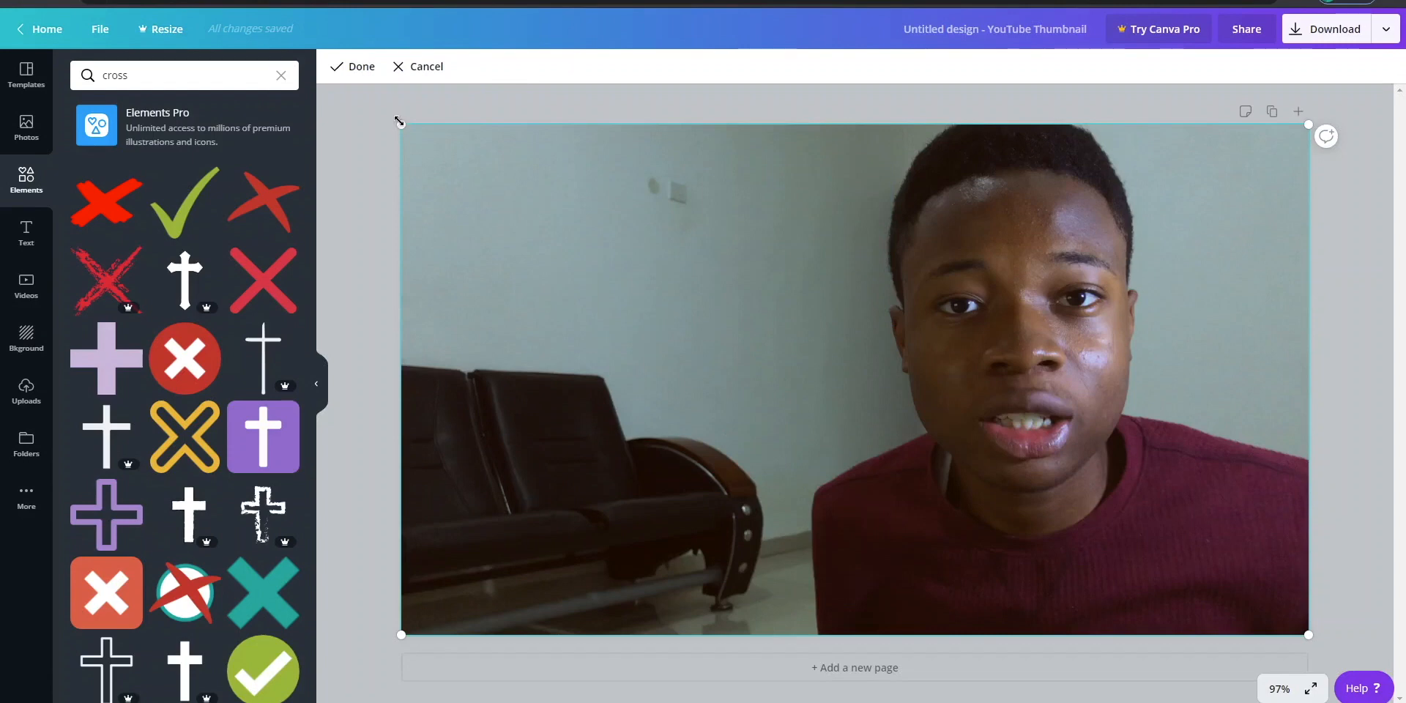
left_click_drag(401, 124, 340, 103)
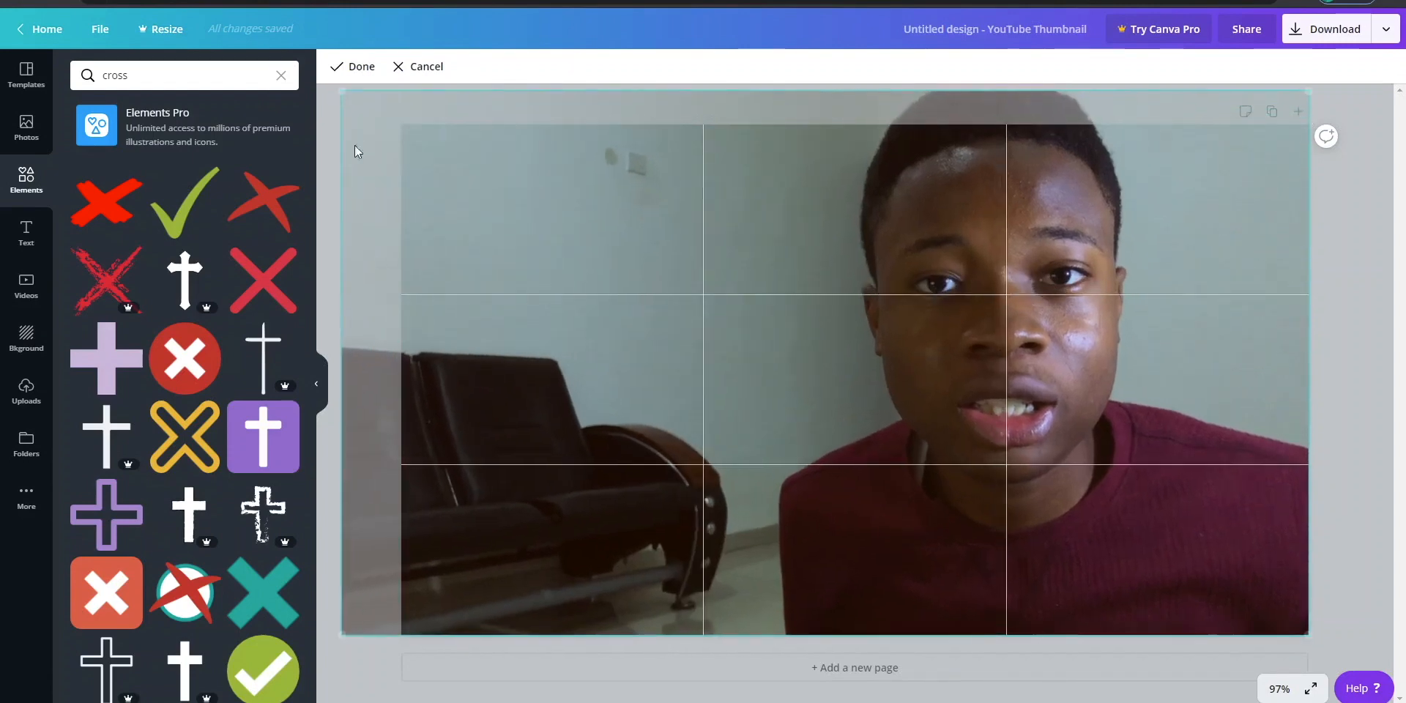
left_click_drag(474, 235, 557, 287)
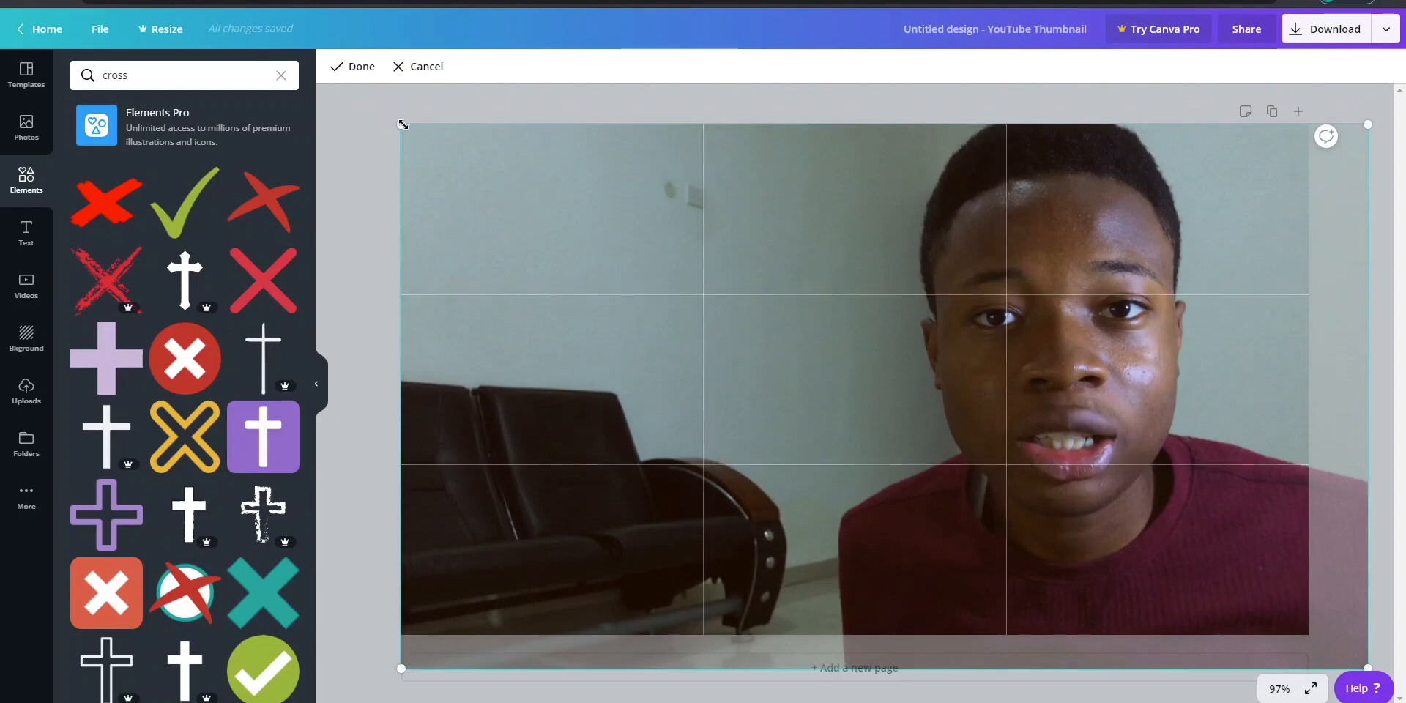
left_click_drag(402, 125, 334, 85)
left_click_drag(465, 227, 676, 372)
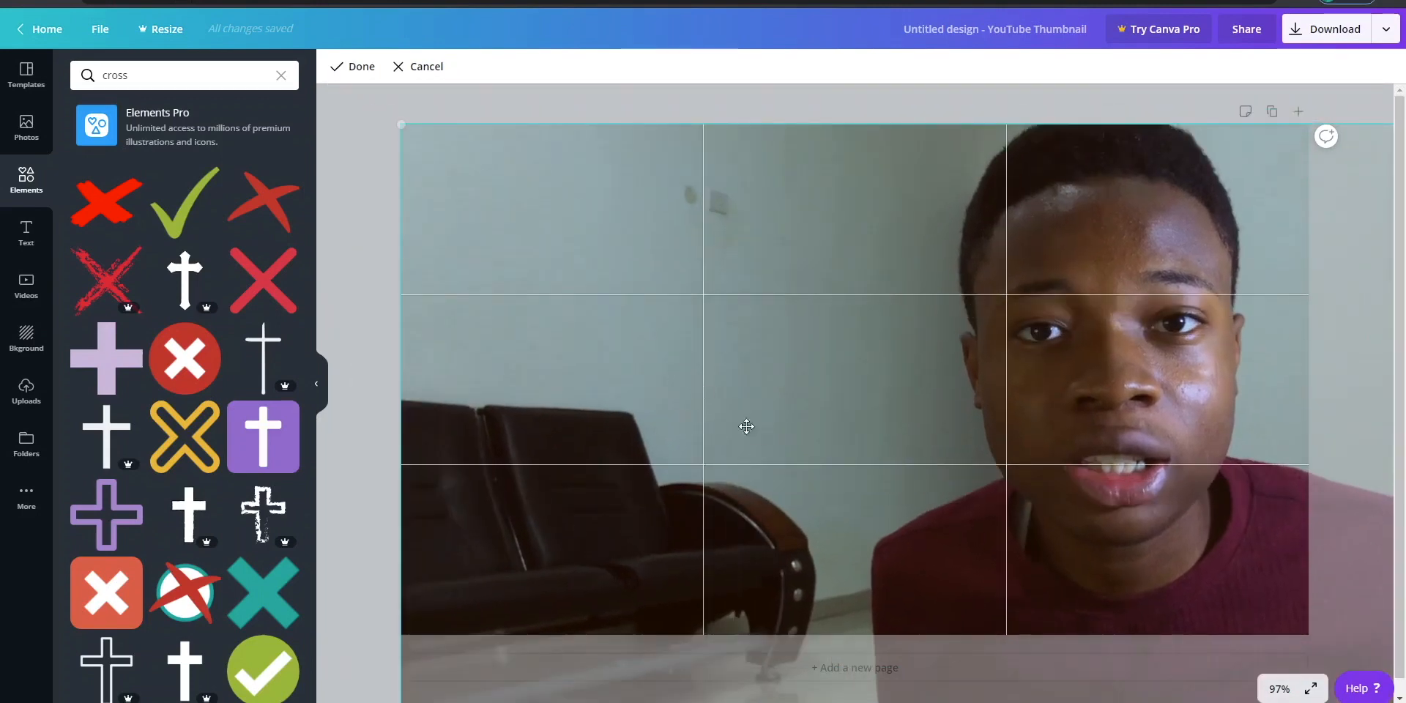
left_click(359, 68)
- Move the crossed-out Photoshop logo closer to the repositioned face and align the Canva logo directly beneath it
left_click(763, 279)
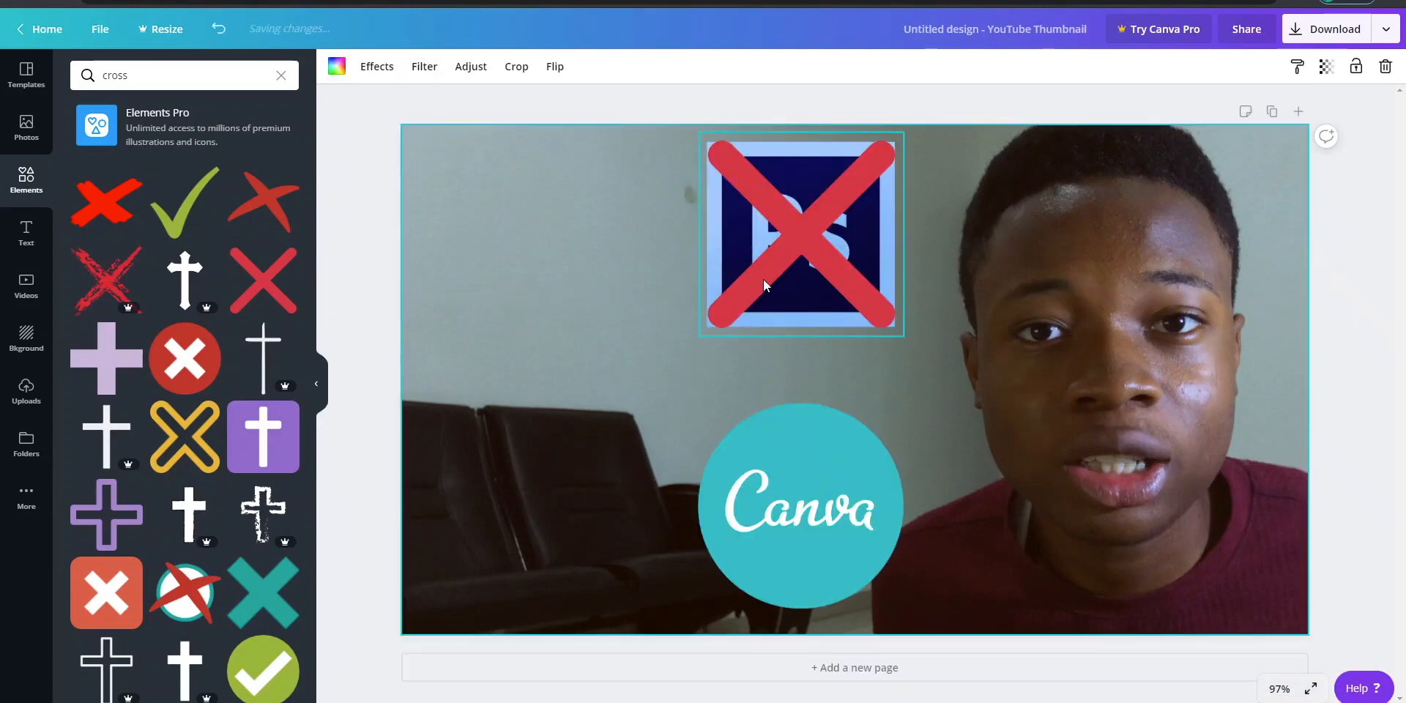
left_click_drag(639, 359, 931, 134)
left_click_drag(790, 179, 828, 194)
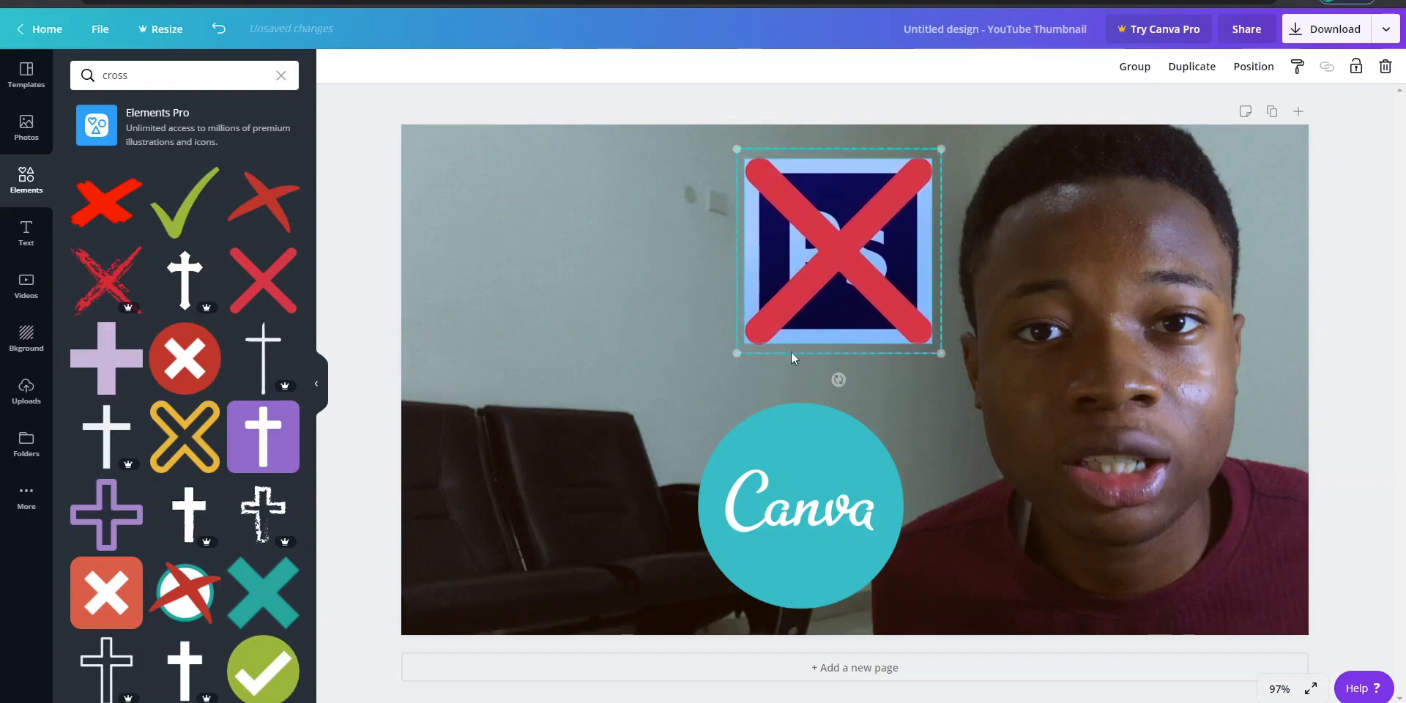
left_click_drag(811, 535, 830, 531)
- Search the elements for "arrow" and browse to the hand-drawn white arrows
left_click(156, 75)
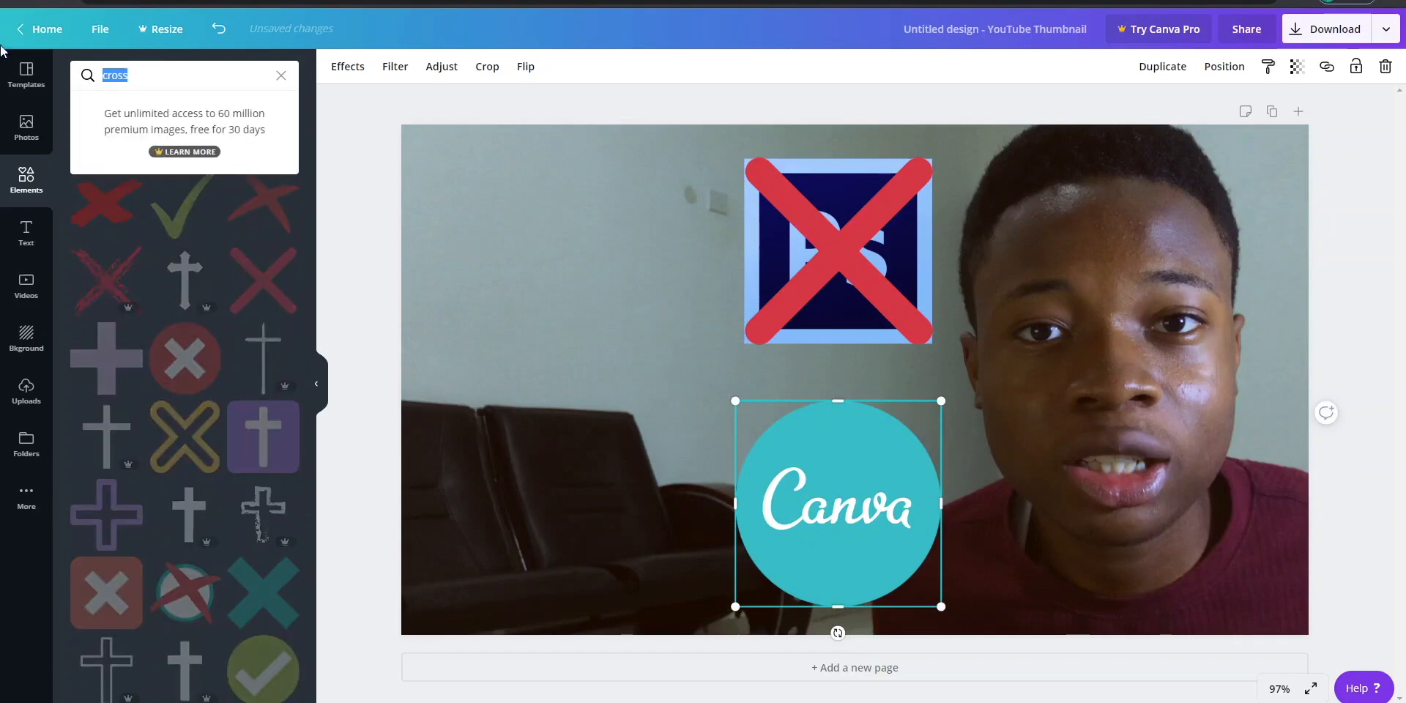
type("arrow")
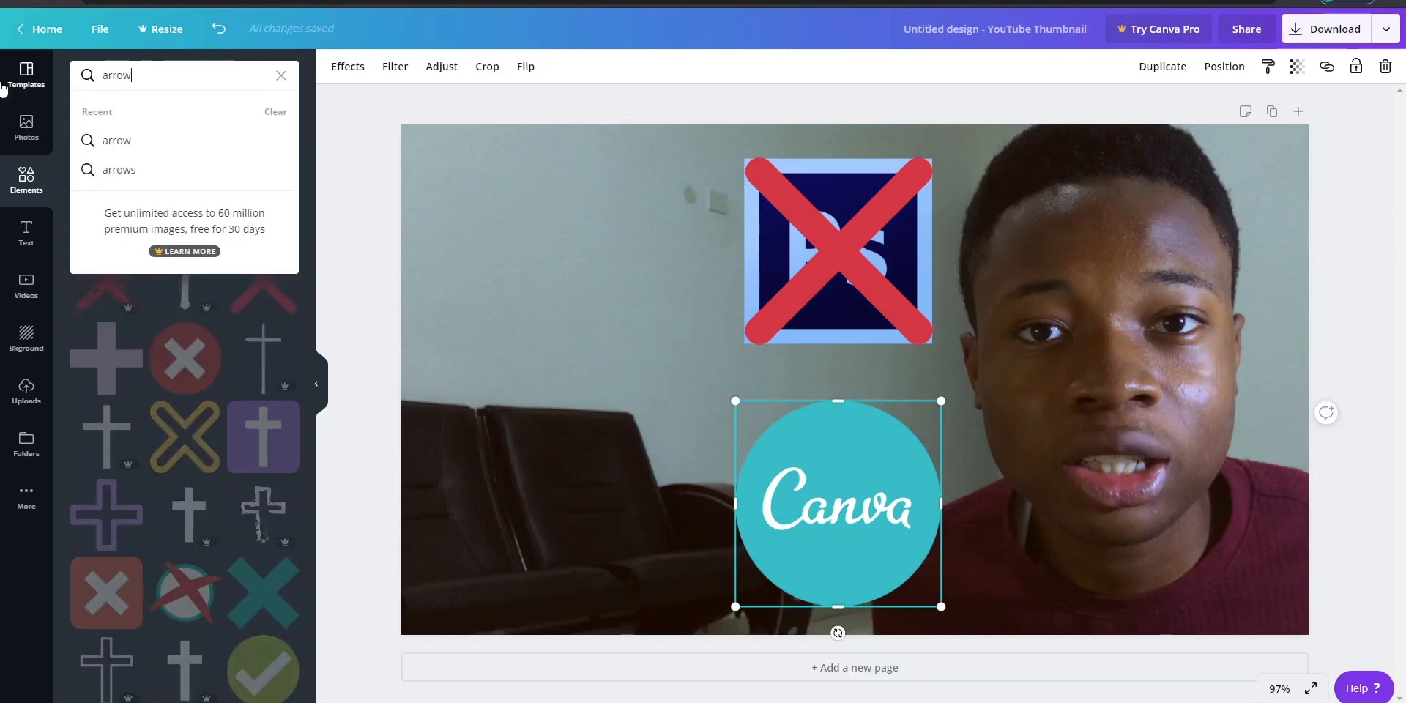
key("Return")
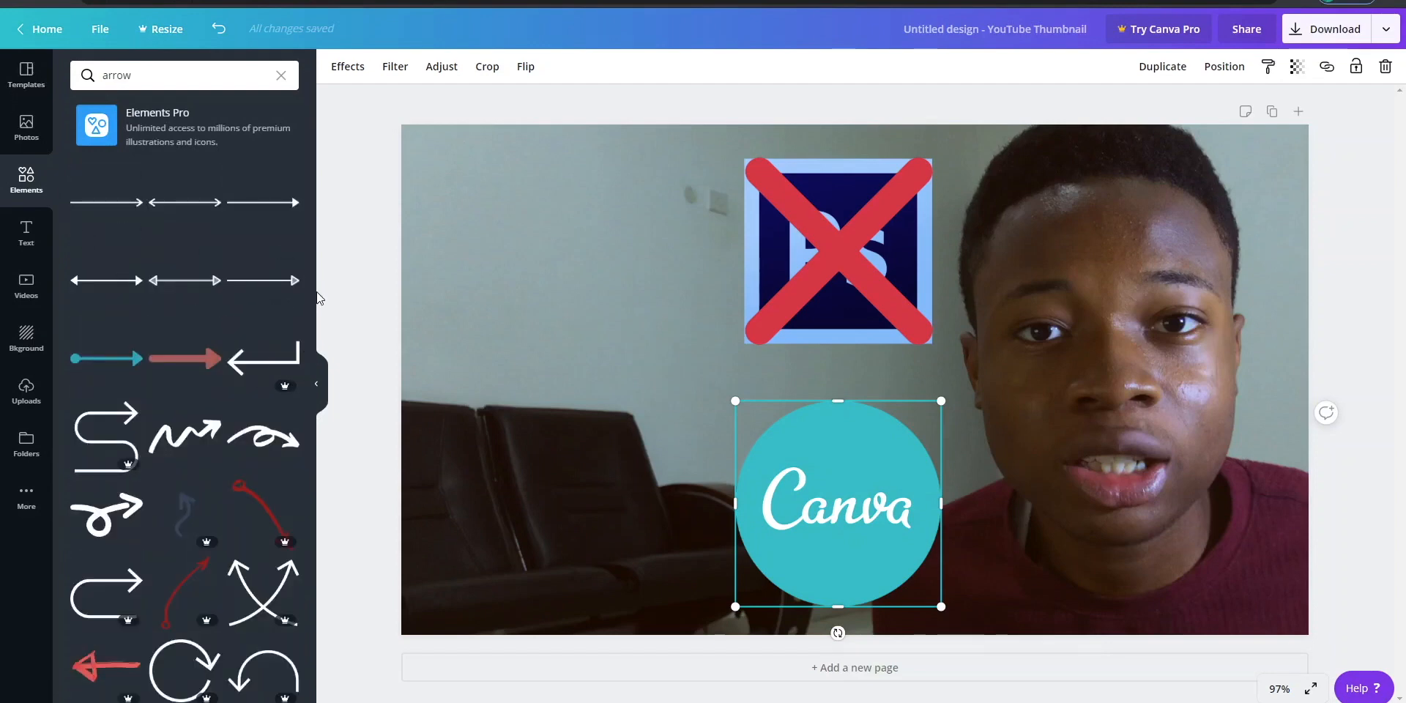
left_click_drag(309, 287, 303, 696)
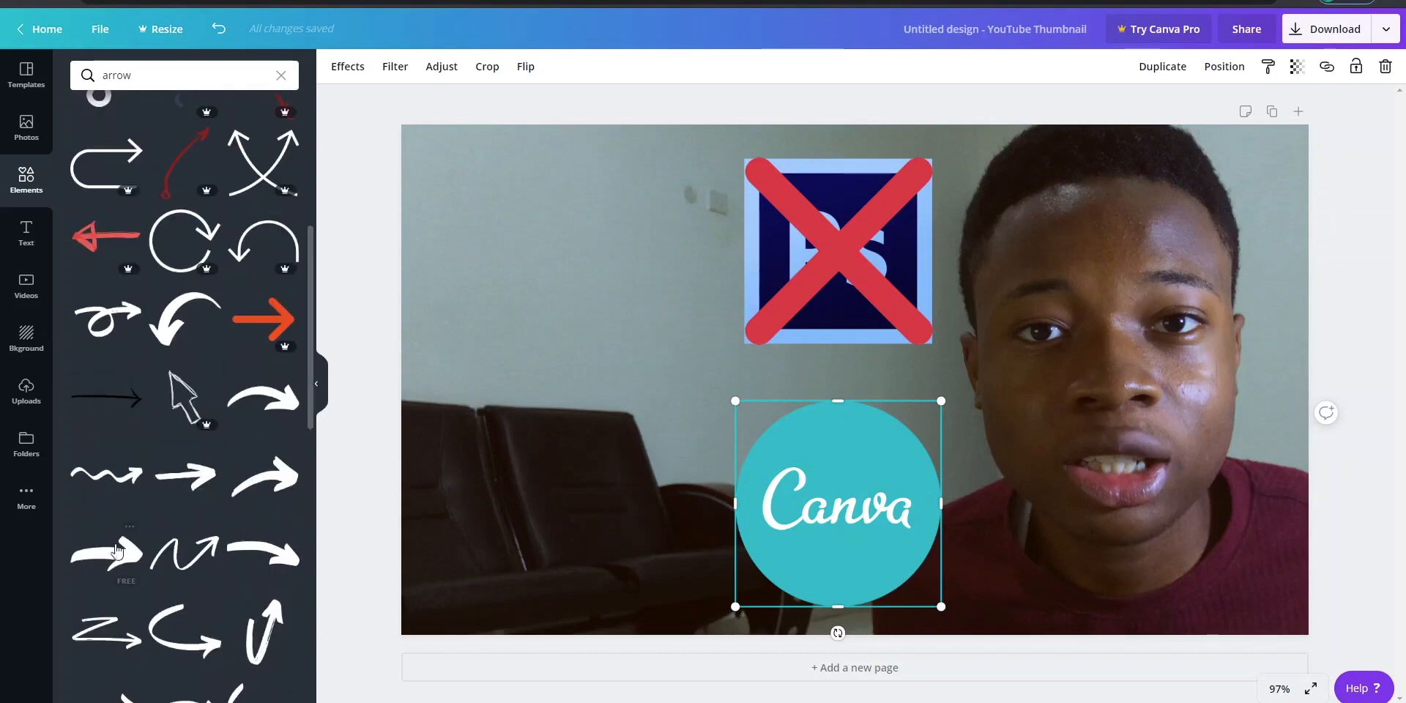
- Try a thick white curved arrow, delete it, and try a small straight one pointing down between the two logos
left_click(296, 415)
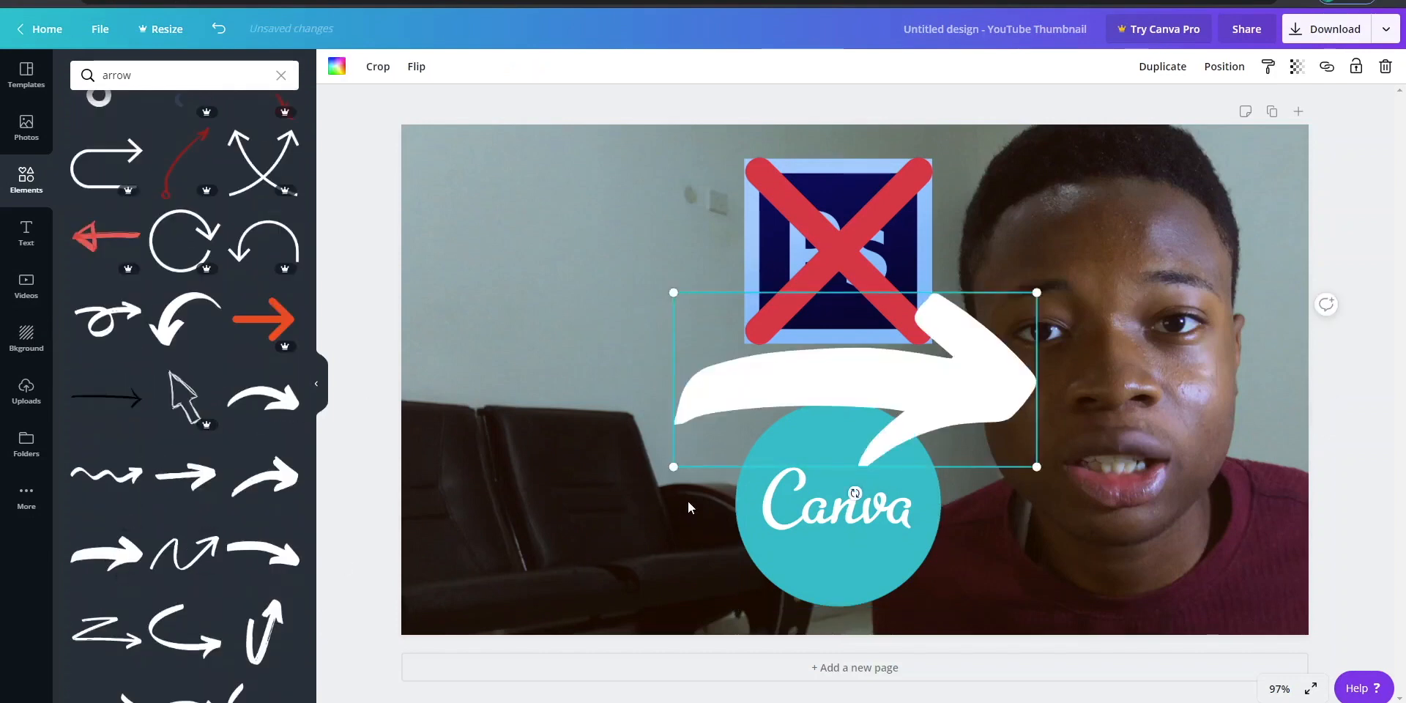
left_click(1386, 68)
left_click(743, 476)
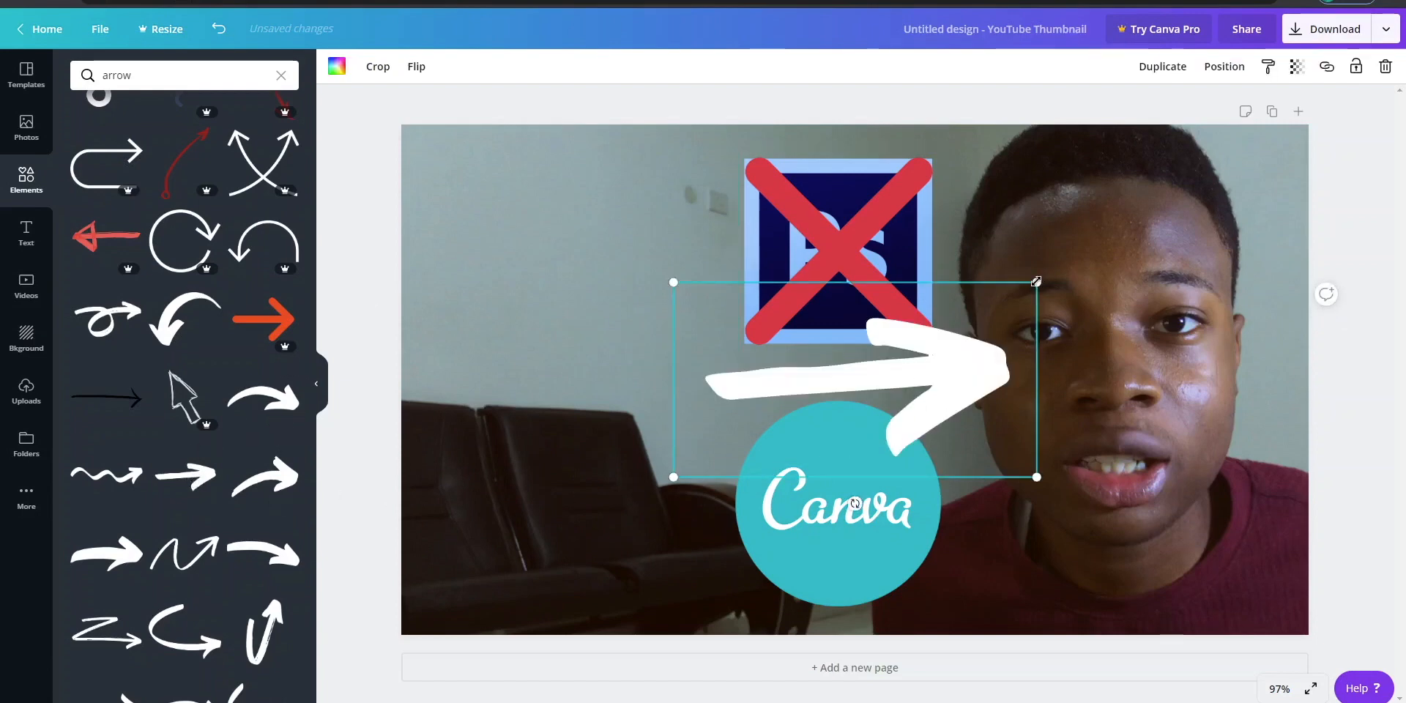
left_click_drag(1036, 282, 1035, 284)
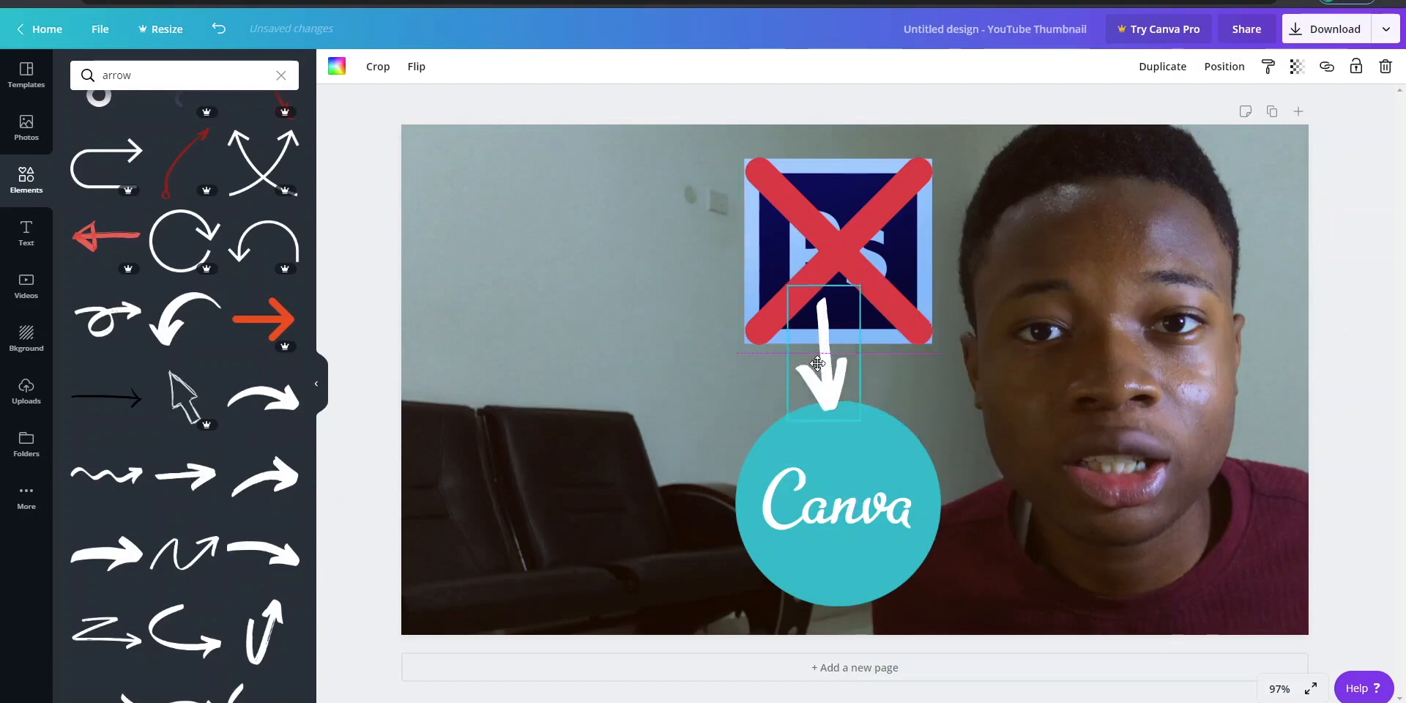
left_click_drag(822, 361, 780, 366)
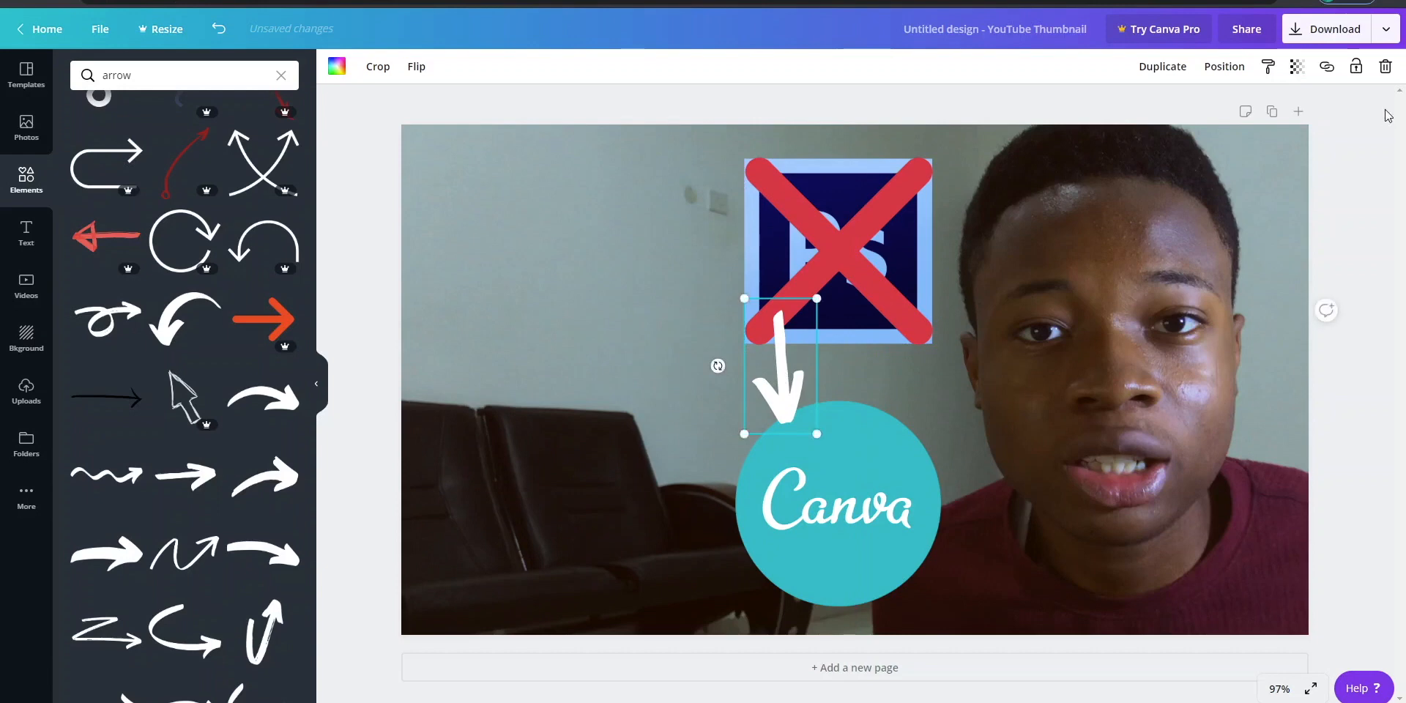
- Add the white arrow that curves downward, place it beside the Photoshop logo and delete the small straight arrow
left_click(185, 318)
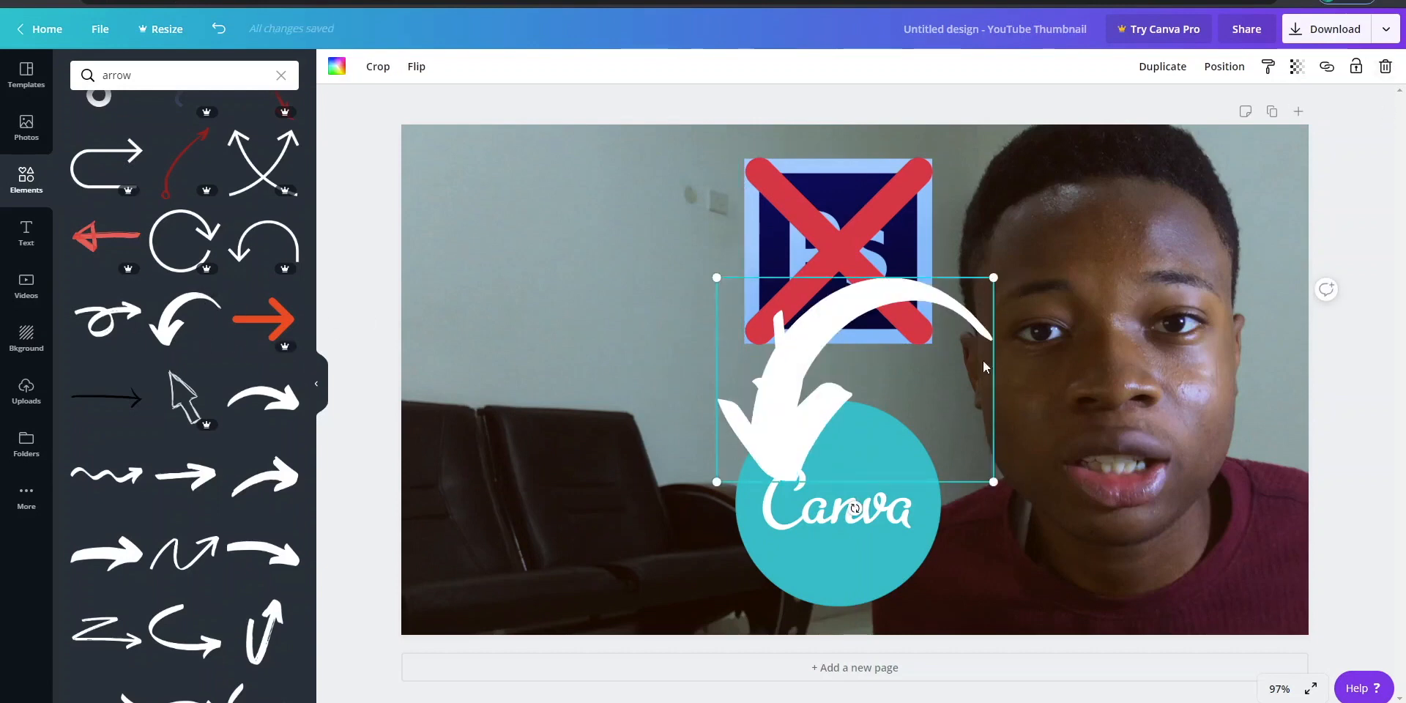
left_click_drag(885, 372, 630, 261)
left_click(780, 401)
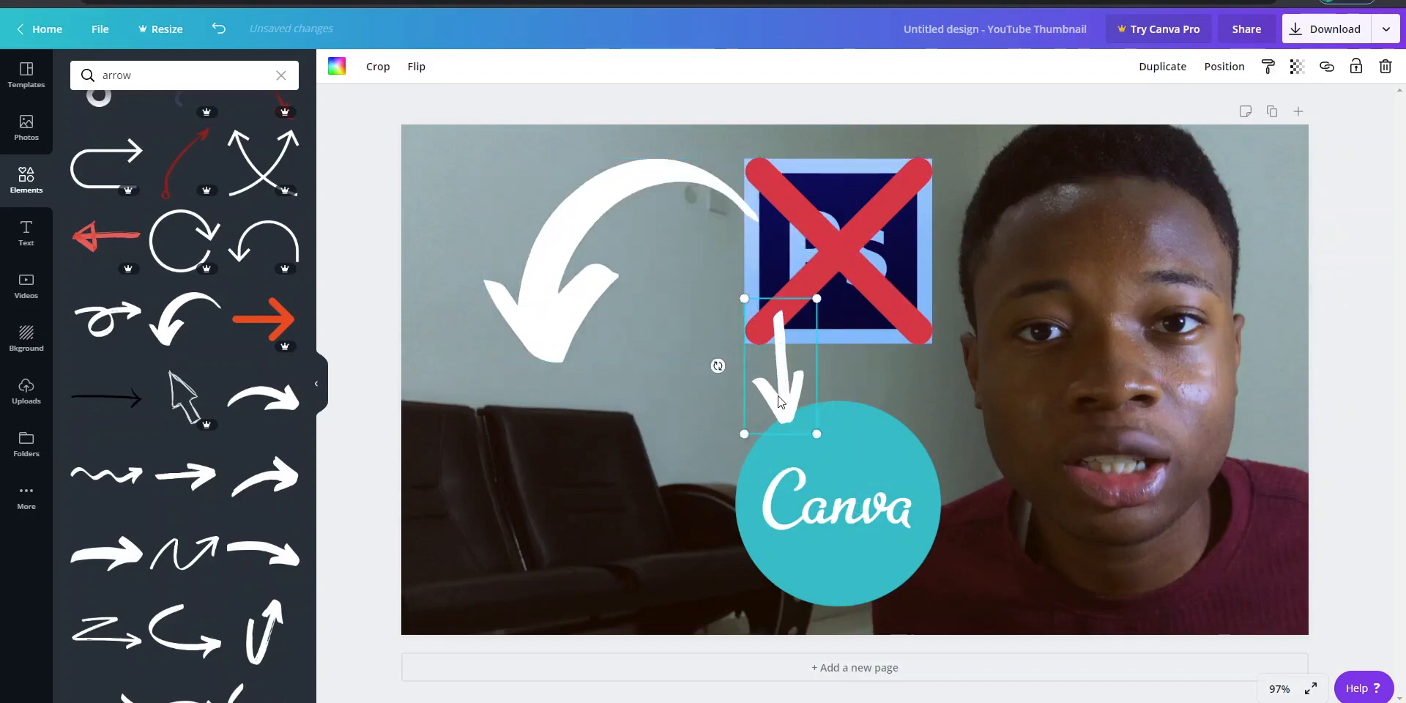
left_click(1386, 68)
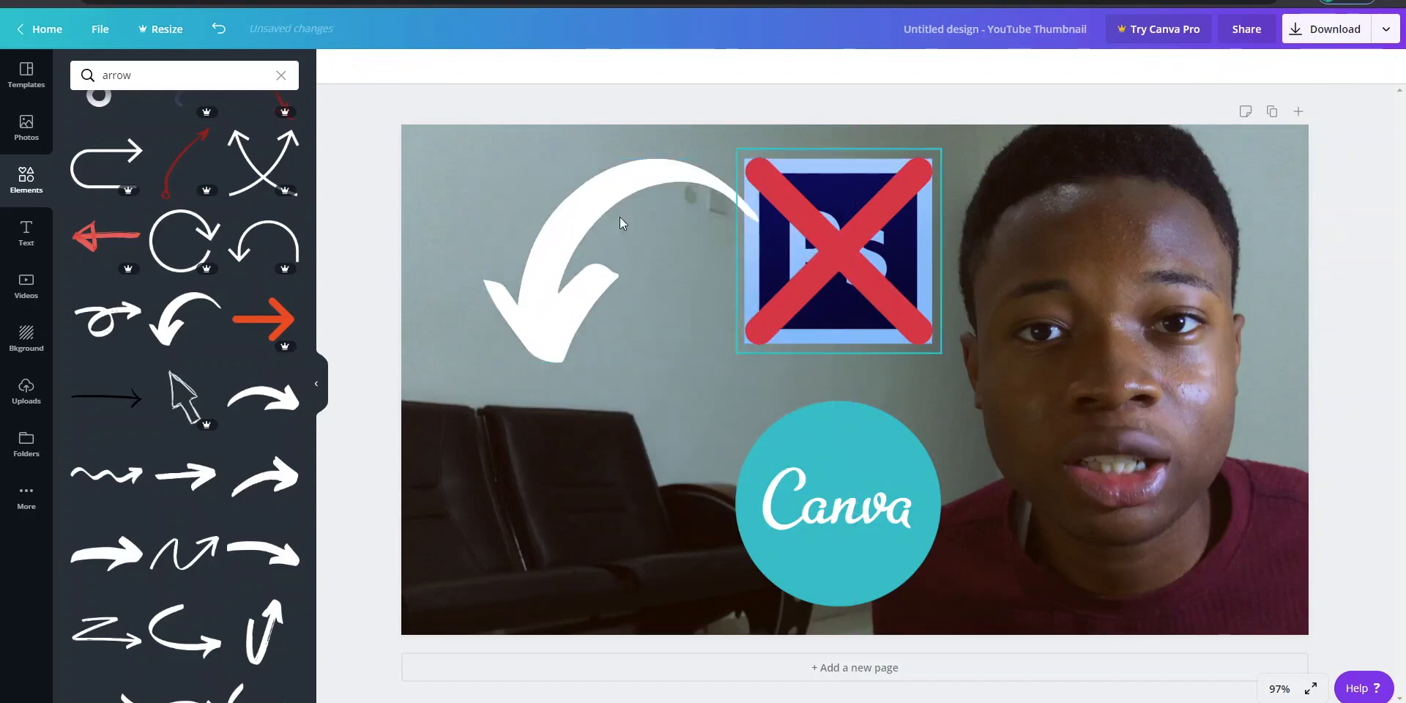
- Rotate and shrink the curved arrow, and place it so it points from the Photoshop logo to the Canva logo
left_click(584, 228)
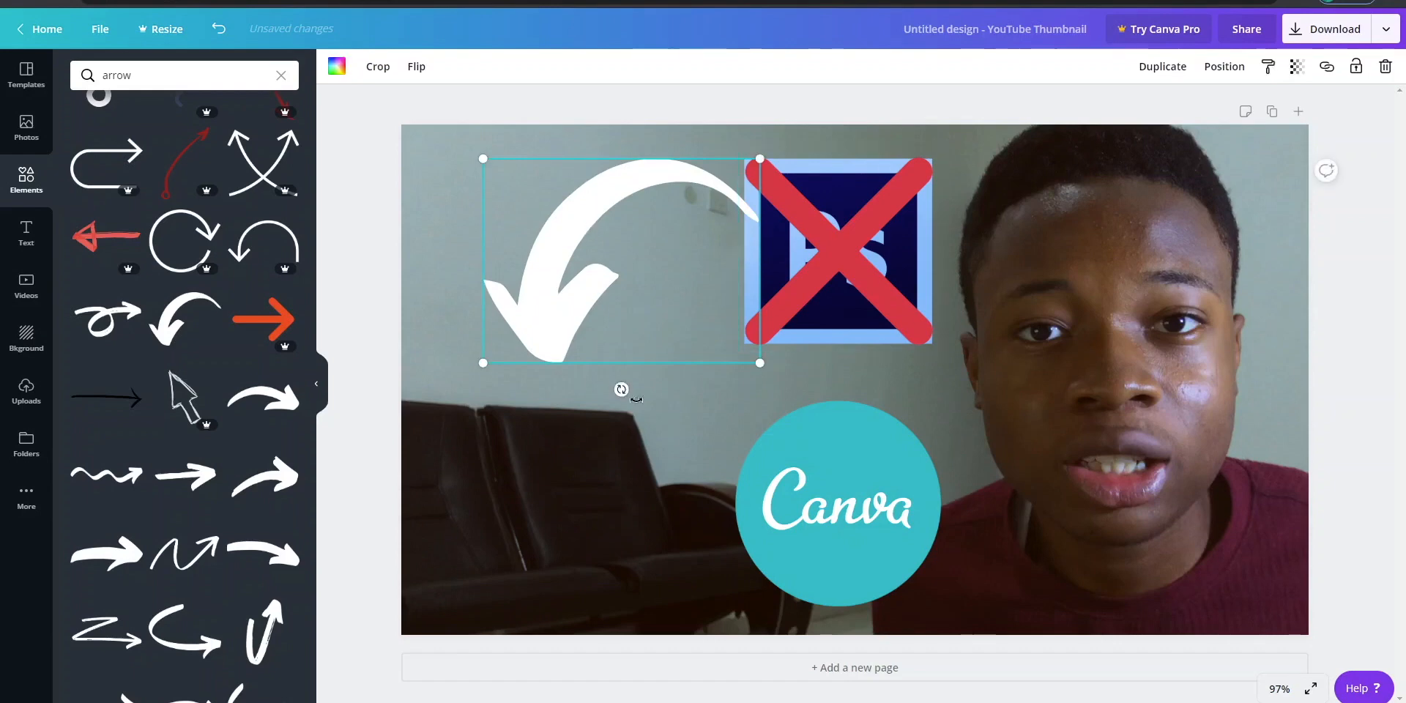
left_click_drag(637, 399, 803, 338)
left_click_drag(767, 171, 625, 254)
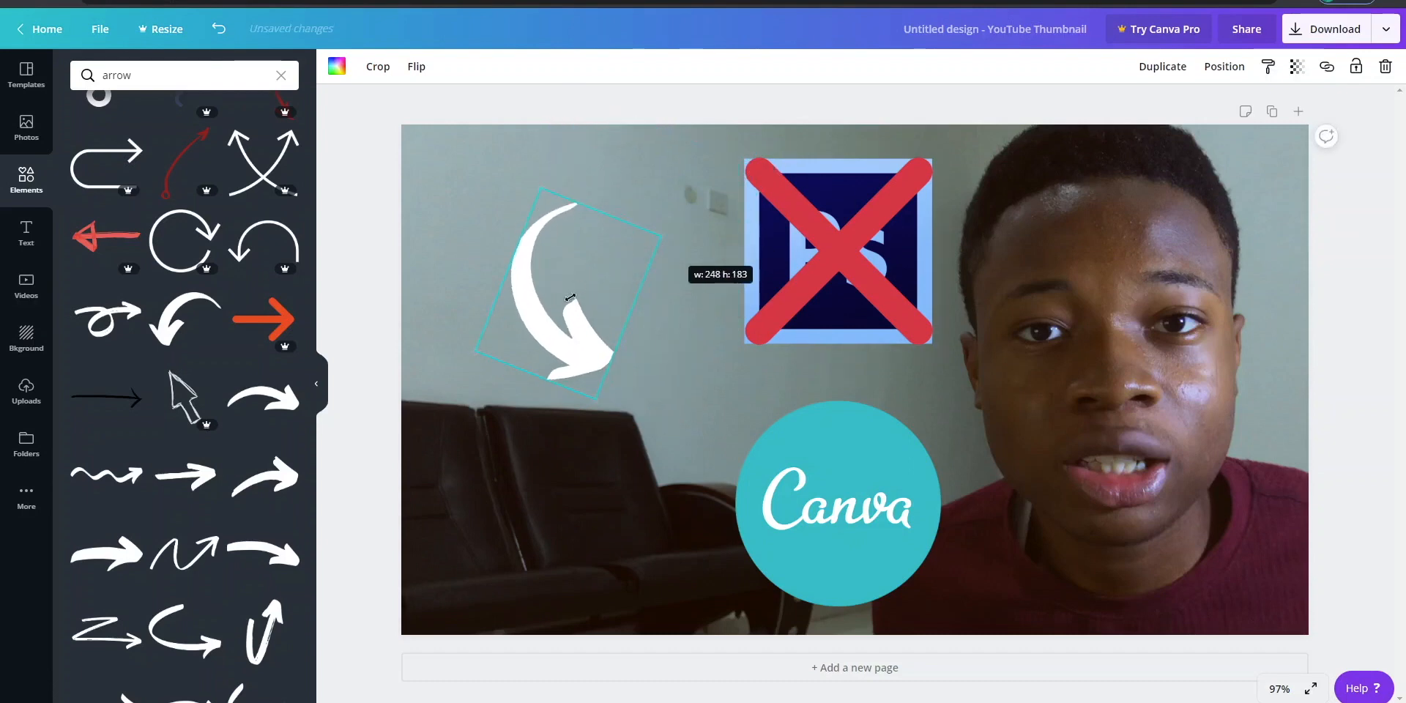
left_click_drag(570, 297, 721, 358)
left_click_drag(744, 442, 780, 397)
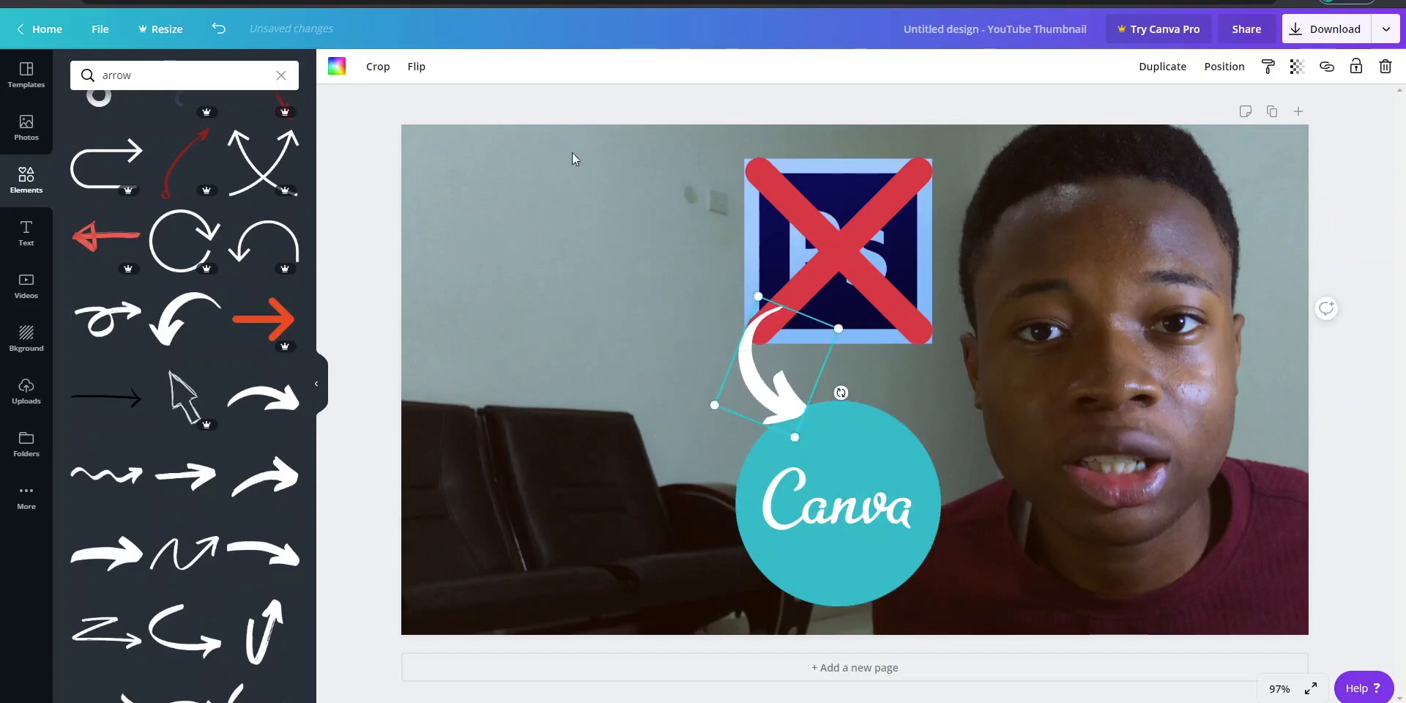
- Add the "Photography Workshop COMPLETION" font combination and place it over the empty wall beside the Photoshop logo
left_click(26, 232)
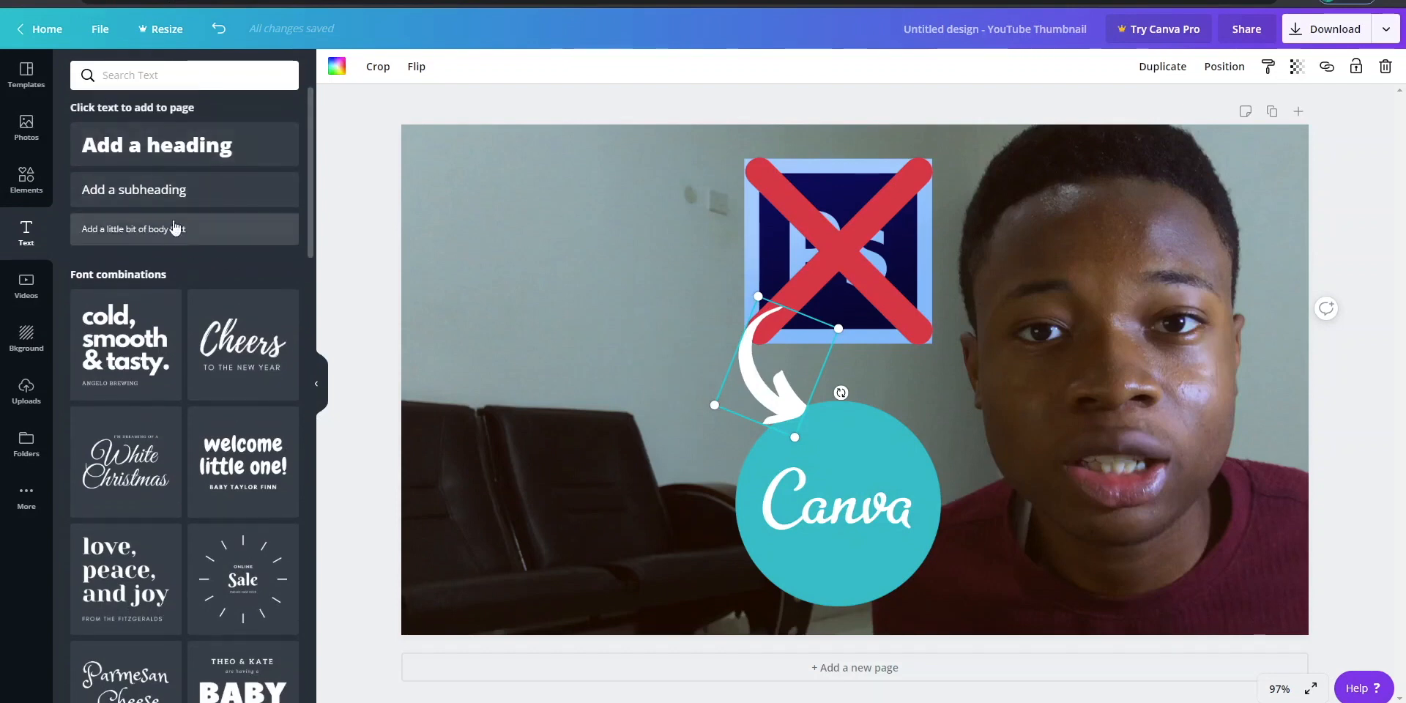
scroll(314, 135, "down", 5)
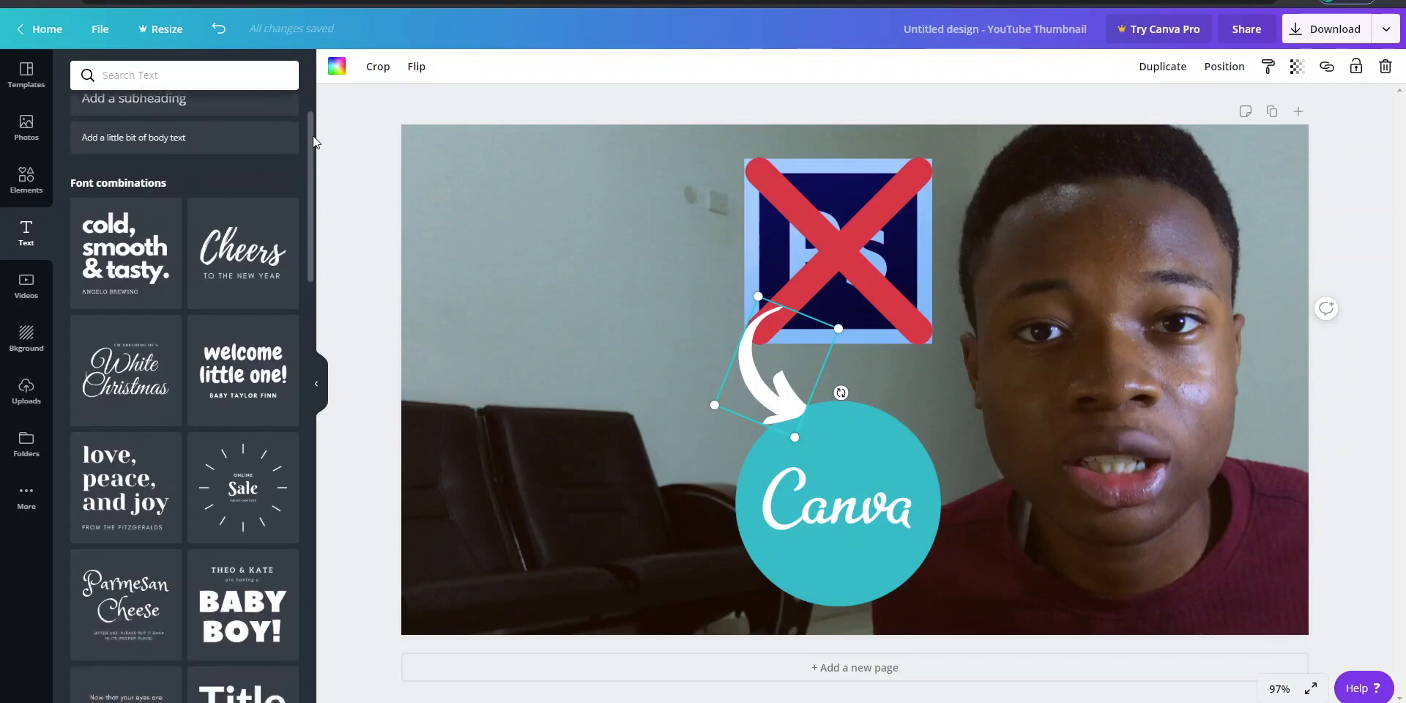
scroll(312, 180, "up", 2)
scroll(311, 265, "down", 10)
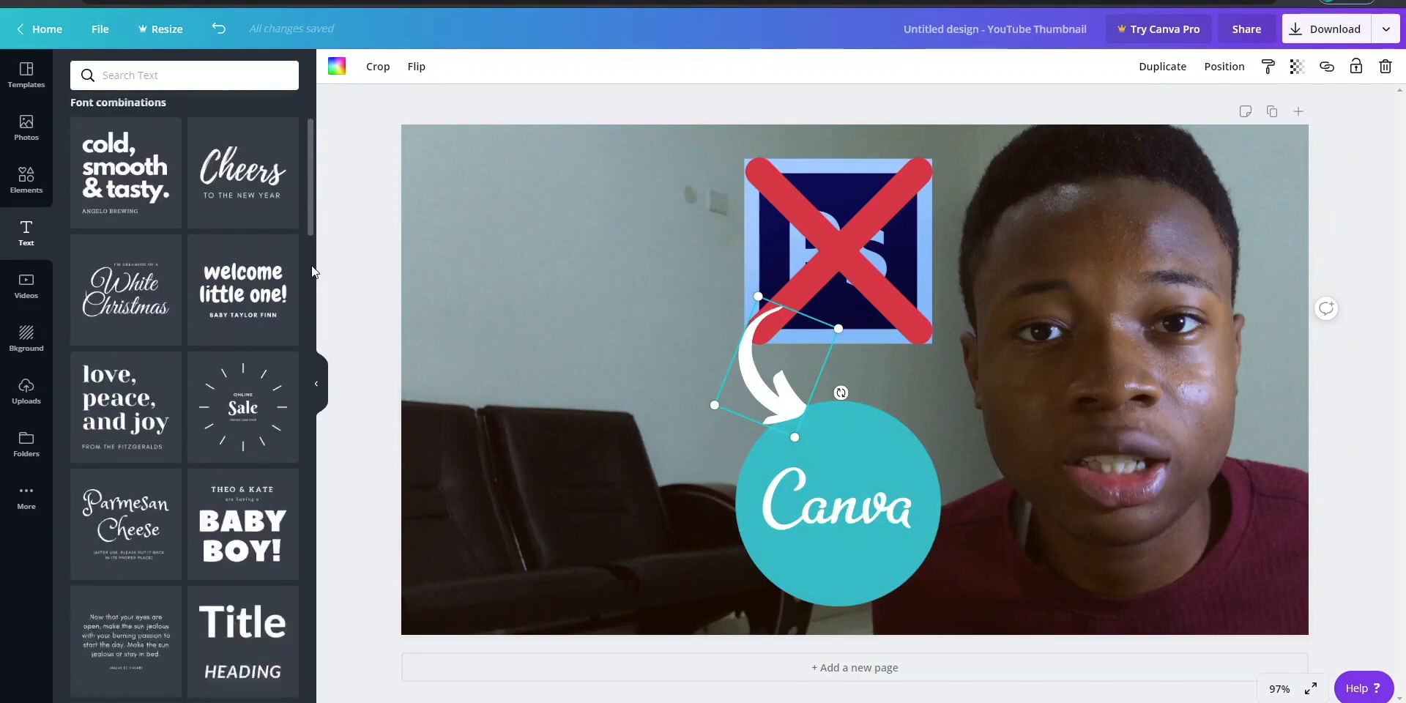
scroll(305, 442, "down", 3)
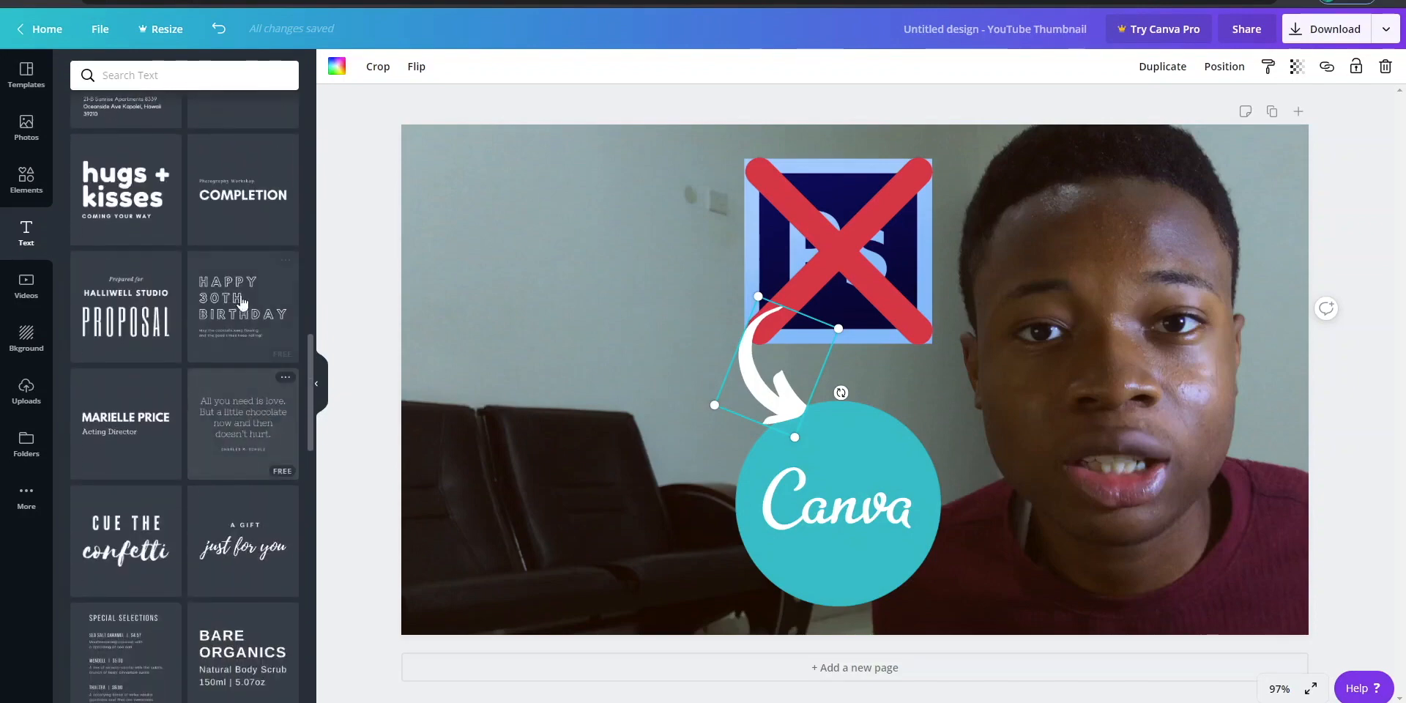
left_click(233, 225)
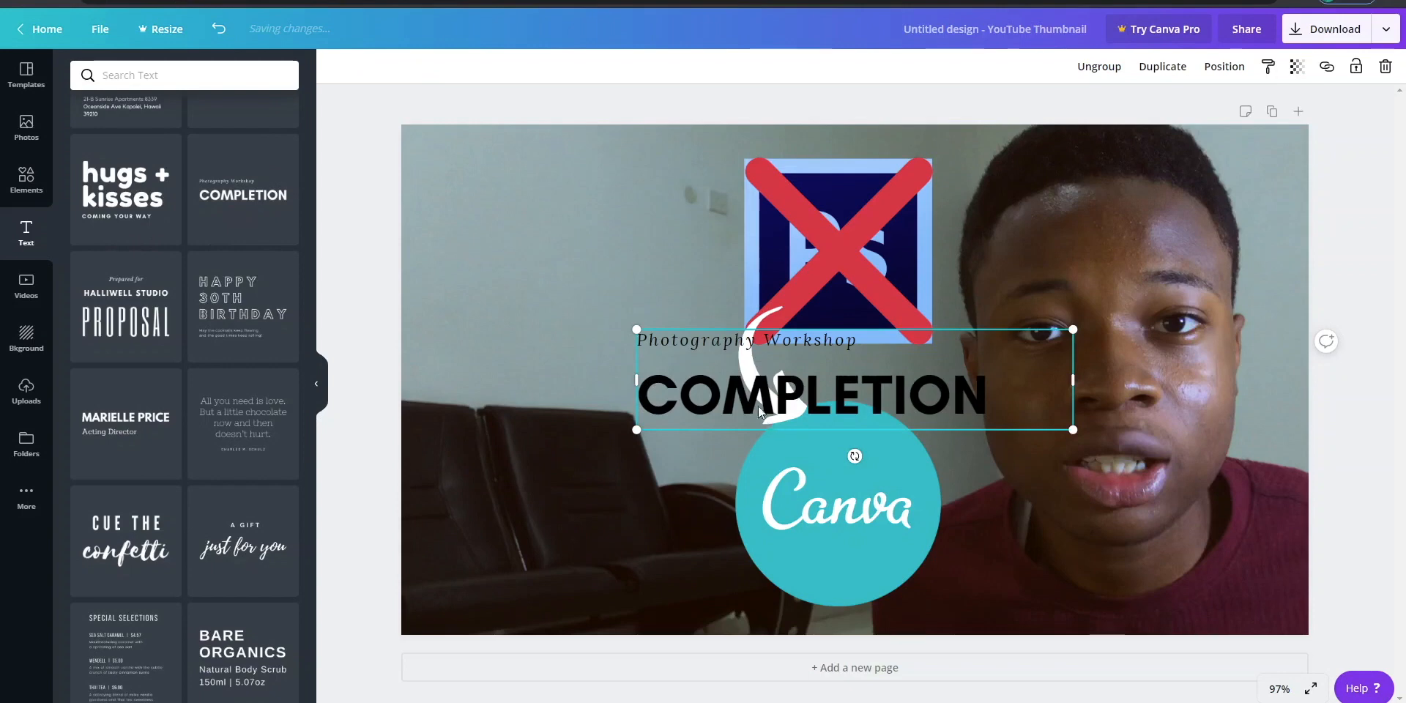
left_click_drag(759, 412, 480, 327)
left_click(534, 250)
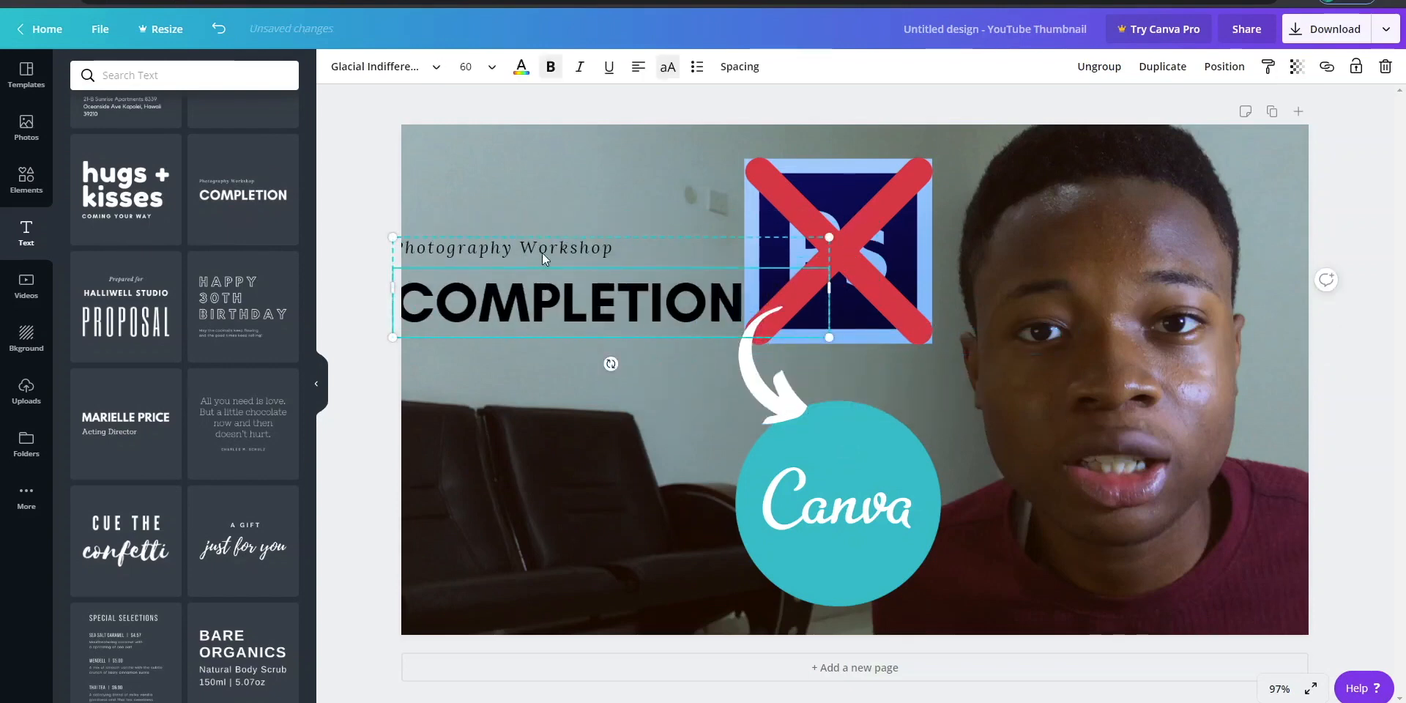
left_click_drag(578, 314, 611, 319)
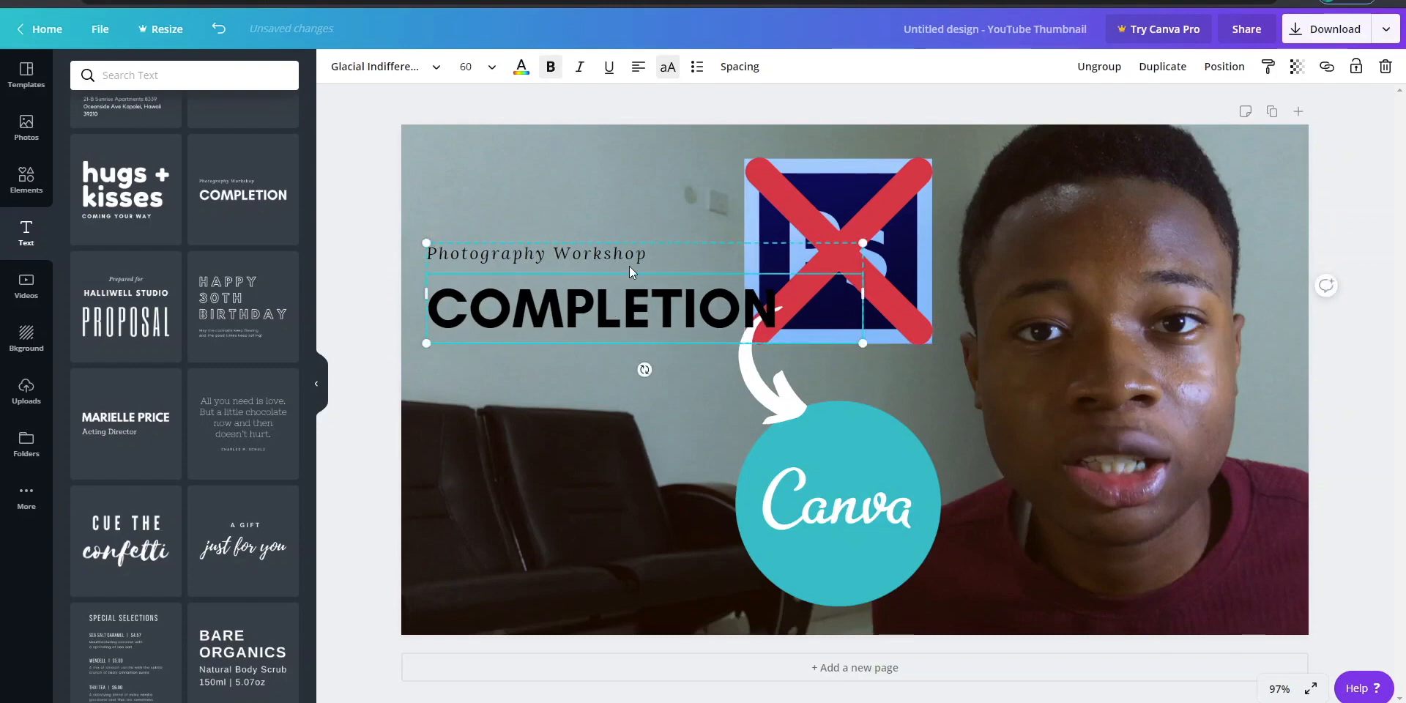
- Ungroup the font combination and delete its "Photography Workshop" line
left_click(1098, 67)
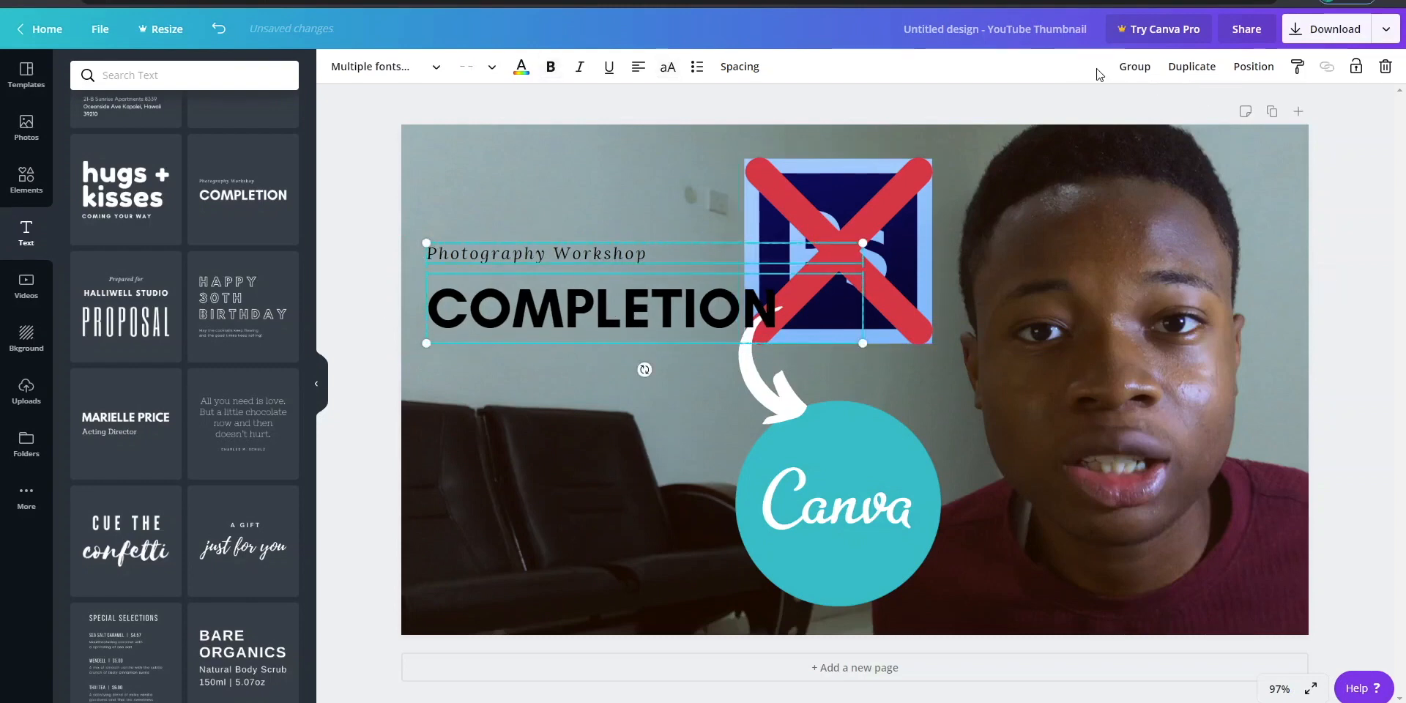
left_click(352, 203)
left_click(547, 258)
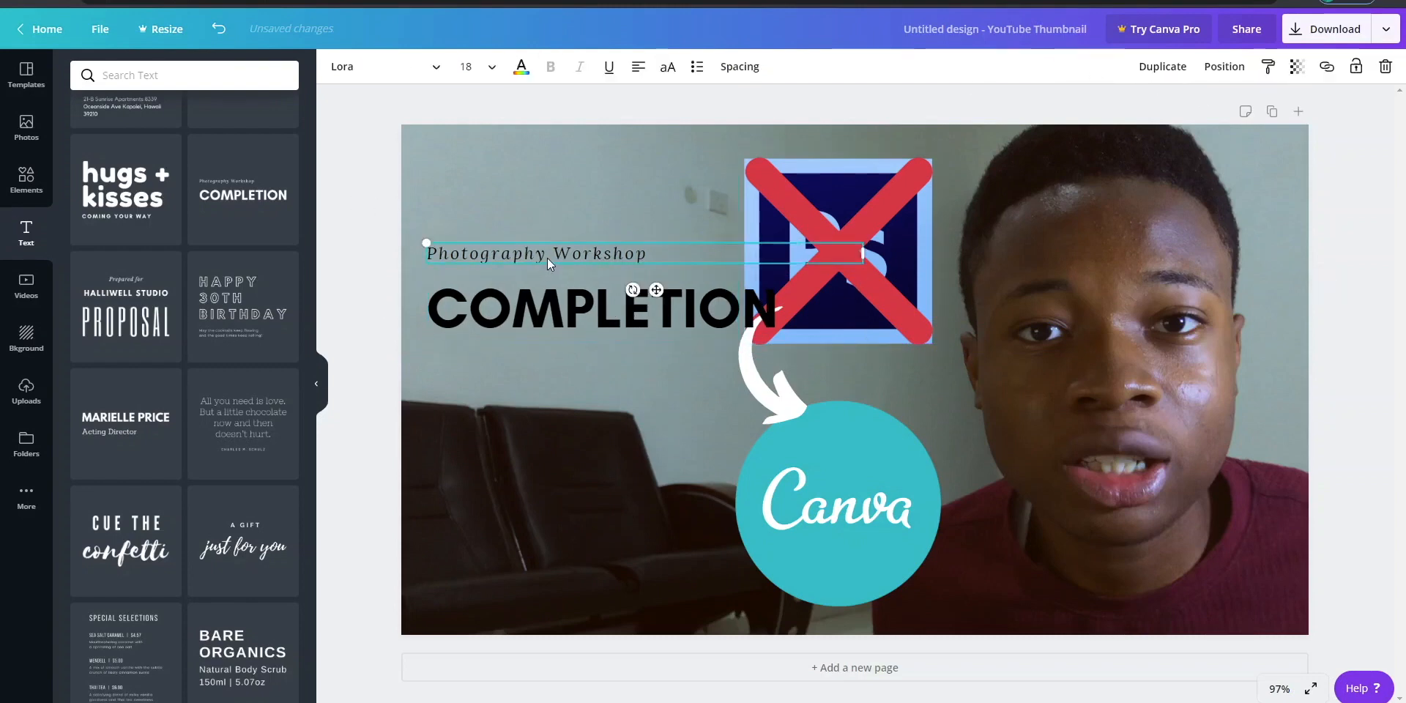
left_click(1386, 67)
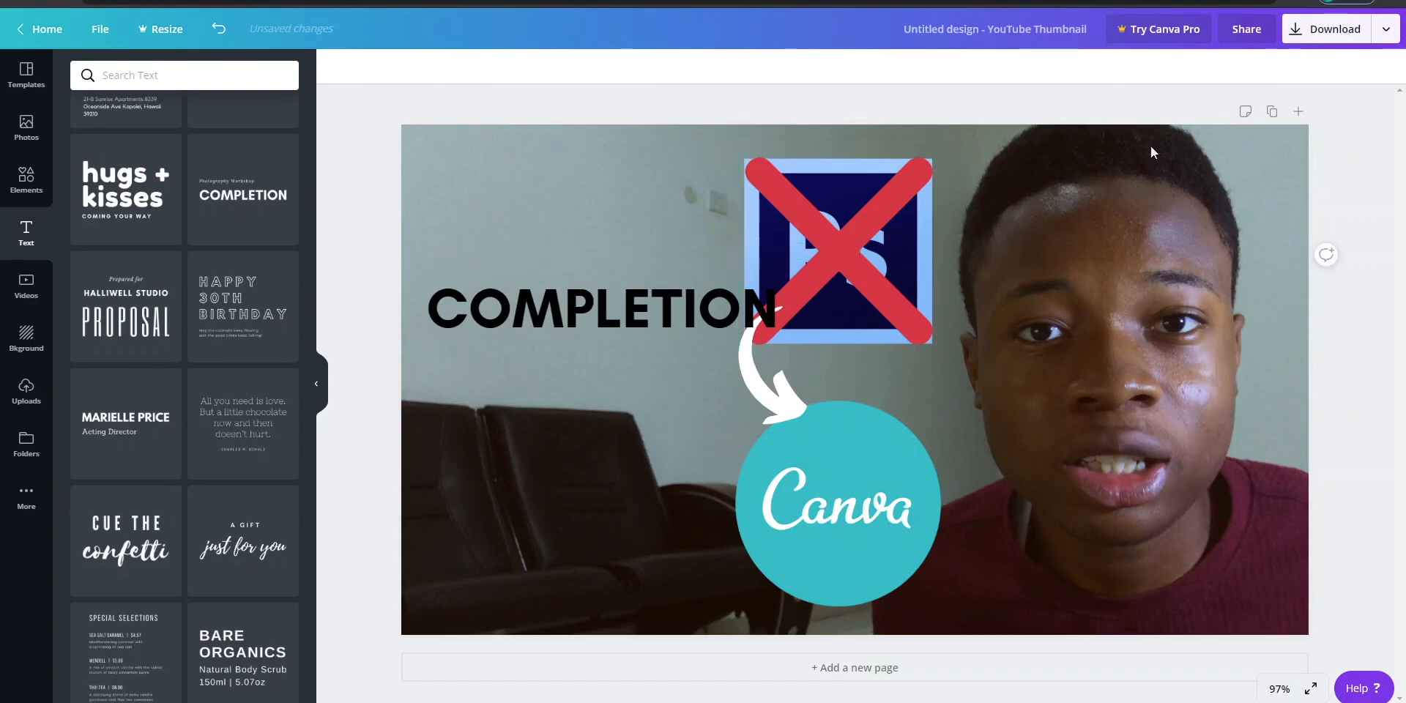
- Move the COMPLETION text down over the chairs, duplicate it and place the copy above, beside the Photoshop logo
left_click_drag(598, 311, 550, 403)
left_click(1162, 68)
left_click(561, 205)
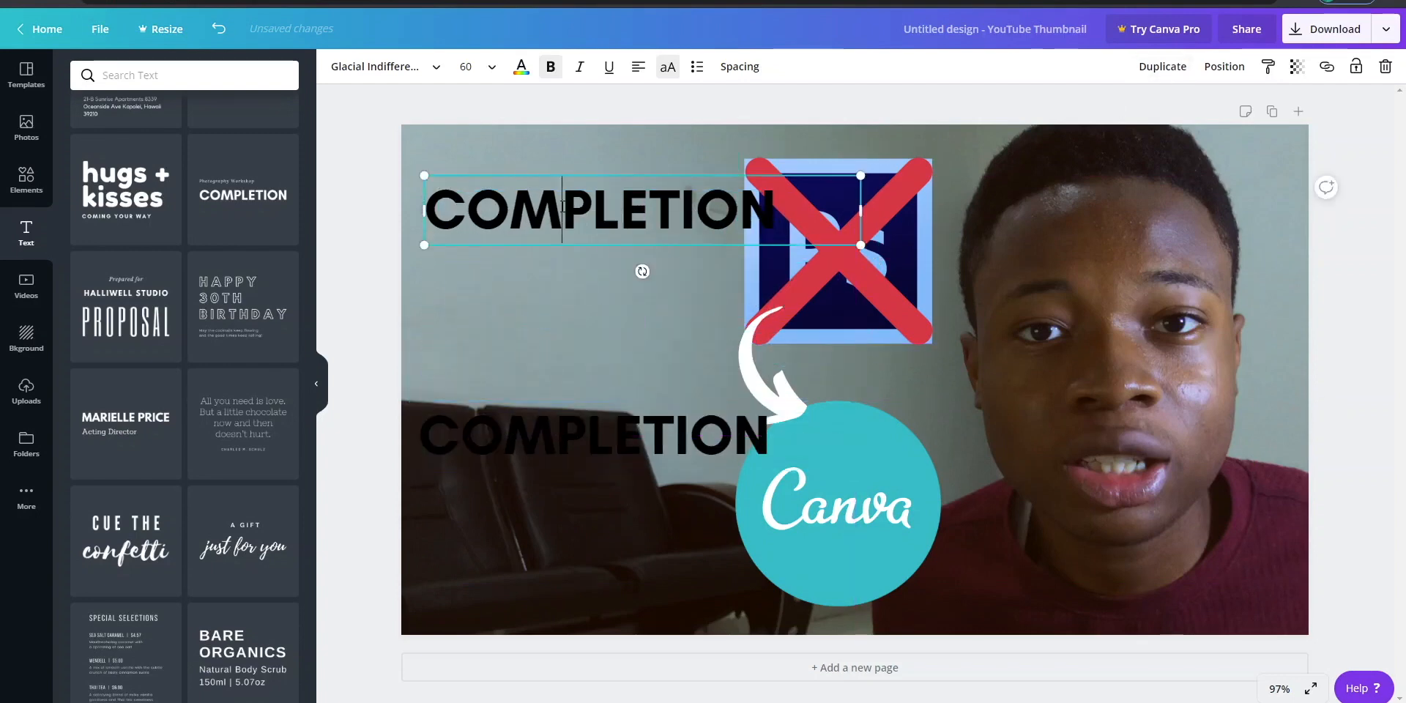
- Try the wording "MAKE SIMPLE THUMBNAILS FOR YOU" in the upper COMPLETION text and erase it
left_click(561, 205)
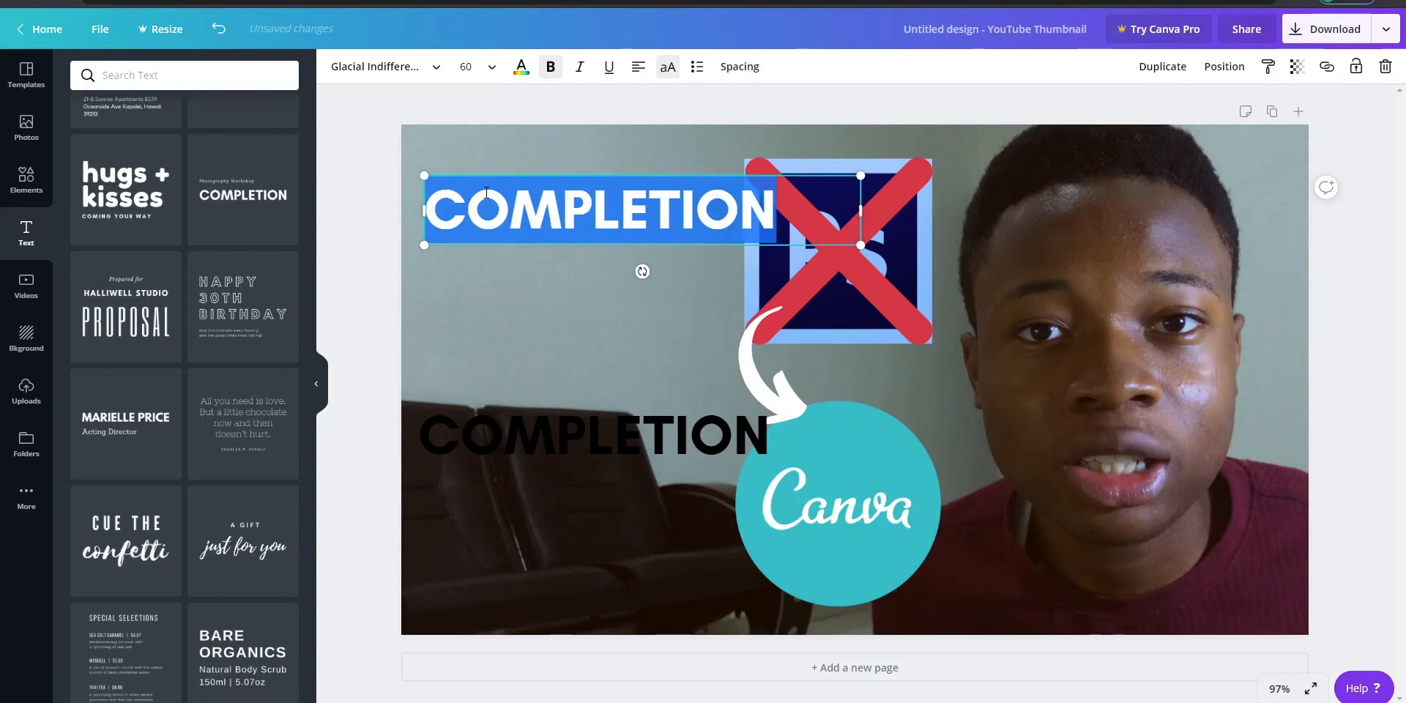
type("MAKE ")
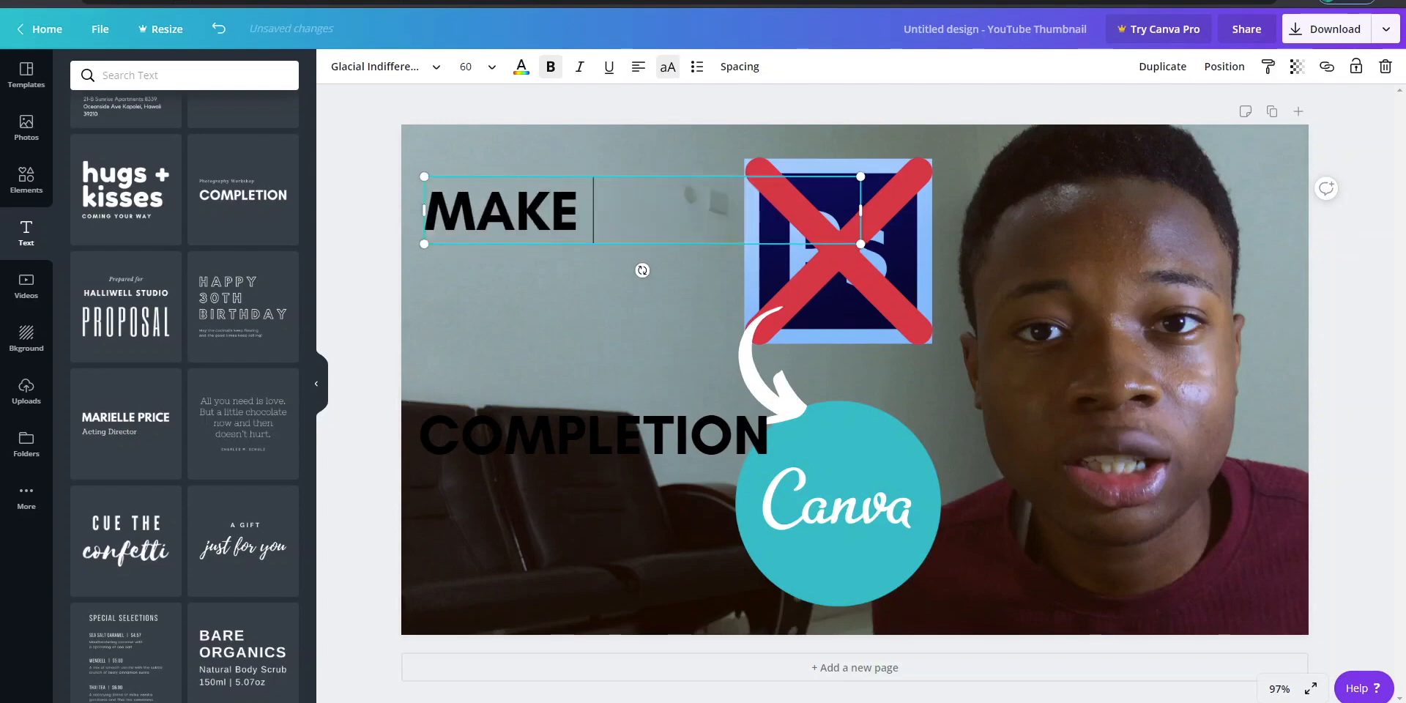
type("SIMPLE")
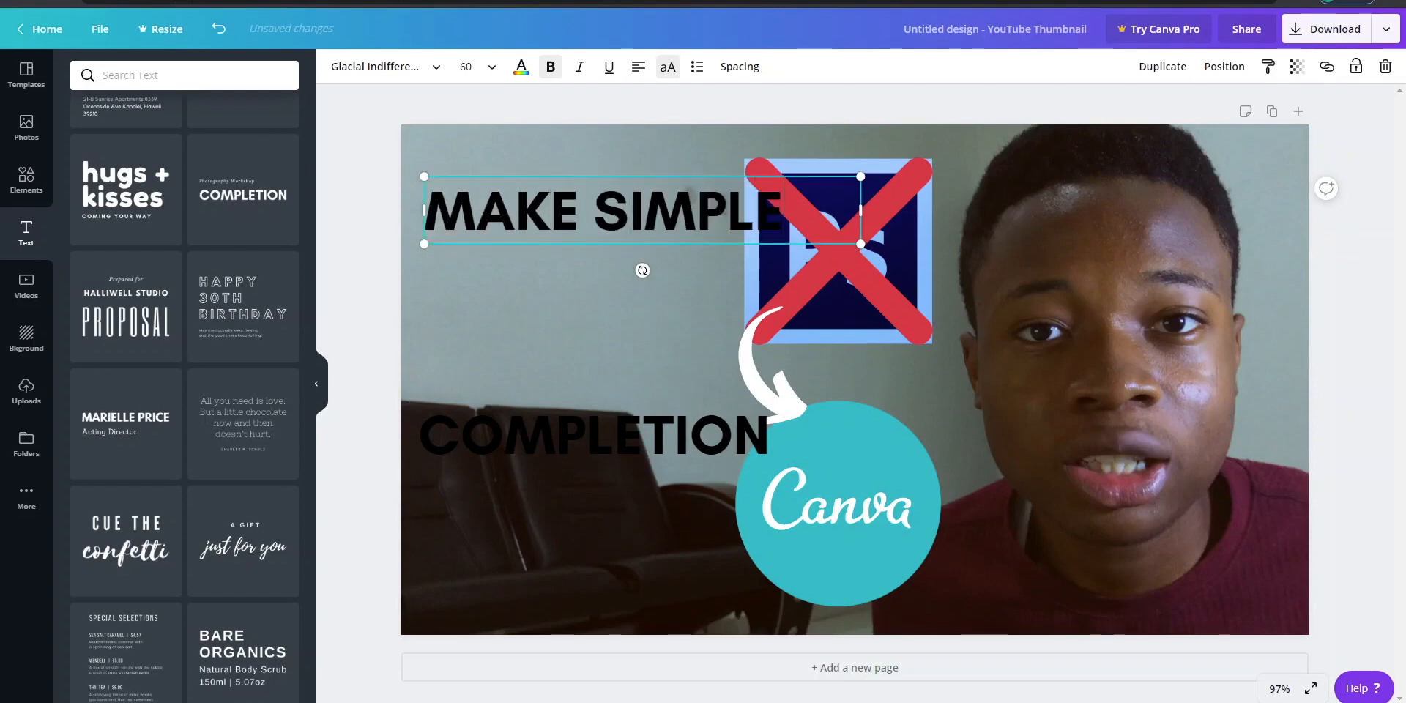
type(" T")
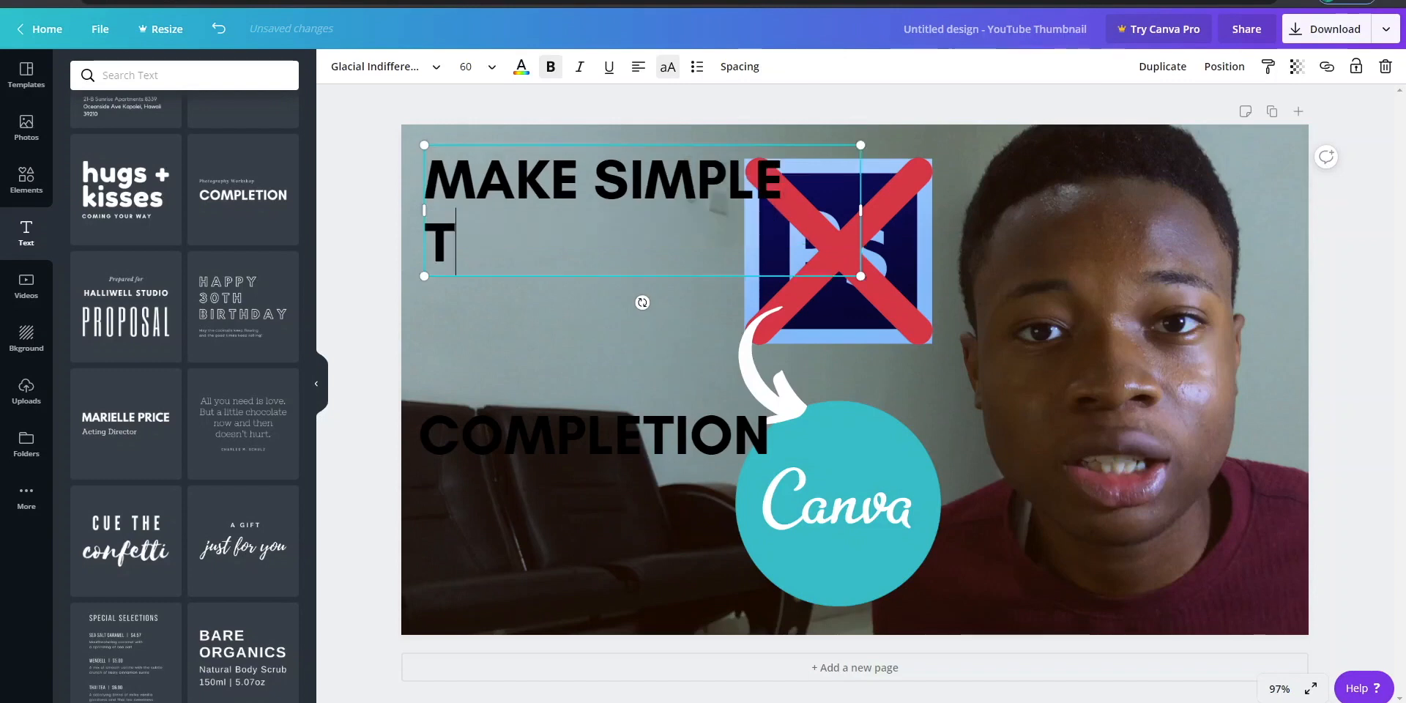
type("HUMBNAILS")
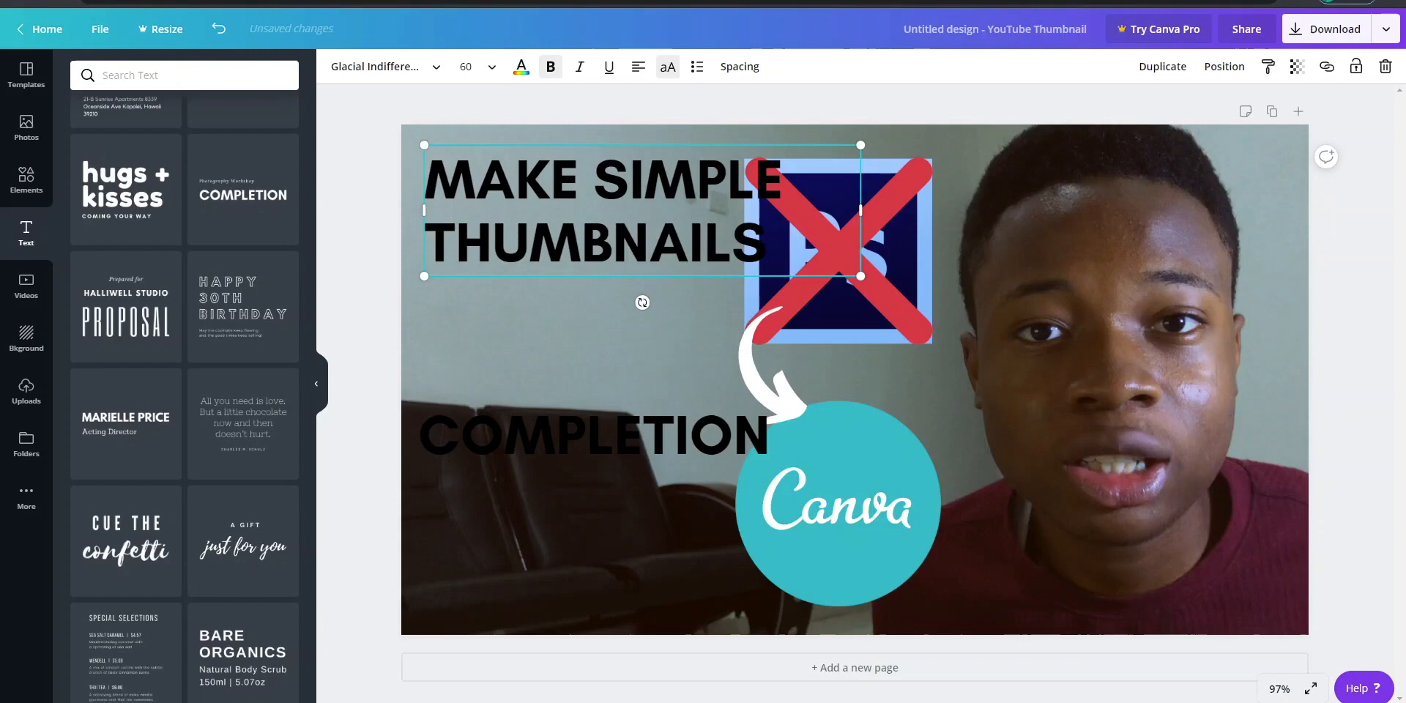
key("Return")
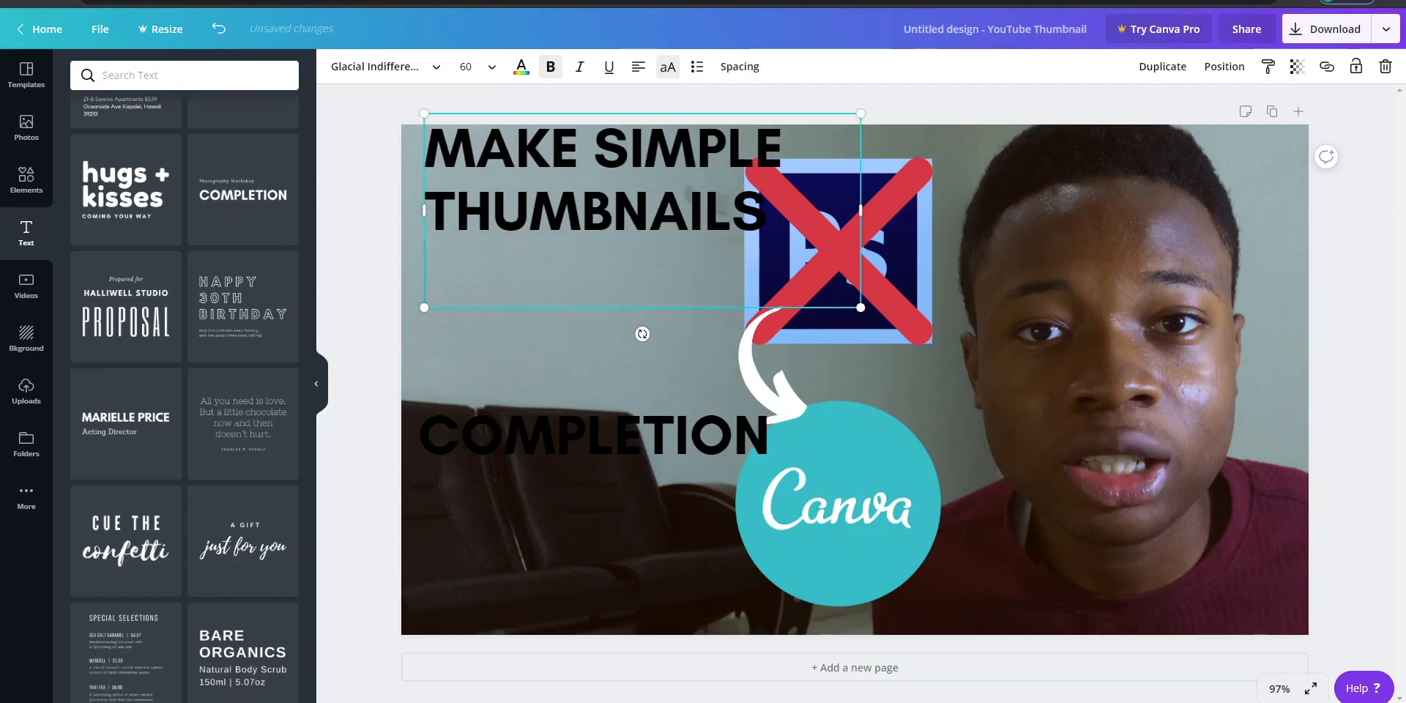
type("FOR YOU")
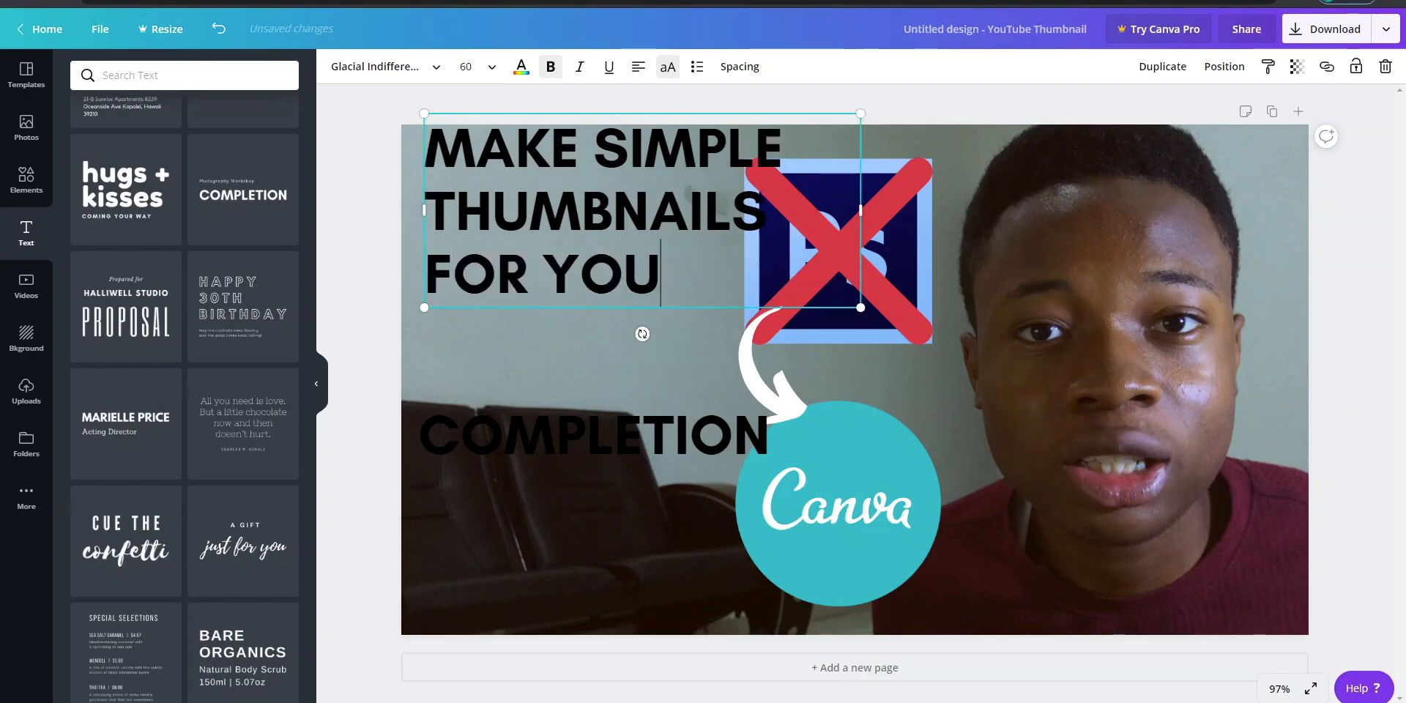
key("BackSpace")
key("BackSpace")
key("BackSpace")
key("BackSpace")
key("BackSpace")
key("BackSpace")
key("BackSpace")
key("BackSpace")
key("BackSpace")
key("BackSpace")
key("BackSpace")
key("BackSpace")
key("BackSpace")
key("BackSpace")
key("BackSpace")
key("BackSpace")
key("BackSpace")
key("BackSpace")
key("BackSpace")
key("BackSpace")
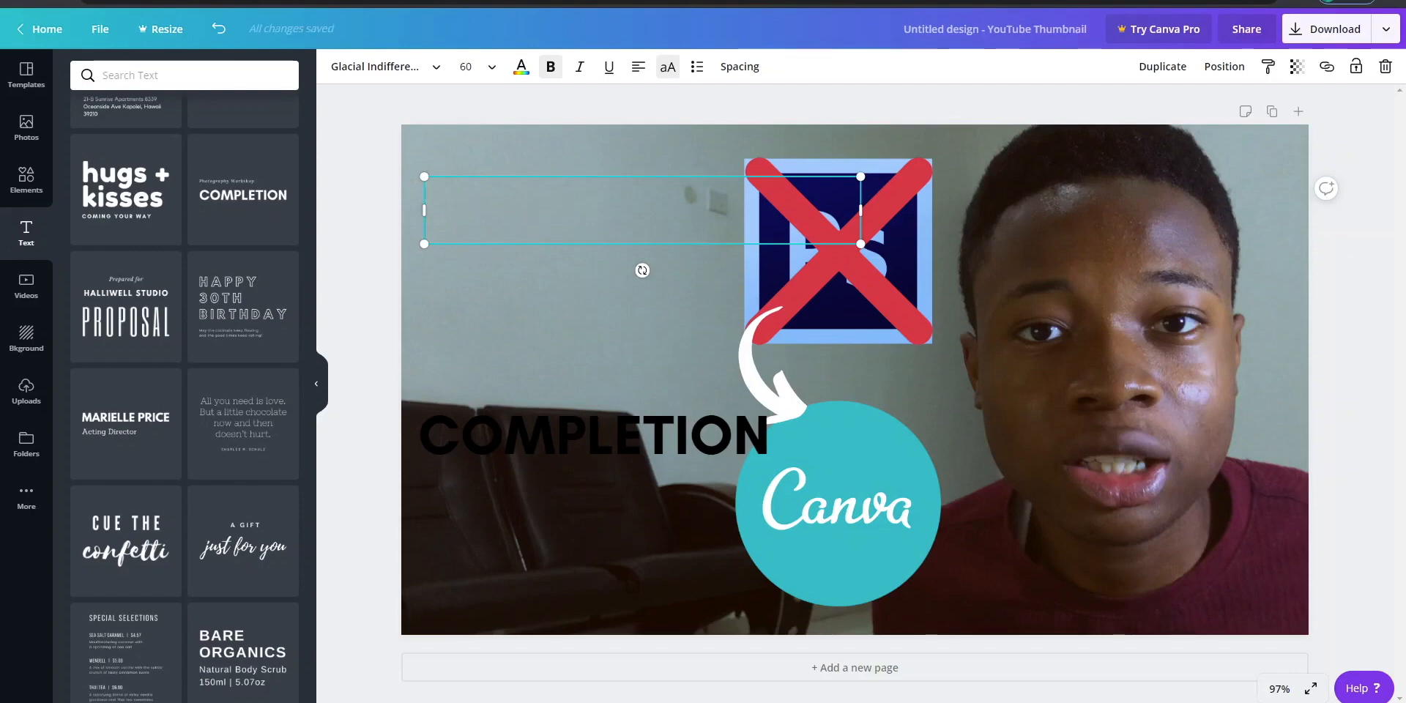
type("HOW T")
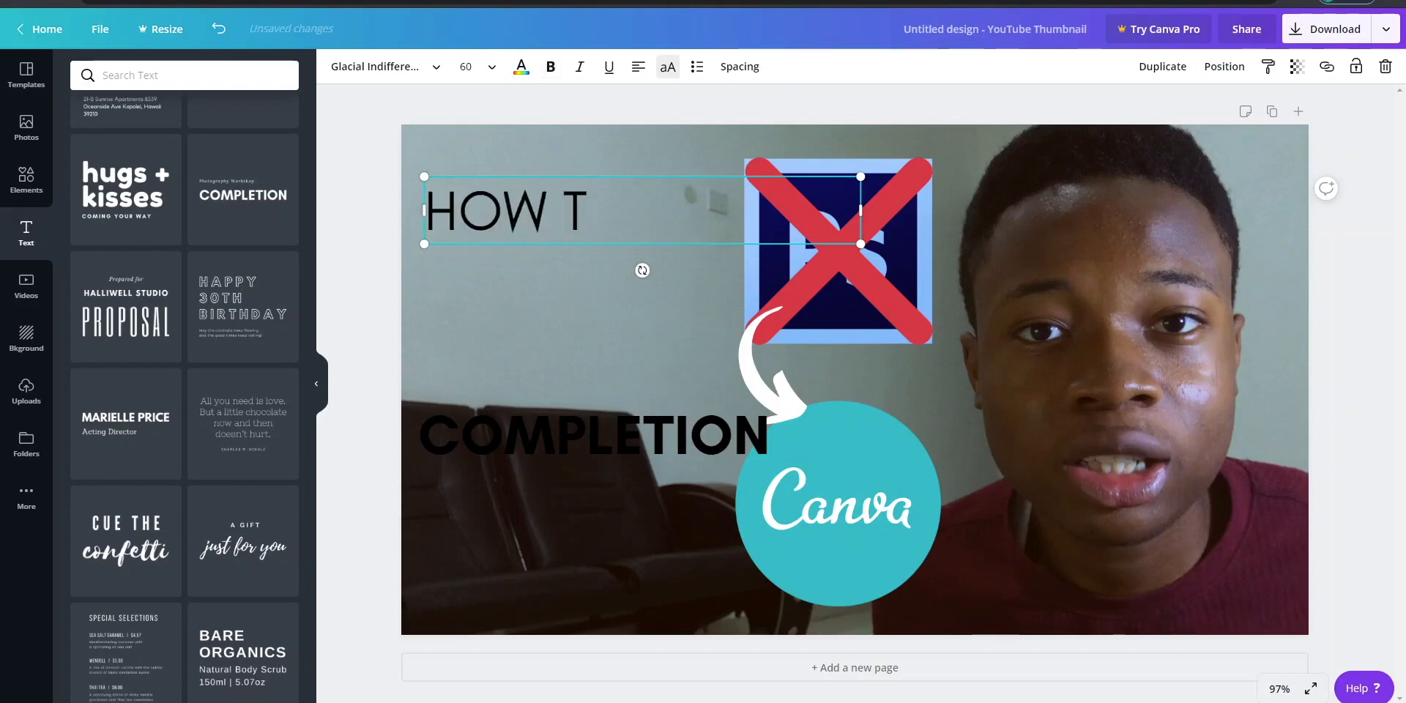
key("ctrl+z")
key("ctrl+z")
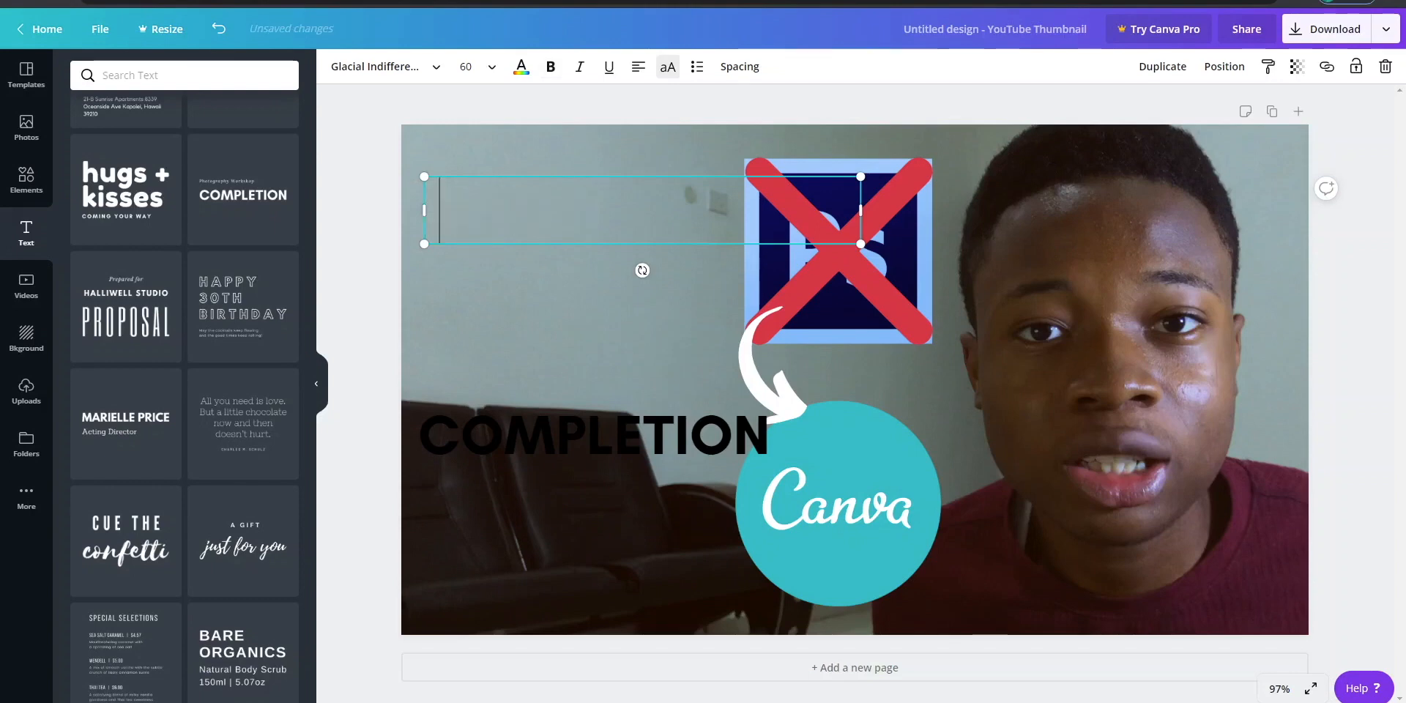
key("BackSpace")
key("BackSpace")
key("BackSpace")
key("BackSpace")
key("ctrl+b")
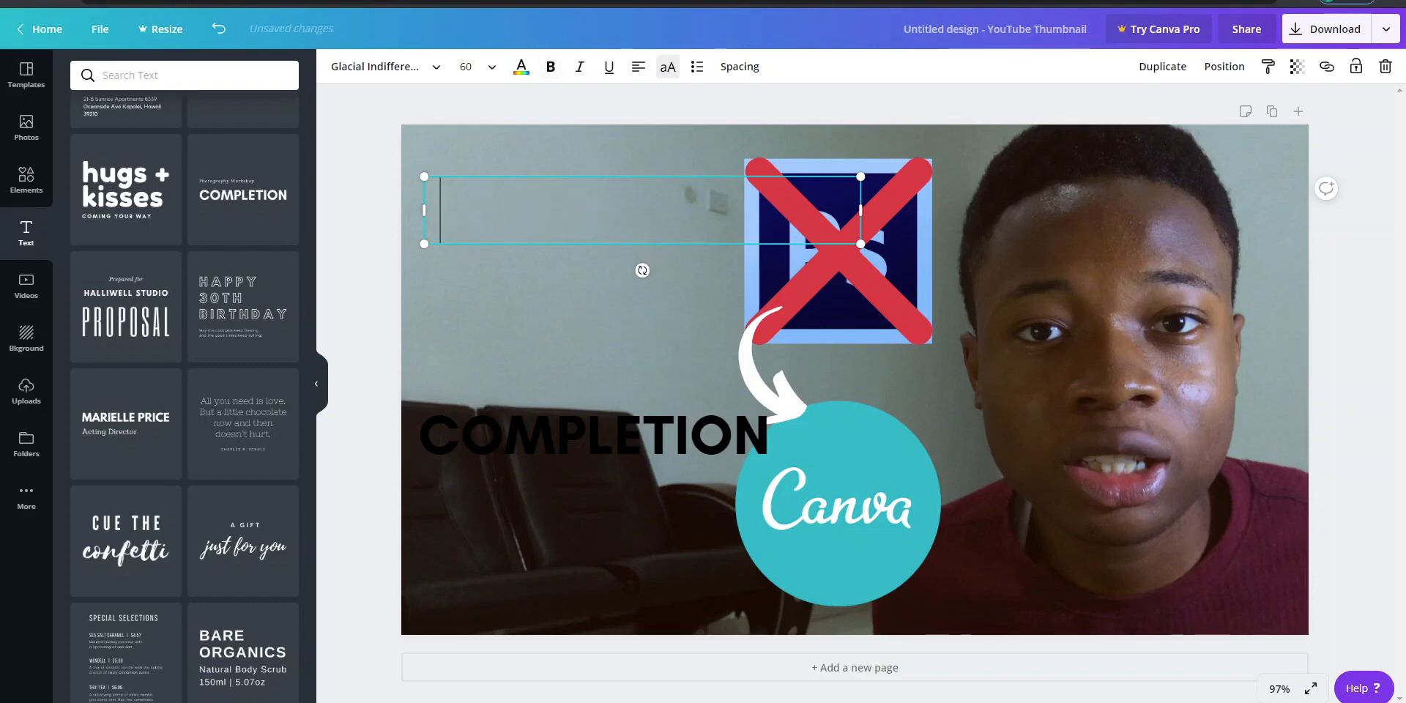
- Enter "HOW TO MAKE SIMPLE & EASY THUMBNAILS FOR YOUR VIDEOS" in the emptied upper text box
type("HOW TO ")
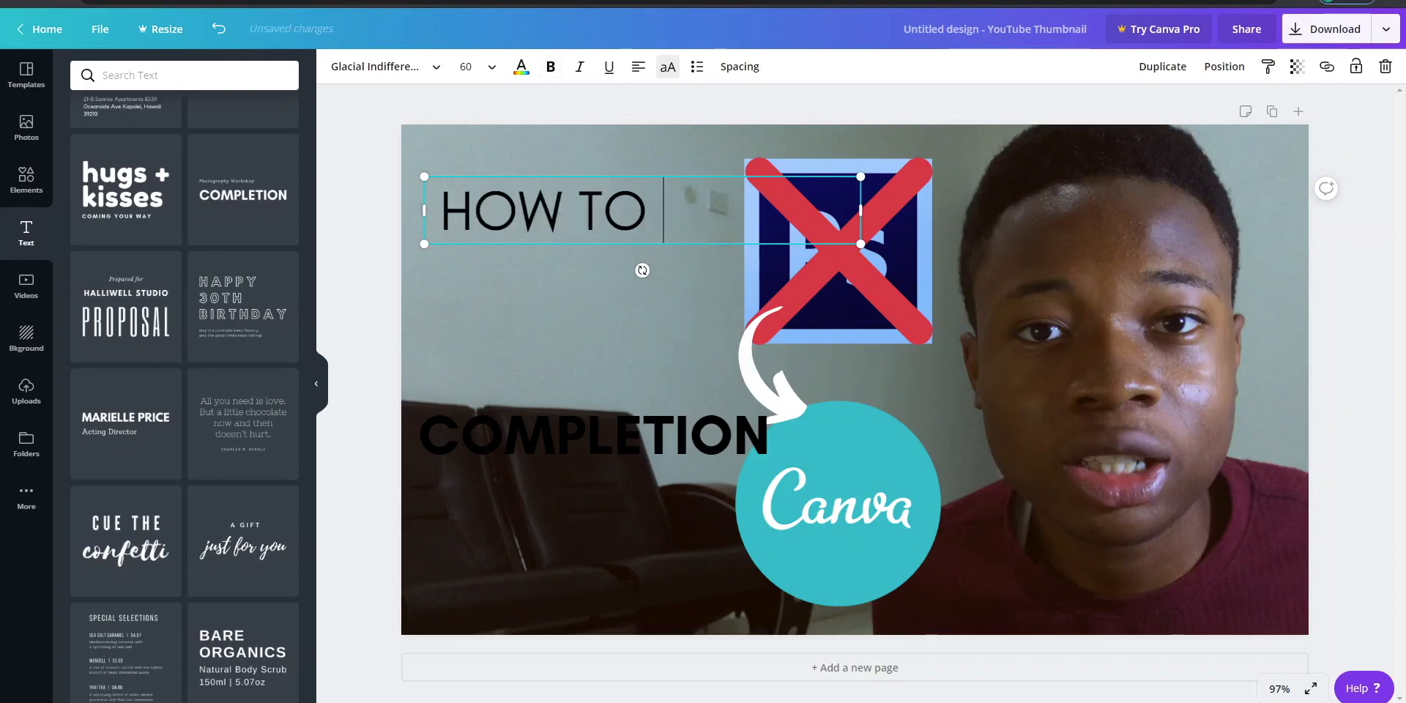
type("MAKE SIMP")
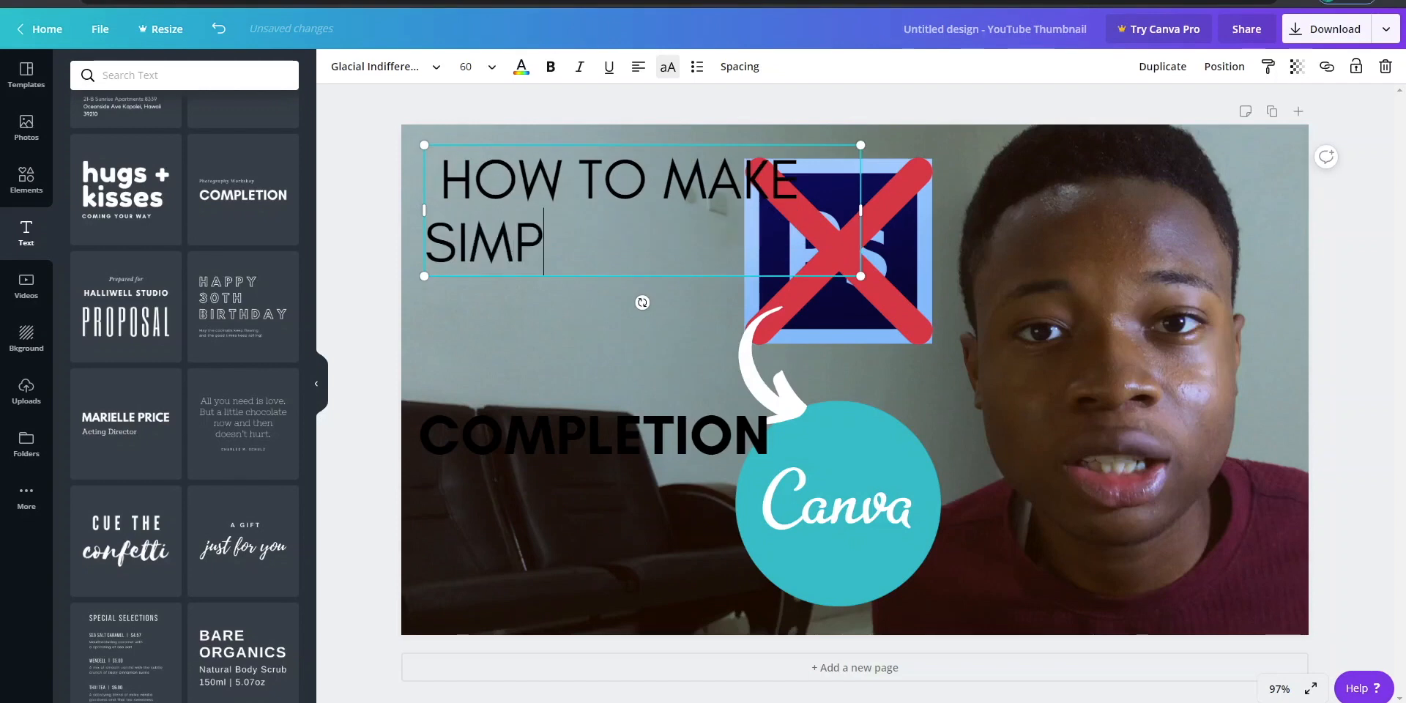
type("LE & E")
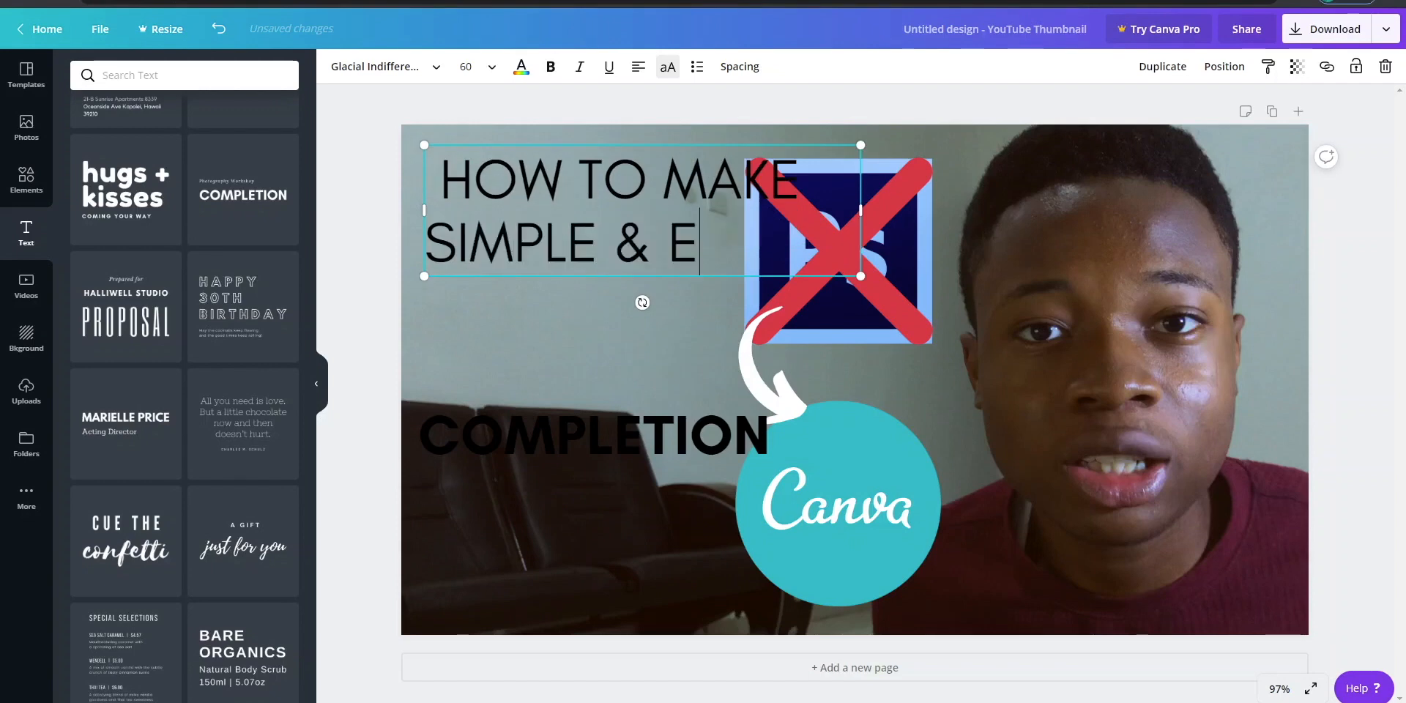
type("ASY THU")
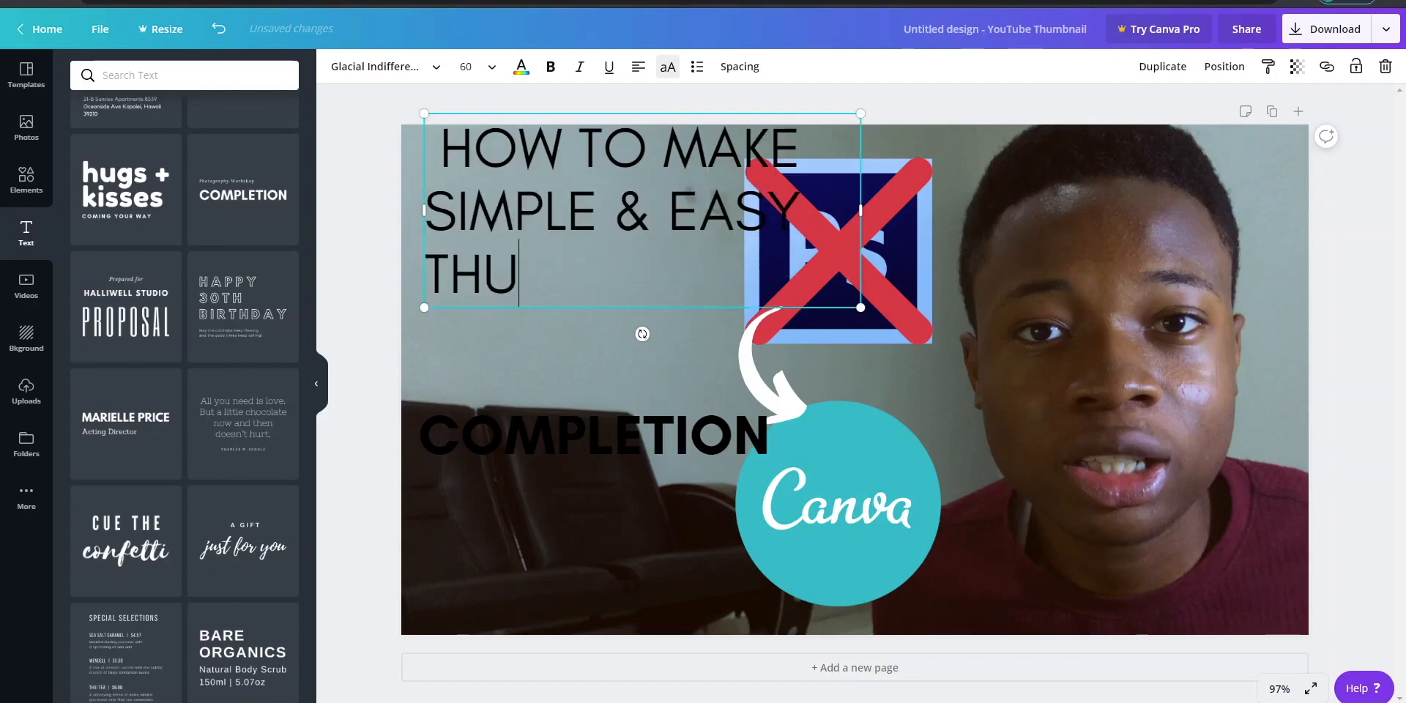
type("MBNAILS")
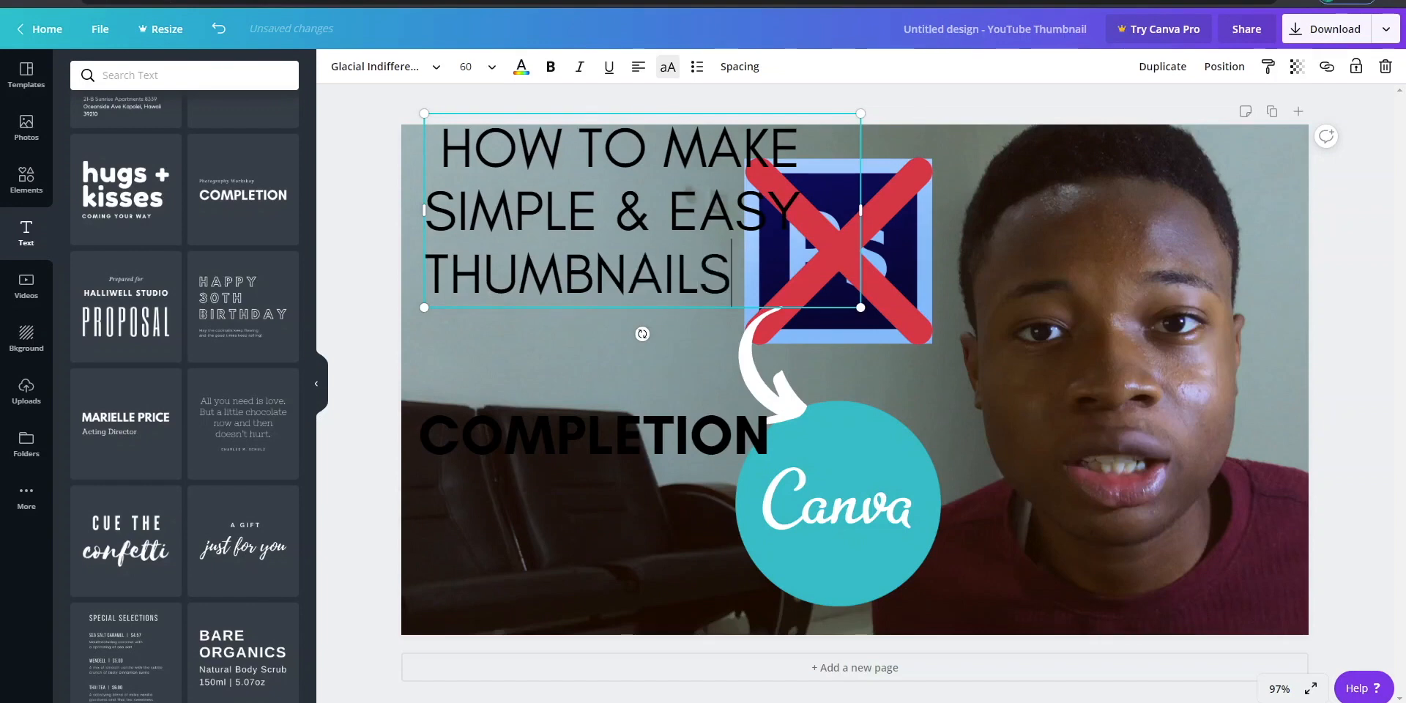
type(" FOR")
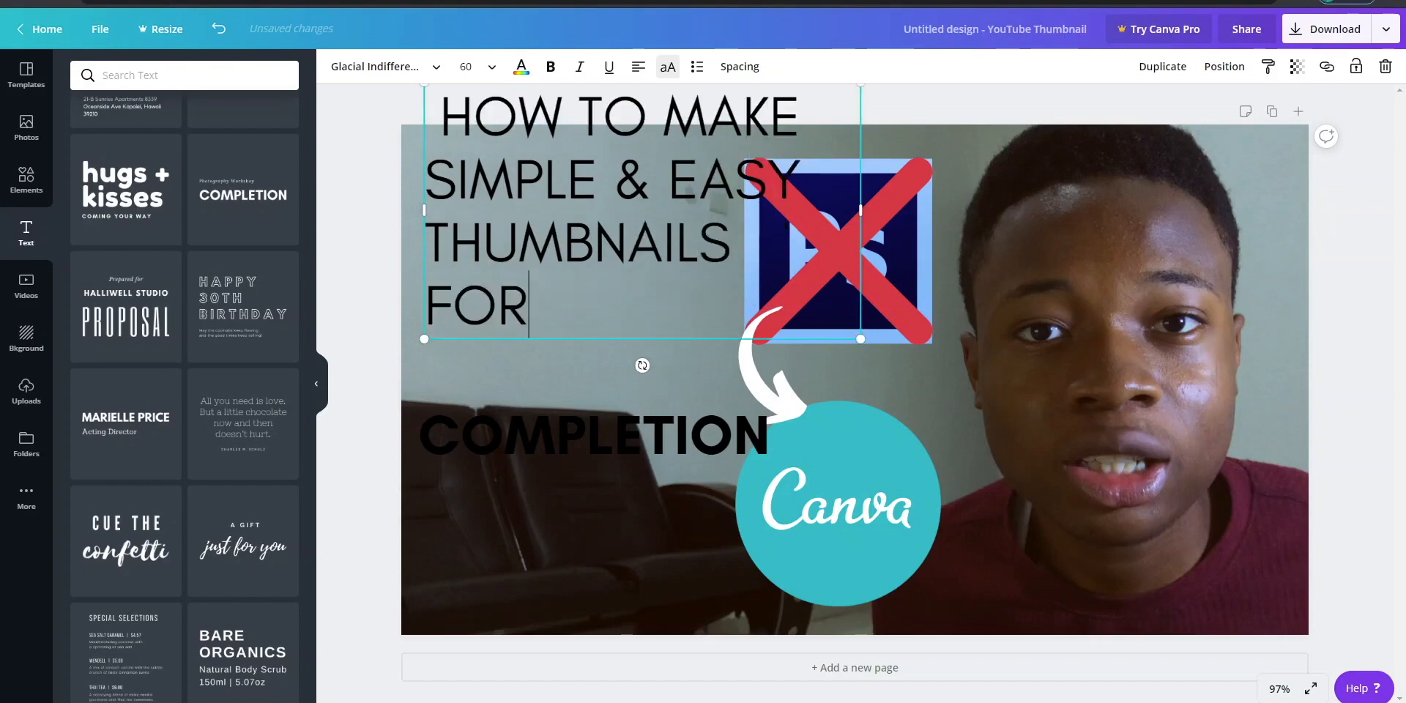
type(" YOUR")
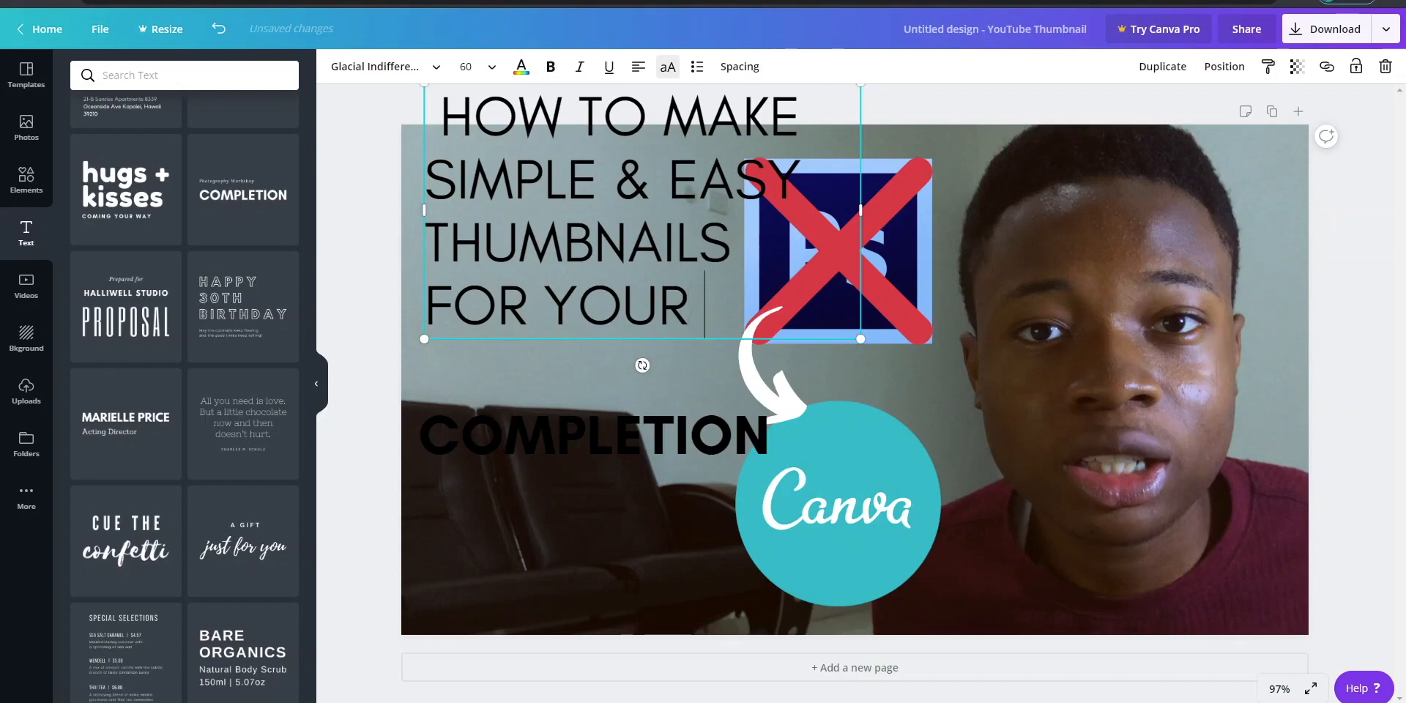
type(" VIDEOS")
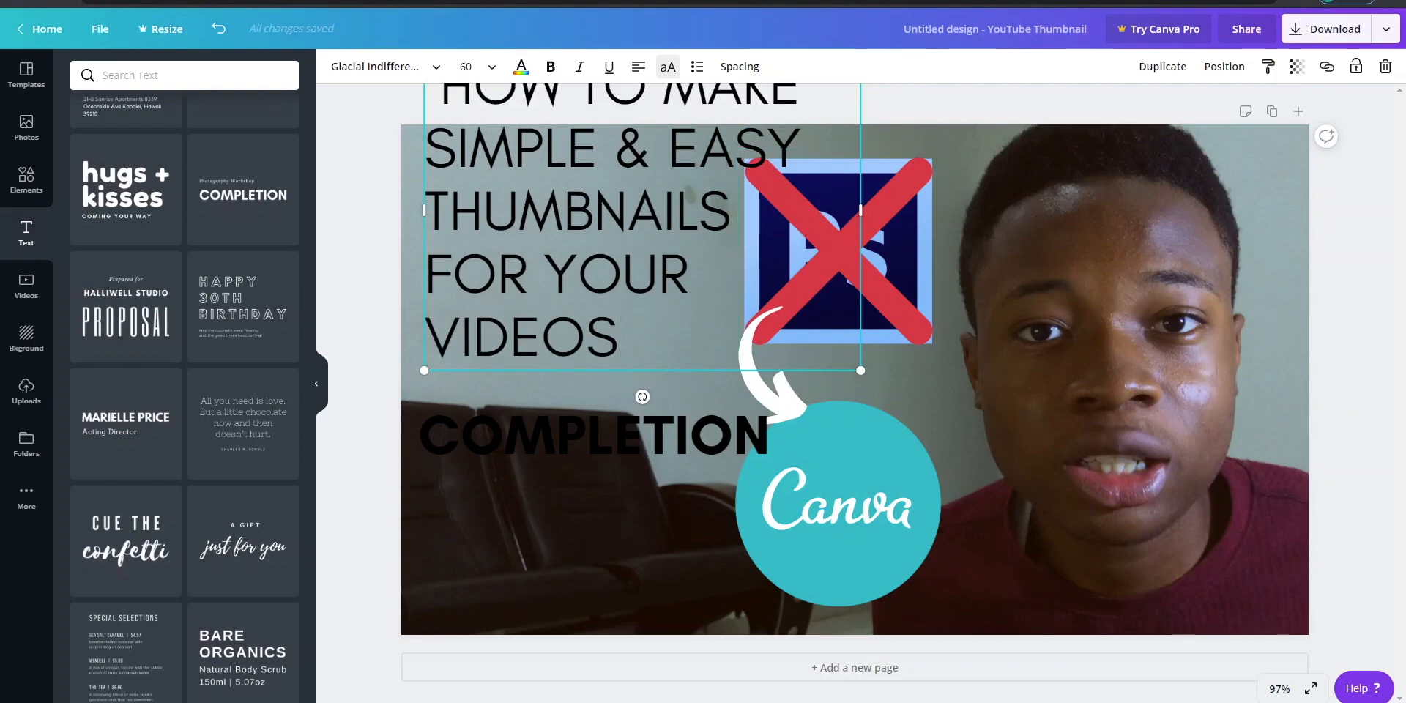
- Make the entire "HOW TO MAKE SIMPLE & EASY THUMBNAILS FOR YOUR VIDEOS" text bold
key("ctrl+a")
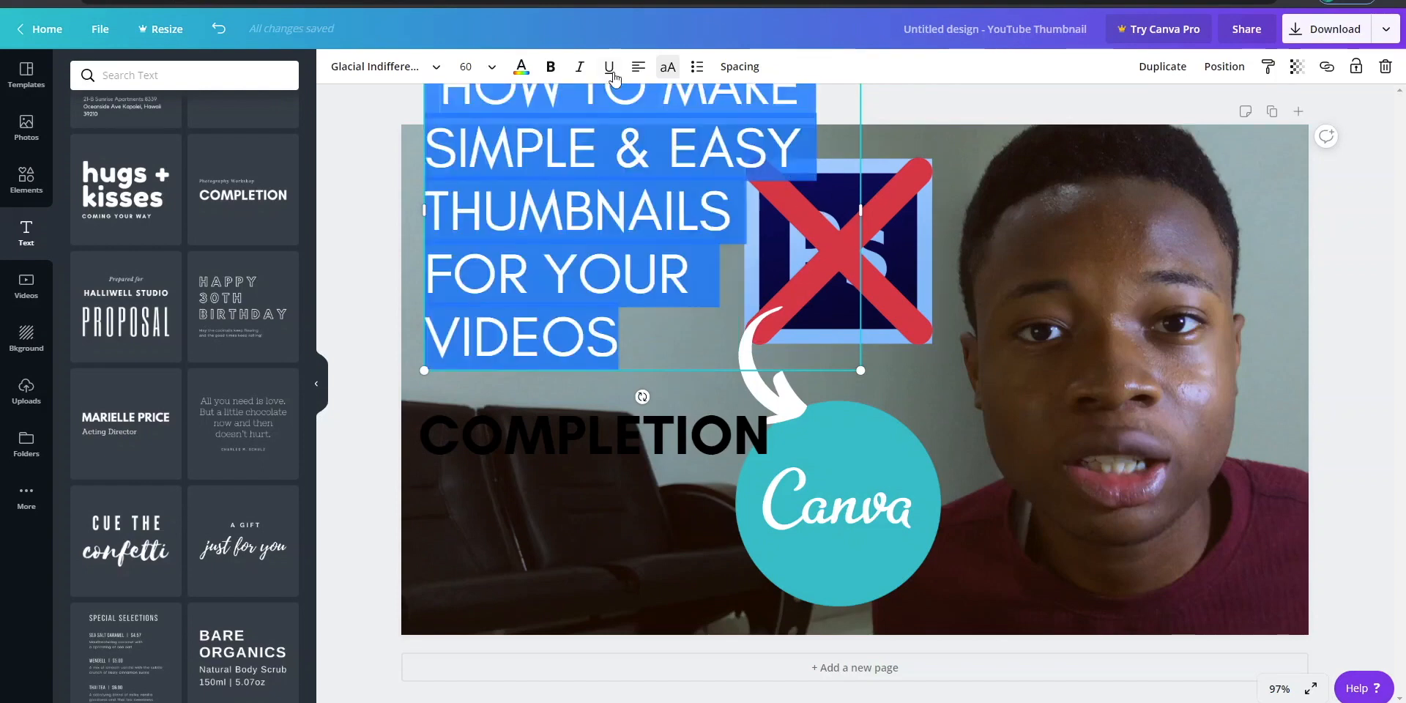
left_click(549, 68)
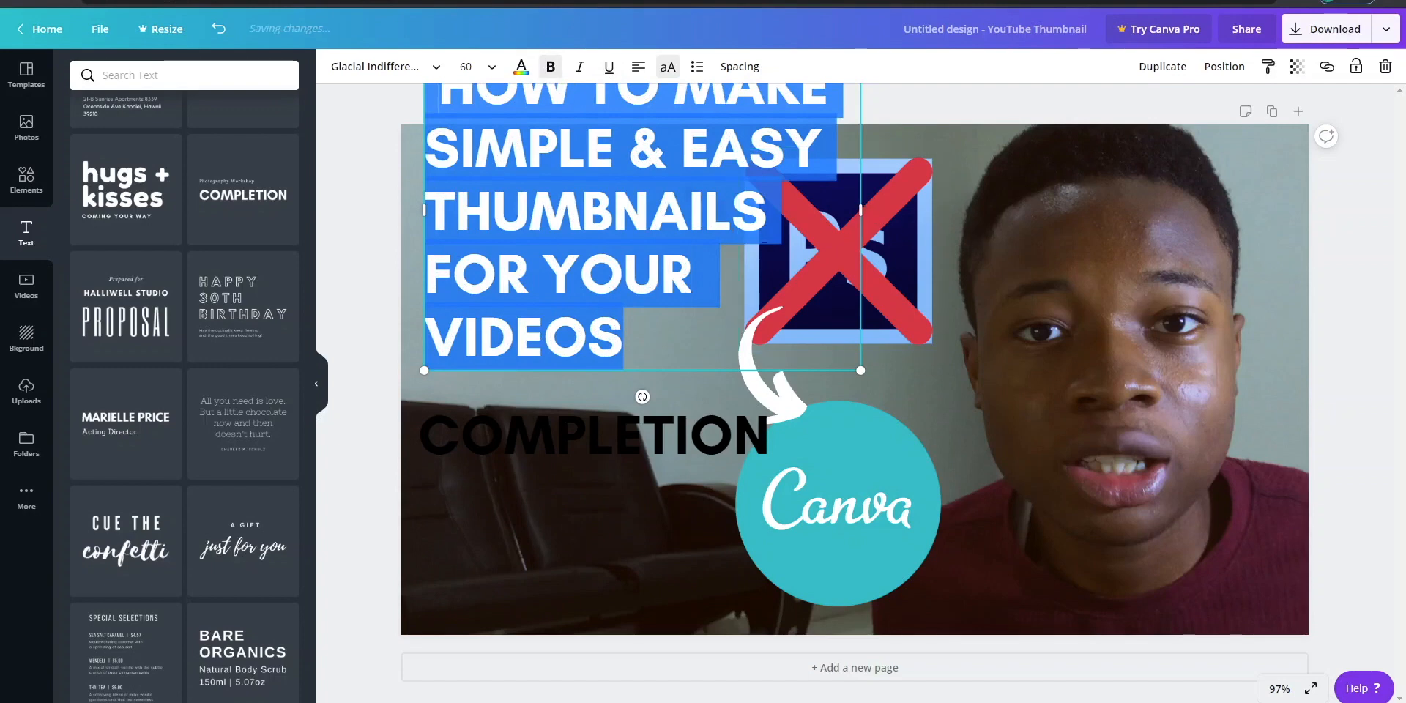
left_click(374, 272)
- Move the bold heading down fully onto the thumbnail and remove the leftover COMPLETION text
left_click_drag(622, 202, 609, 333)
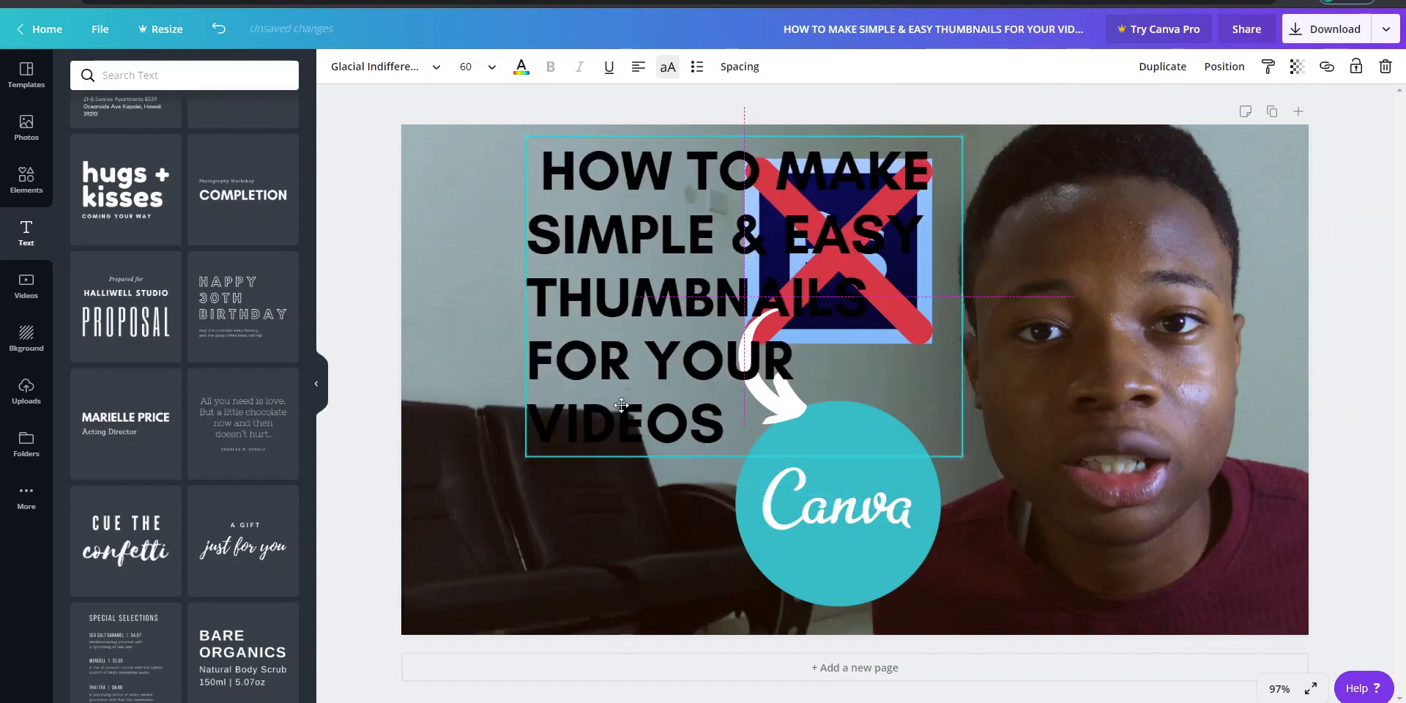
left_click_drag(621, 405, 666, 339)
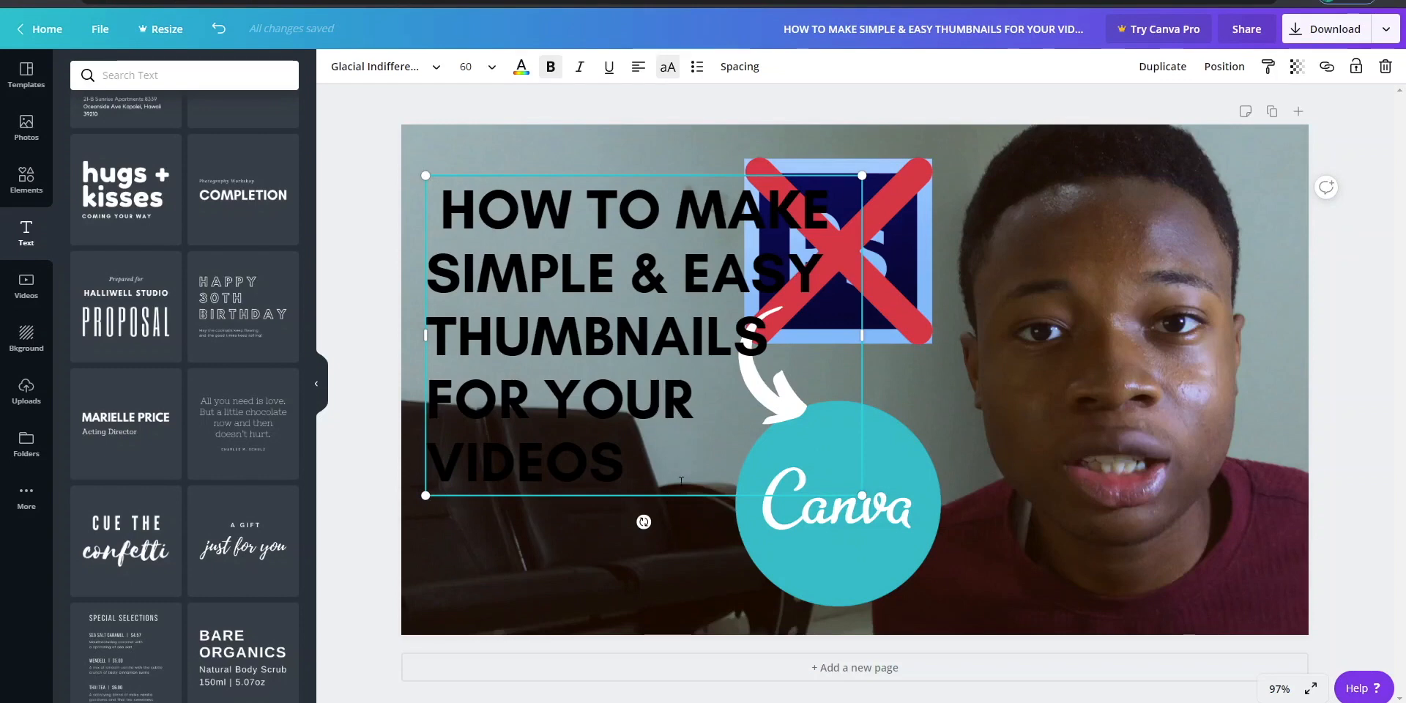
- Replace the entire heading text with "HOW TO MAKE EASY THUMBNAILS"
left_click_drag(714, 463, 455, 141)
key("BackSpace")
type("MAKE THUM")
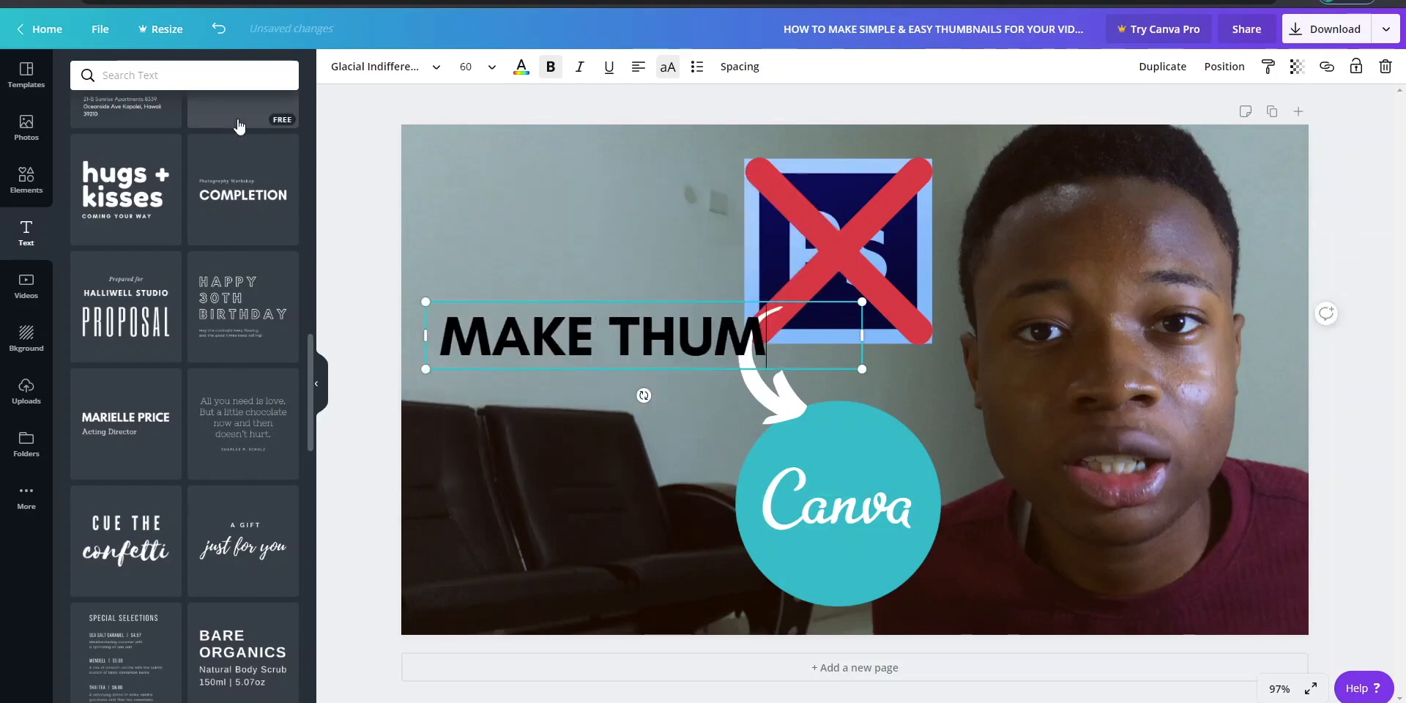
key("BackSpace")
key("BackSpace")
key("BackSpace")
key("BackSpace")
type("EASY")
key("BackSpace")
key("BackSpace")
key("BackSpace")
key("BackSpace")
key("BackSpace")
key("BackSpace")
key("BackSpace")
key("BackSpace")
key("BackSpace")
type("HOW TO MAKE SIM")
key("BackSpace")
key("BackSpace")
key("BackSpace")
type("EASY THUMBNAILS")
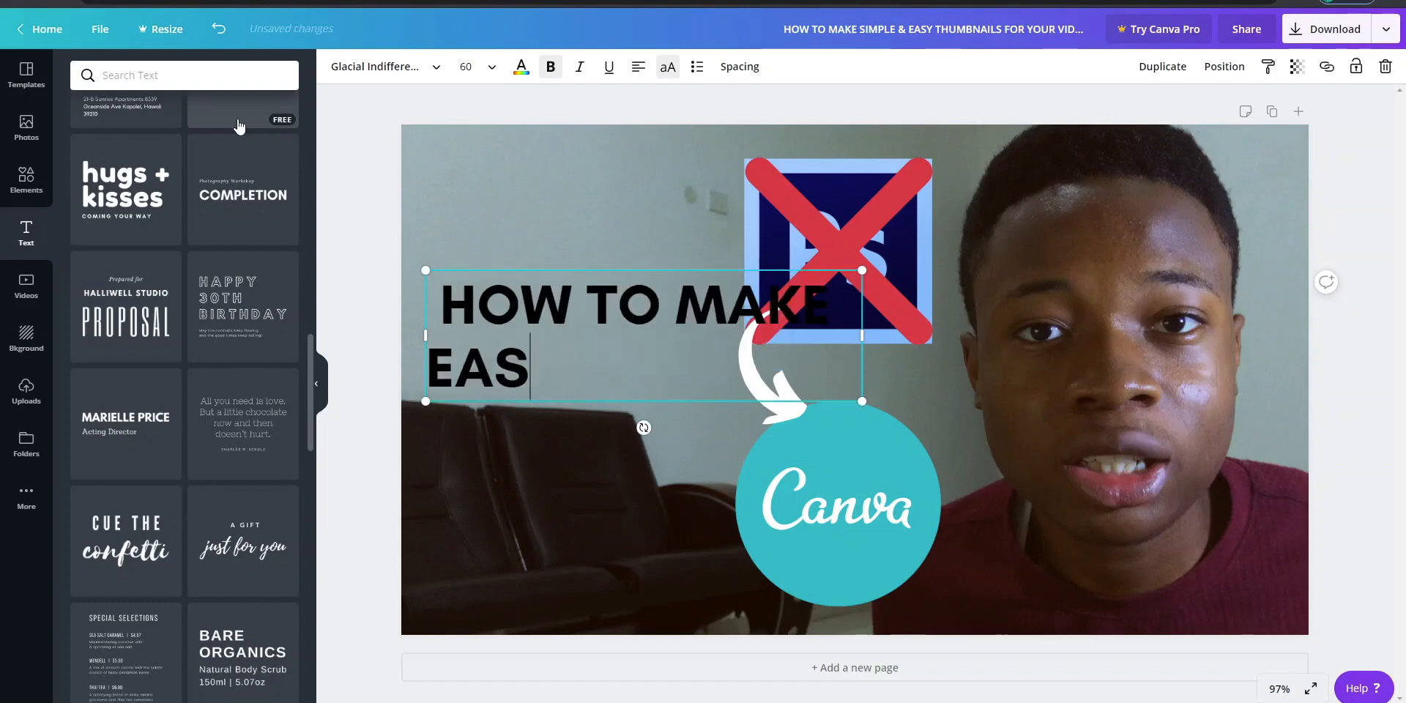
- Break the heading so "MAKE EASY" has its own line, narrow its text box and move it slightly up
left_click(670, 249)
key("Return")
key("Down")
key("BackSpace")
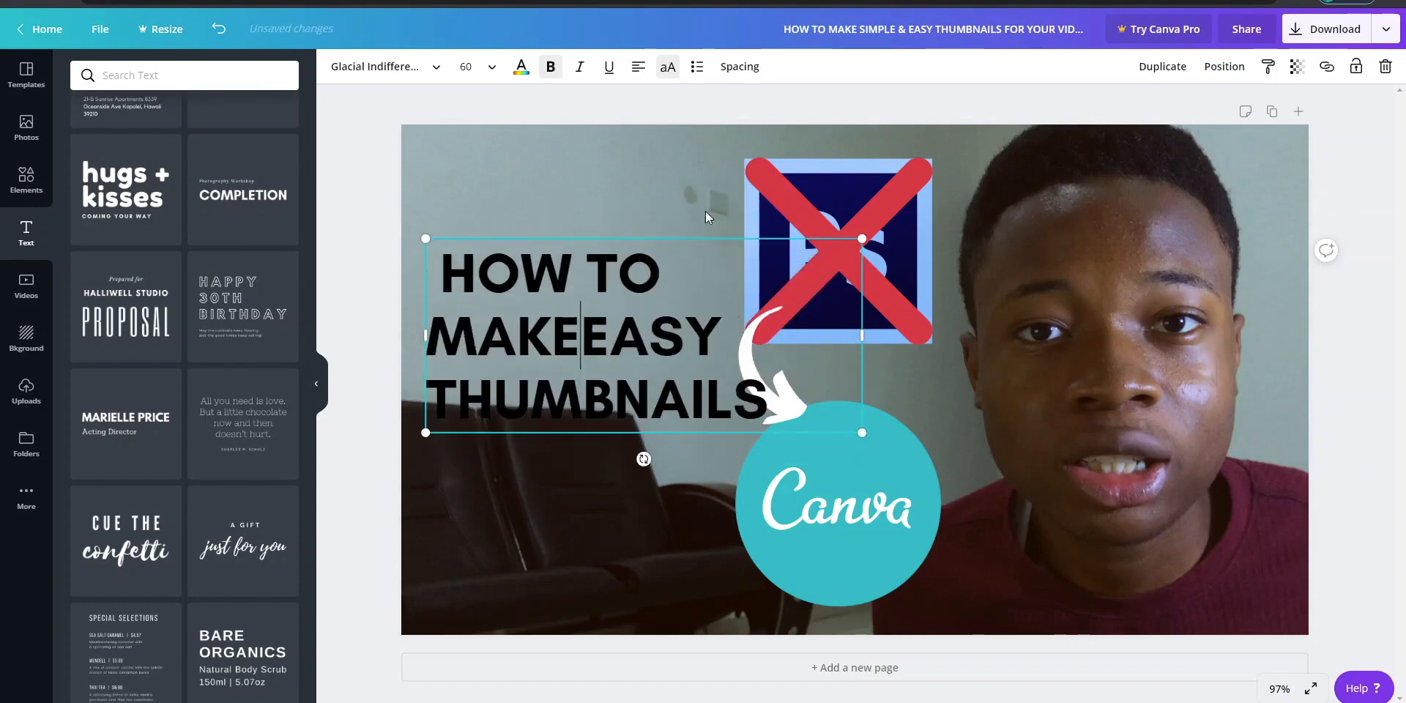
left_click_drag(862, 335, 776, 338)
left_click_drag(603, 295, 612, 271)
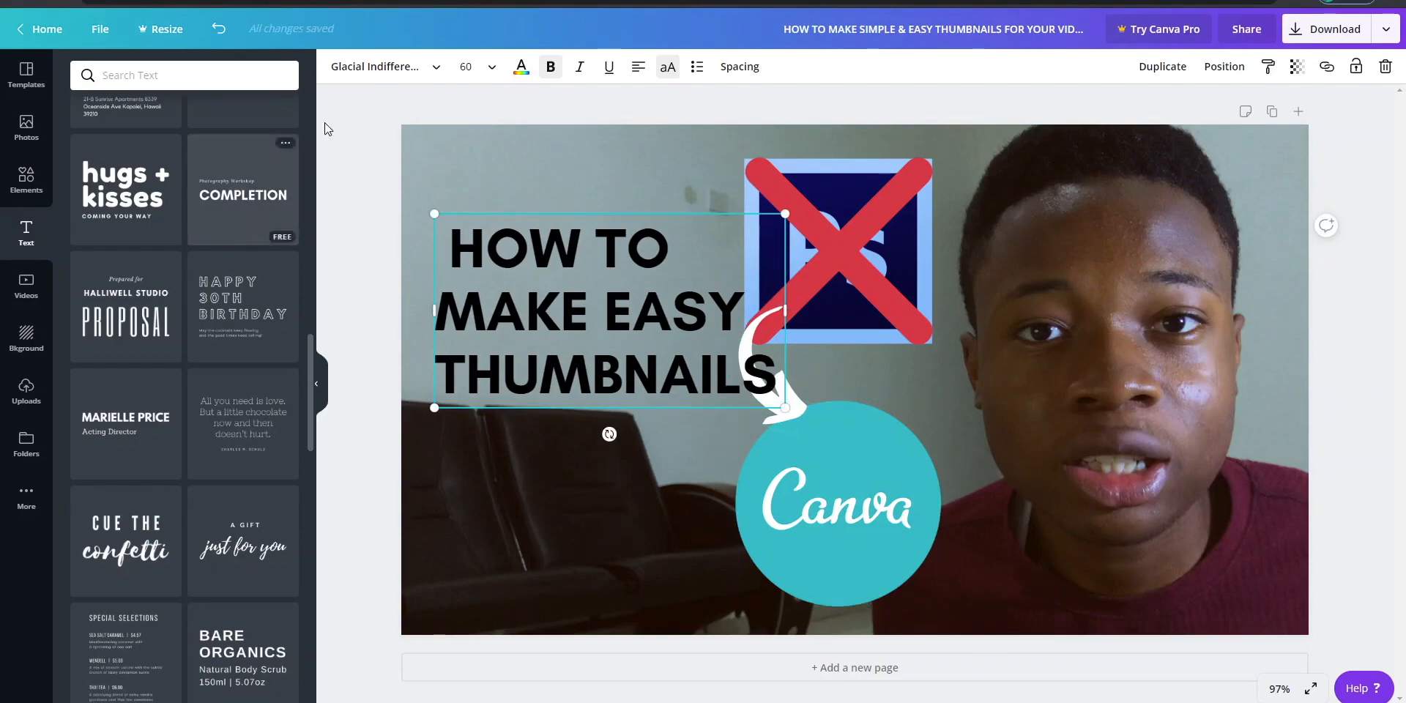
- Color the heading white and move it slightly higher on the thumbnail
left_click(521, 67)
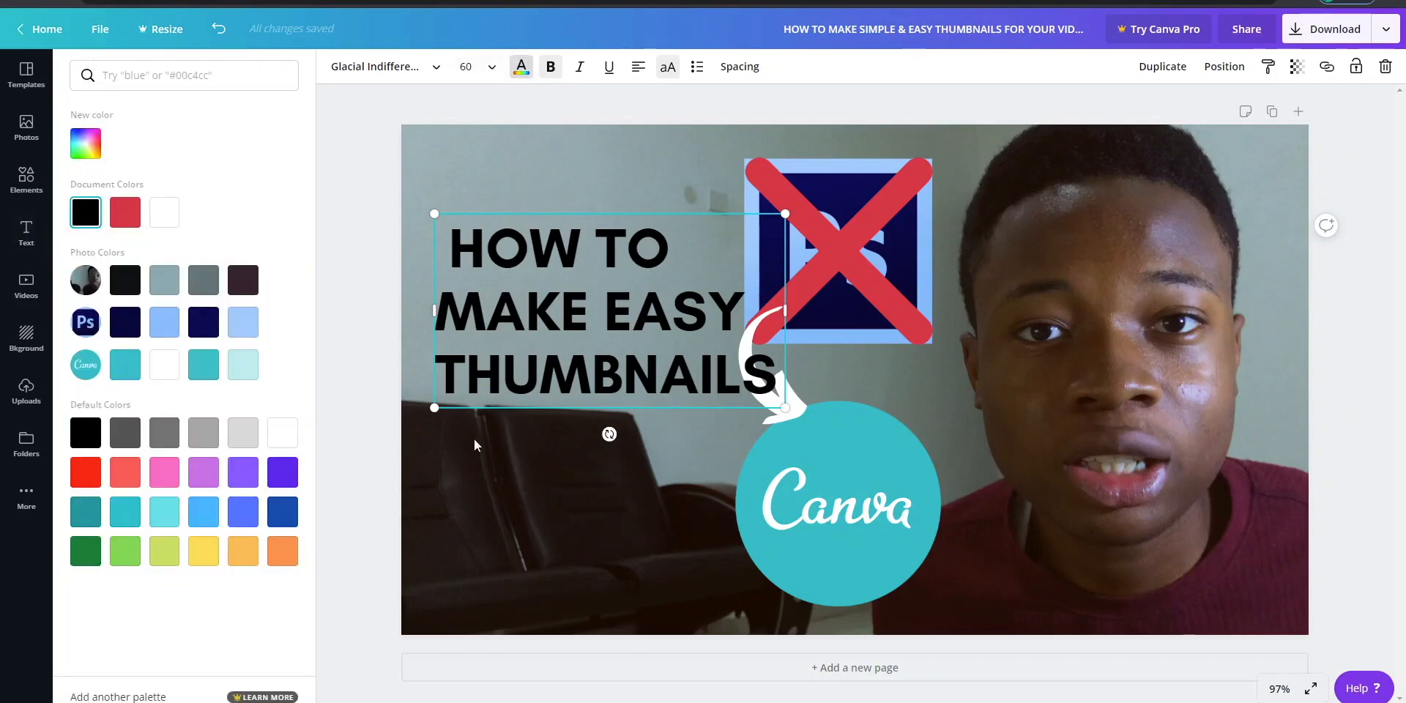
left_click(161, 215)
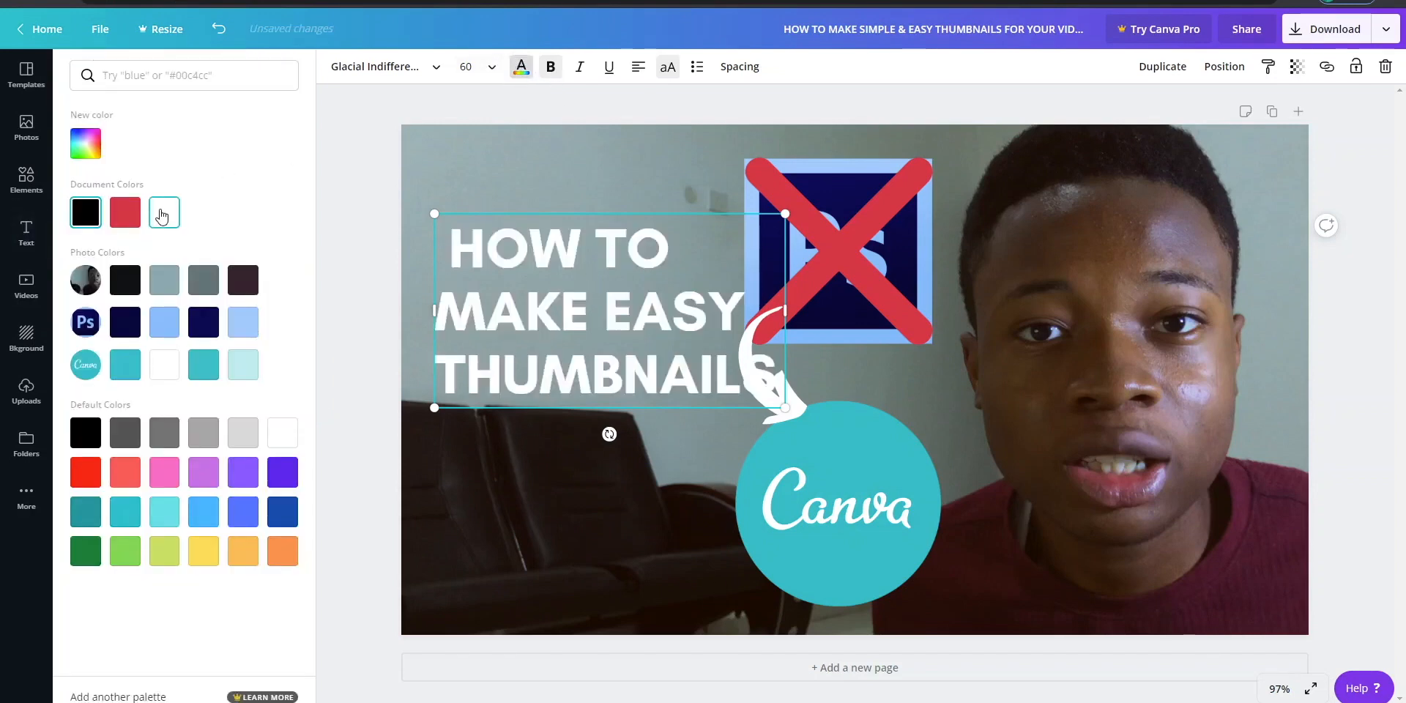
left_click_drag(519, 294, 515, 266)
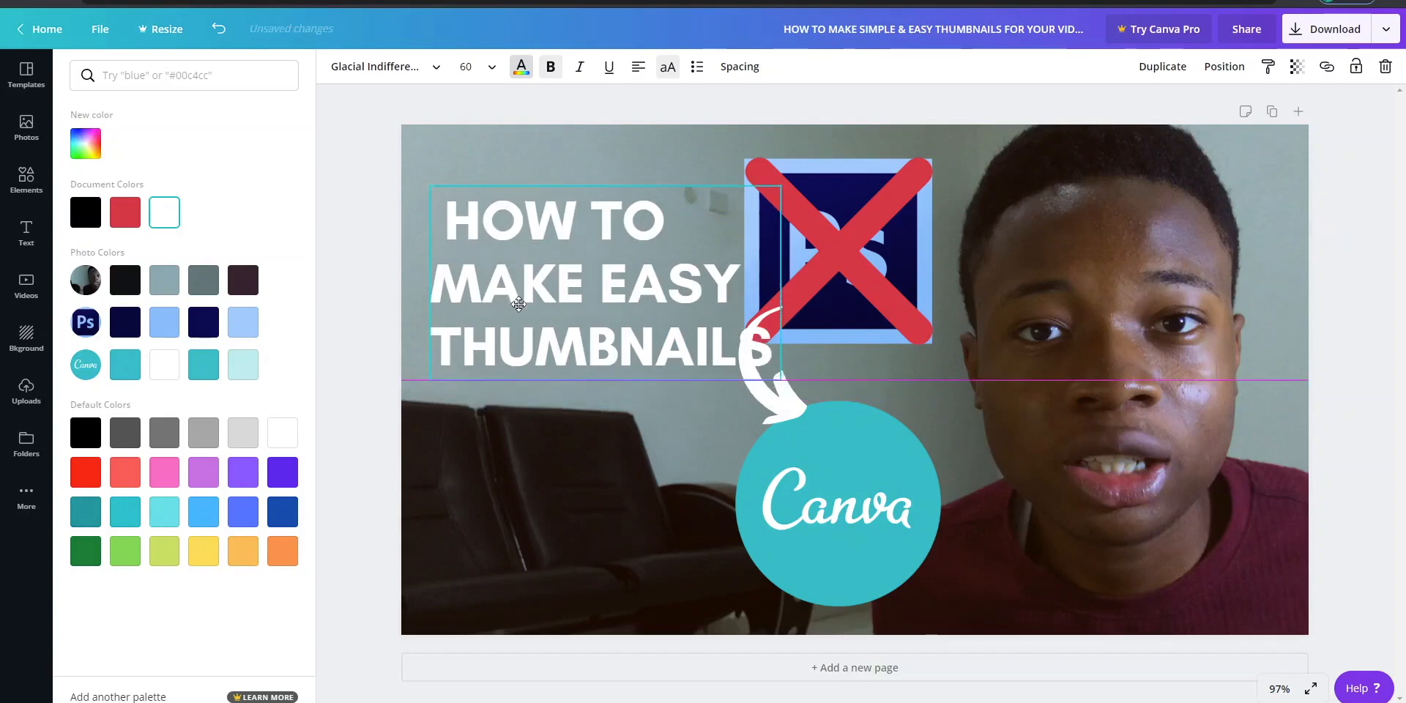
- Scale the heading down to font size 53.8 and move it clear of the Photoshop logo
left_click_drag(780, 381, 744, 359)
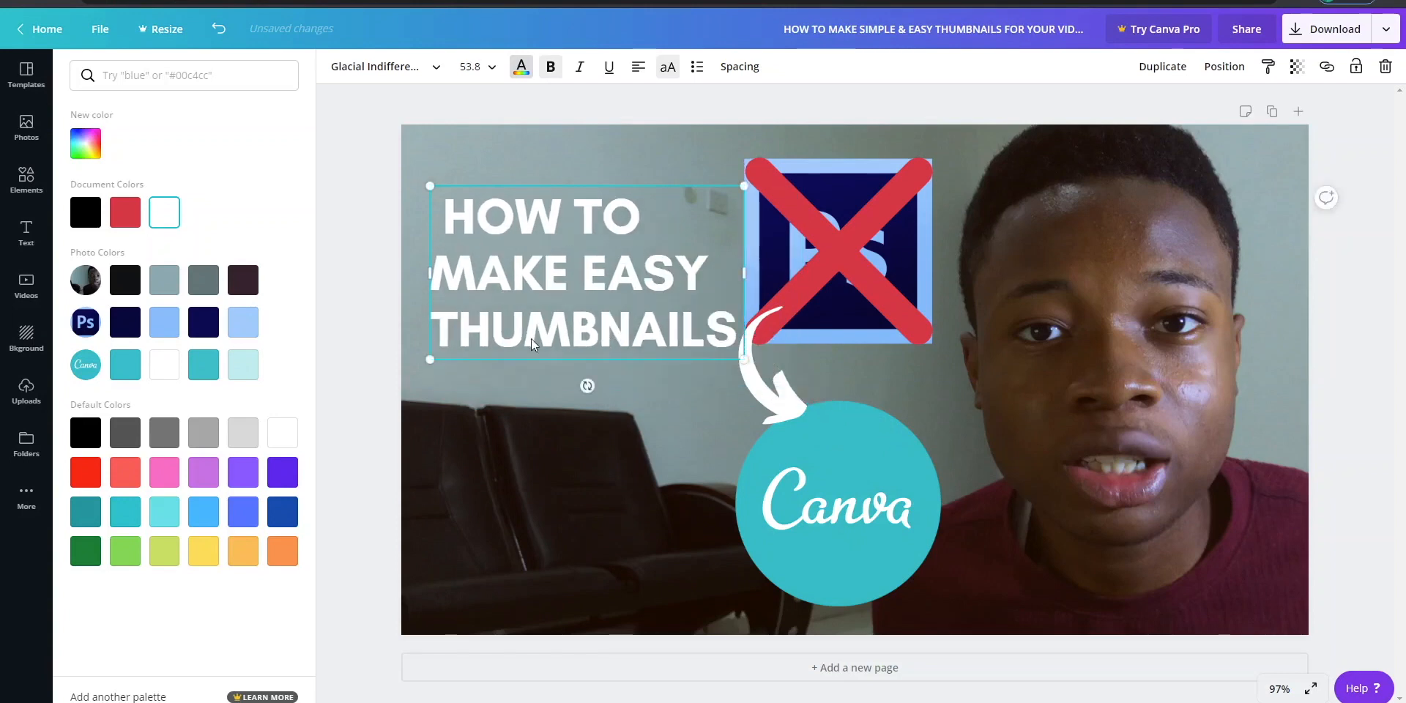
left_click_drag(552, 320, 534, 309)
- Set the entire heading to font size 88 and shorten it to "MAKE EASY THUMBNAILS", centered over four lines
left_click(551, 304)
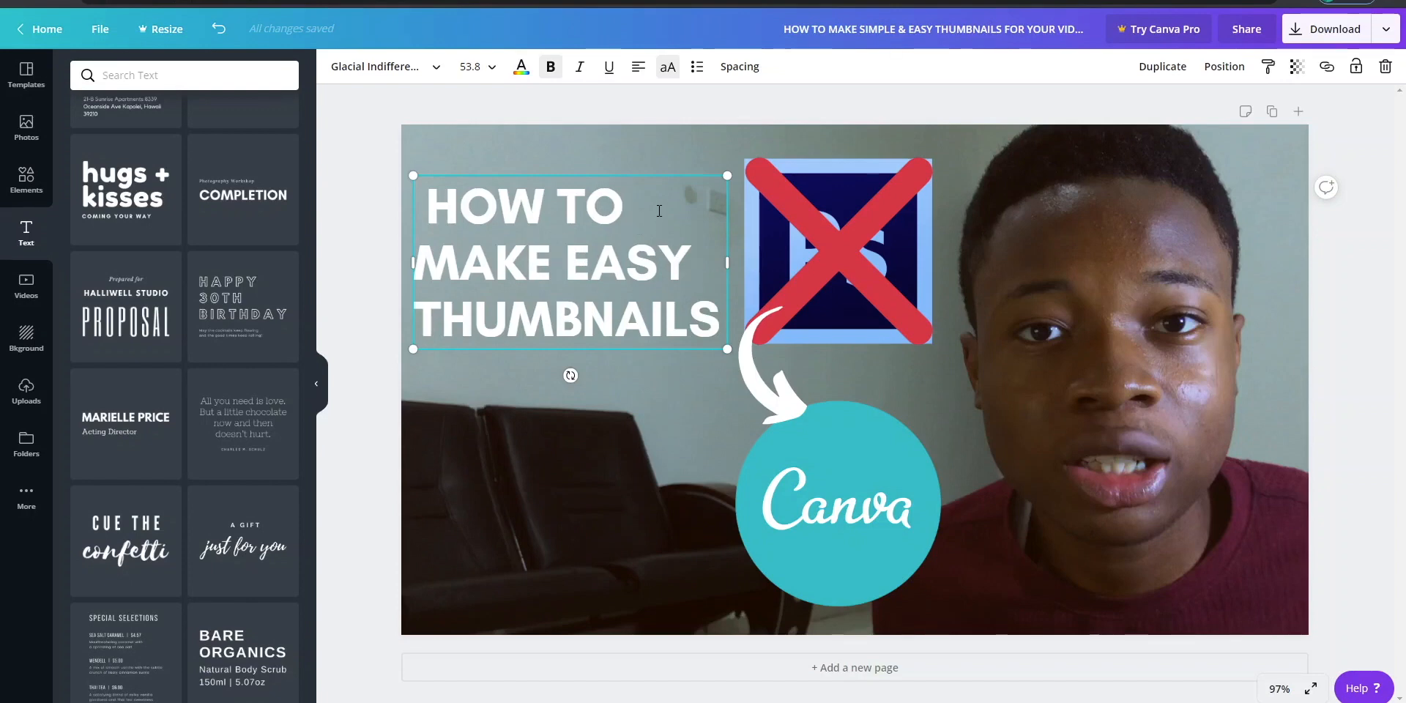
left_click_drag(659, 211, 457, 210)
key("ctrl+a")
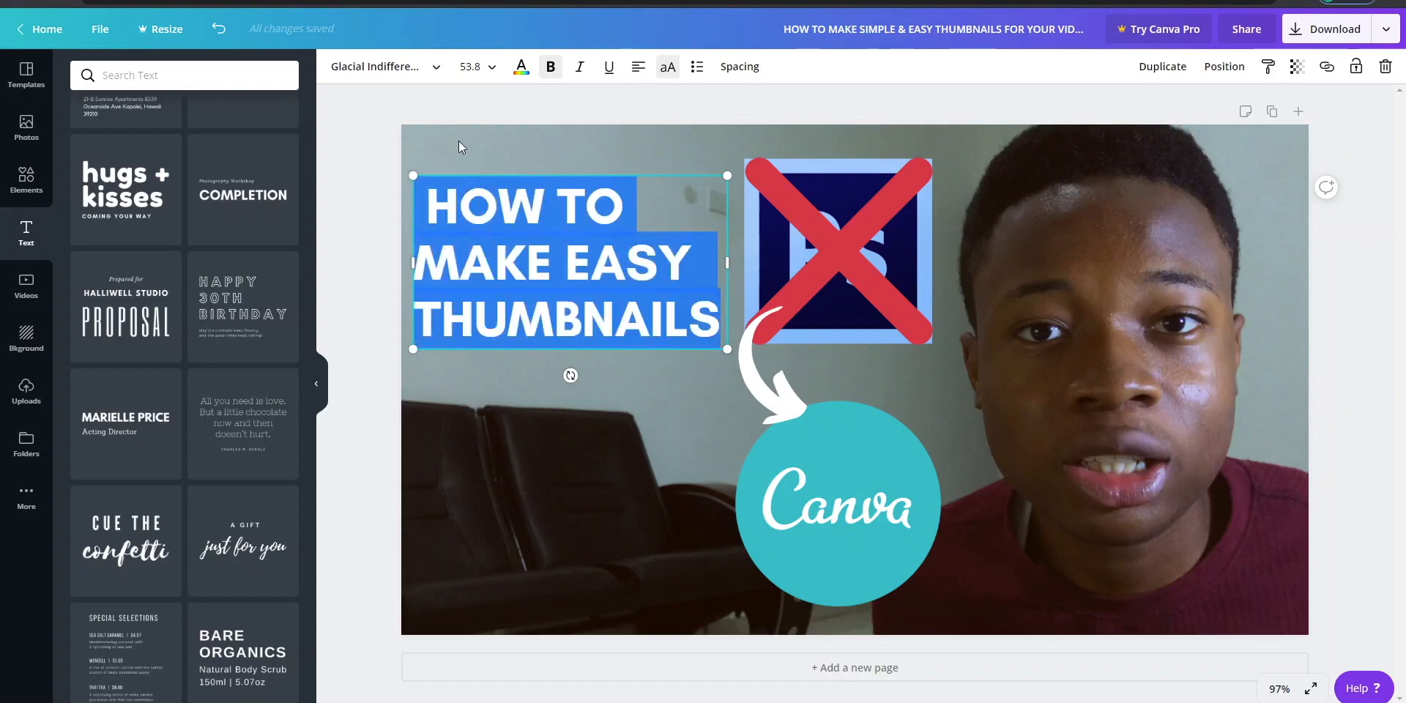
left_click(491, 66)
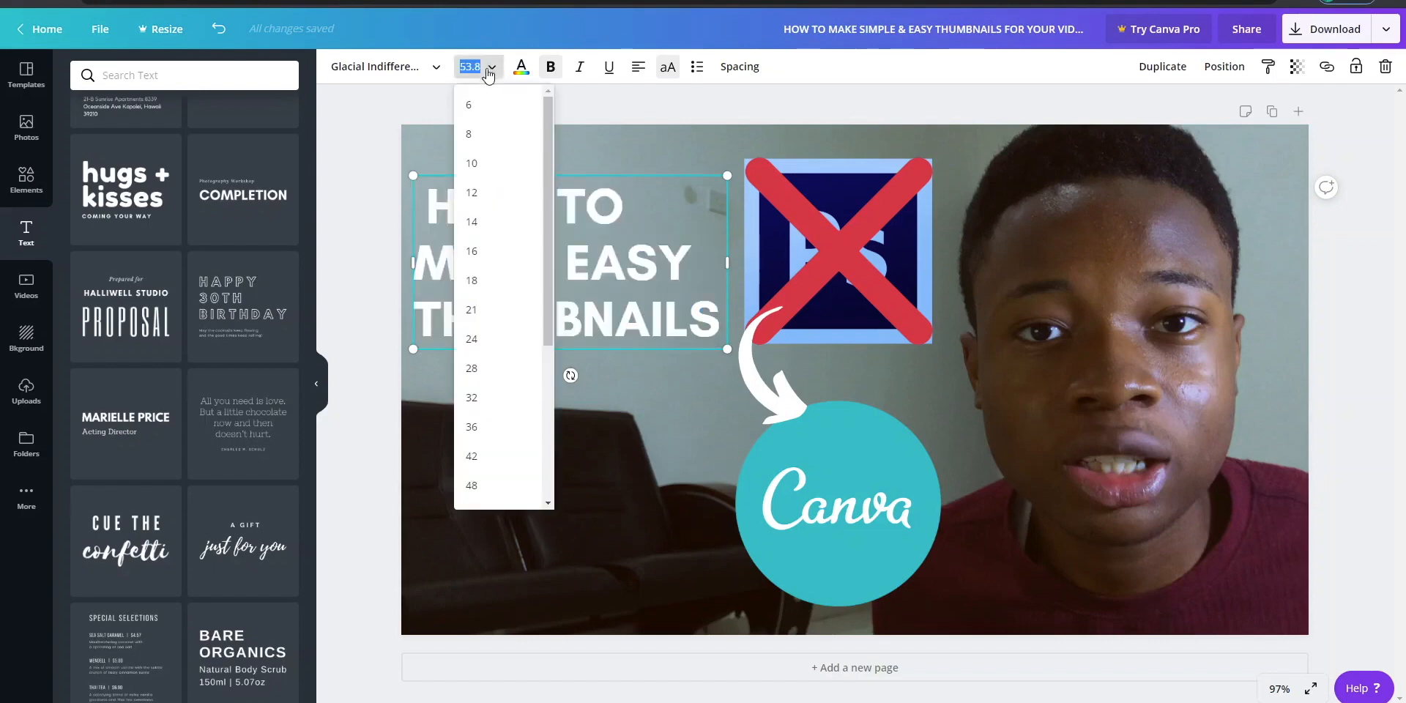
left_click(483, 369)
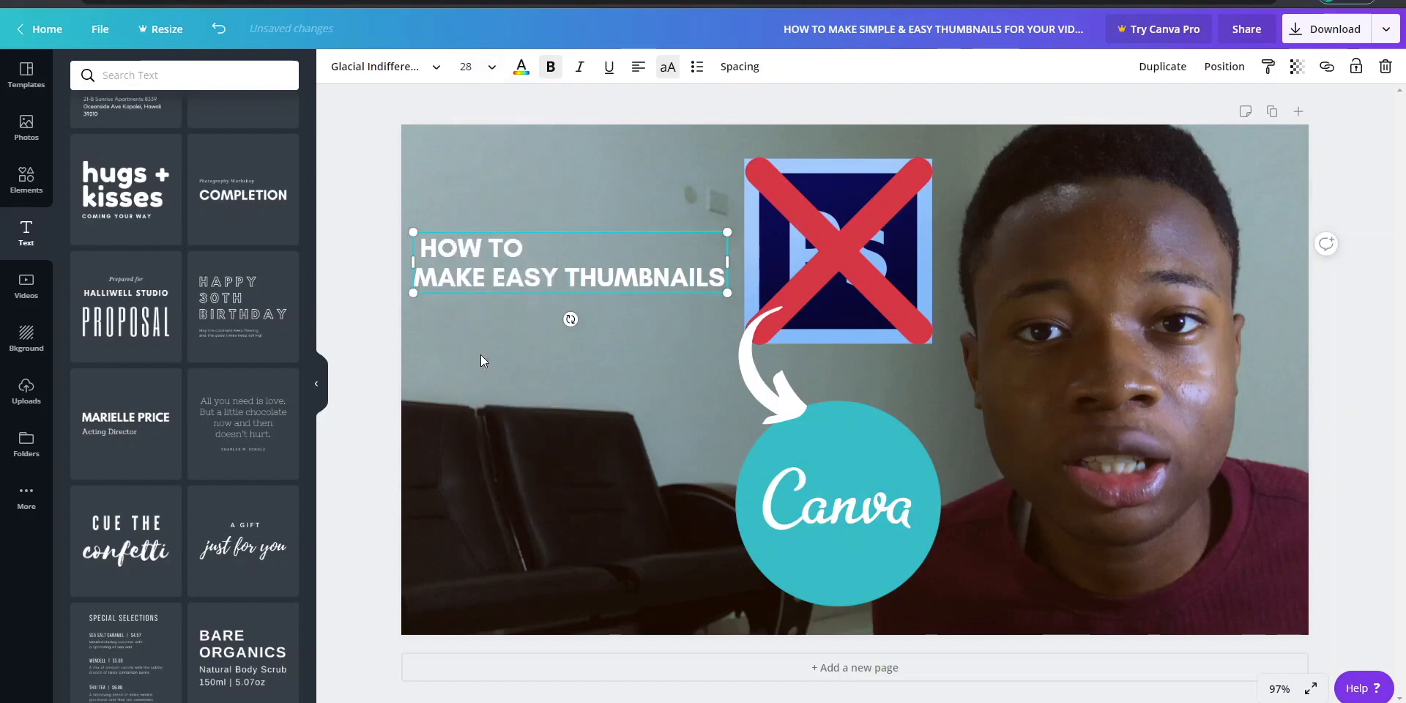
left_click(488, 68)
scroll(518, 330, "down", 5)
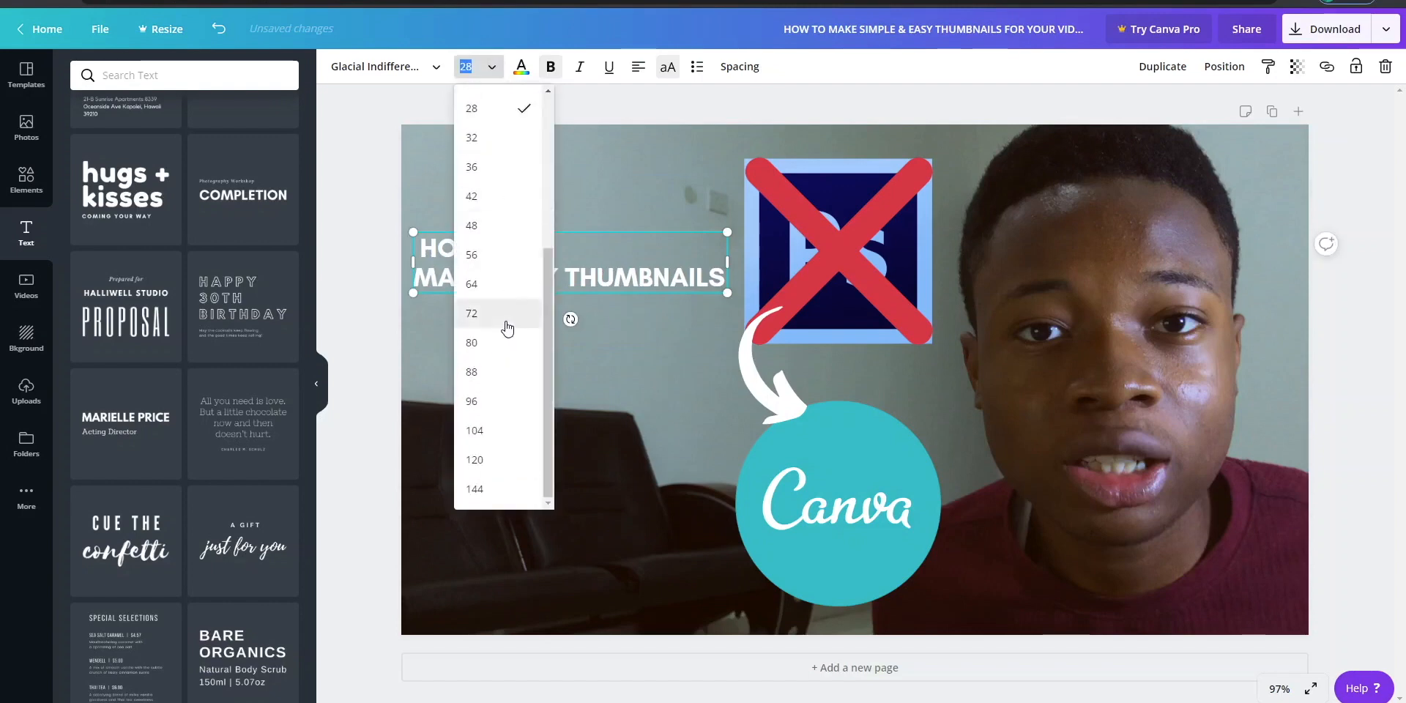
left_click(497, 438)
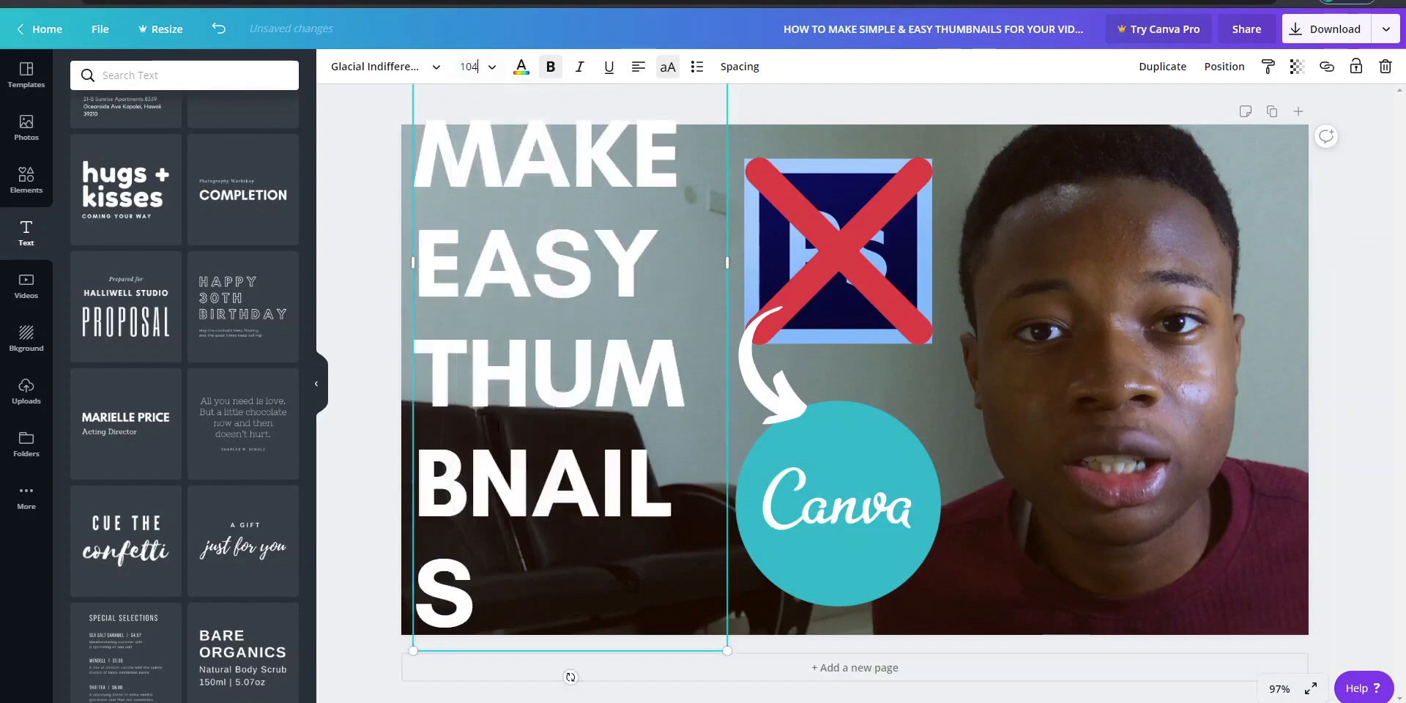
left_click(476, 68)
left_click(490, 383)
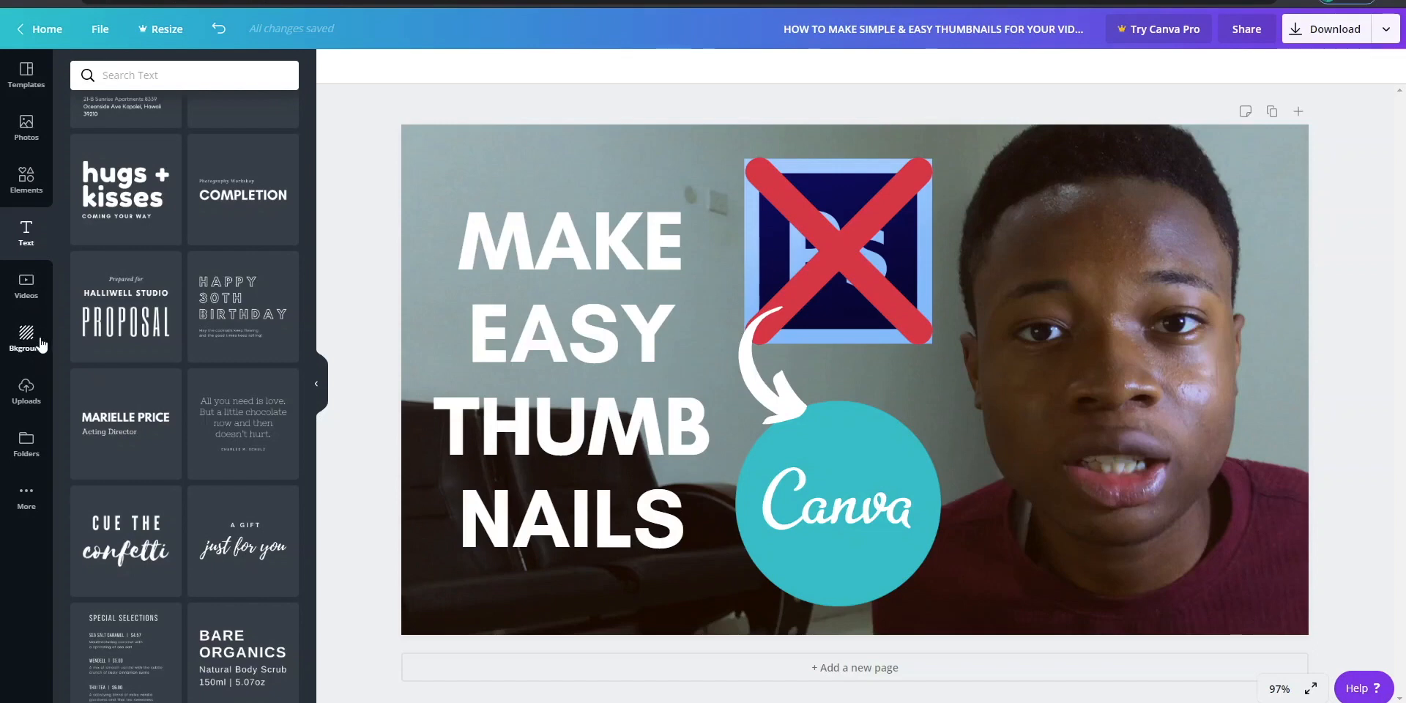
- Add a square shape, place it behind the heading and narrow it to the heading's width
left_click(26, 180)
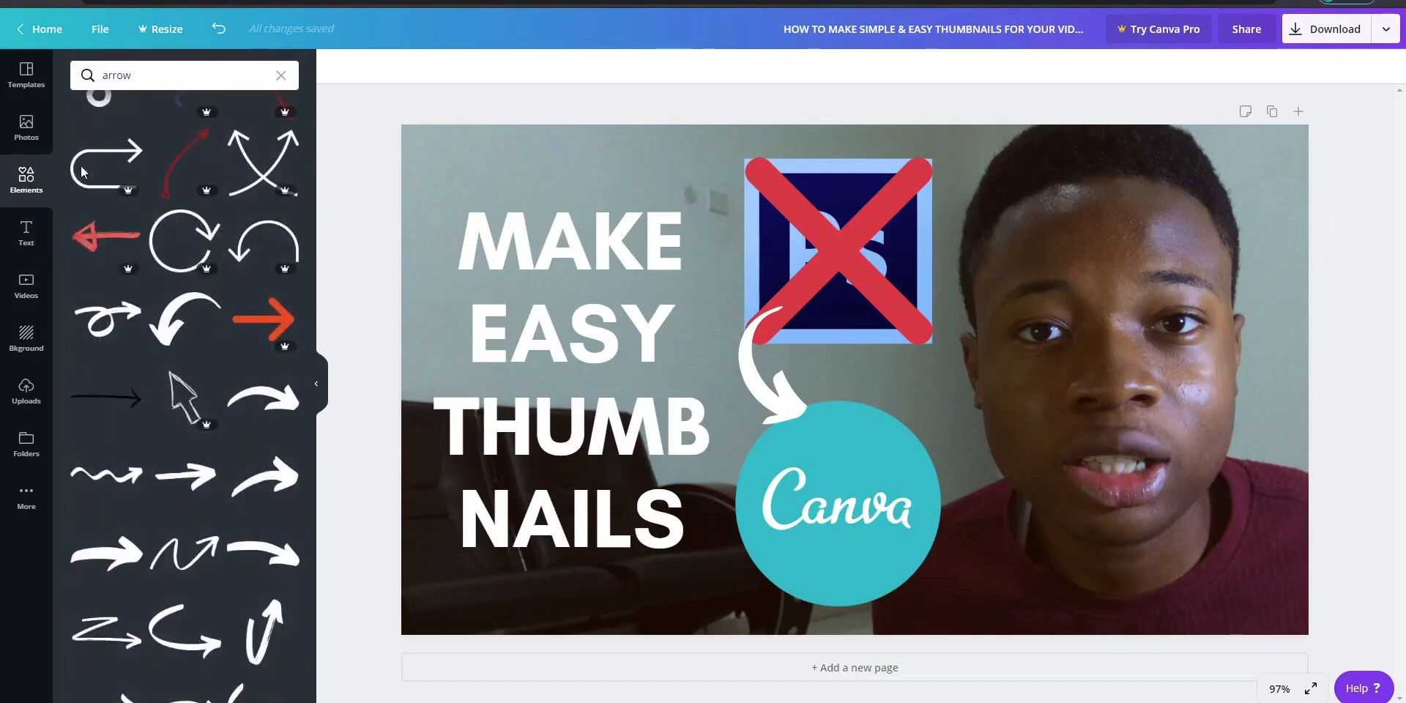
left_click(281, 74)
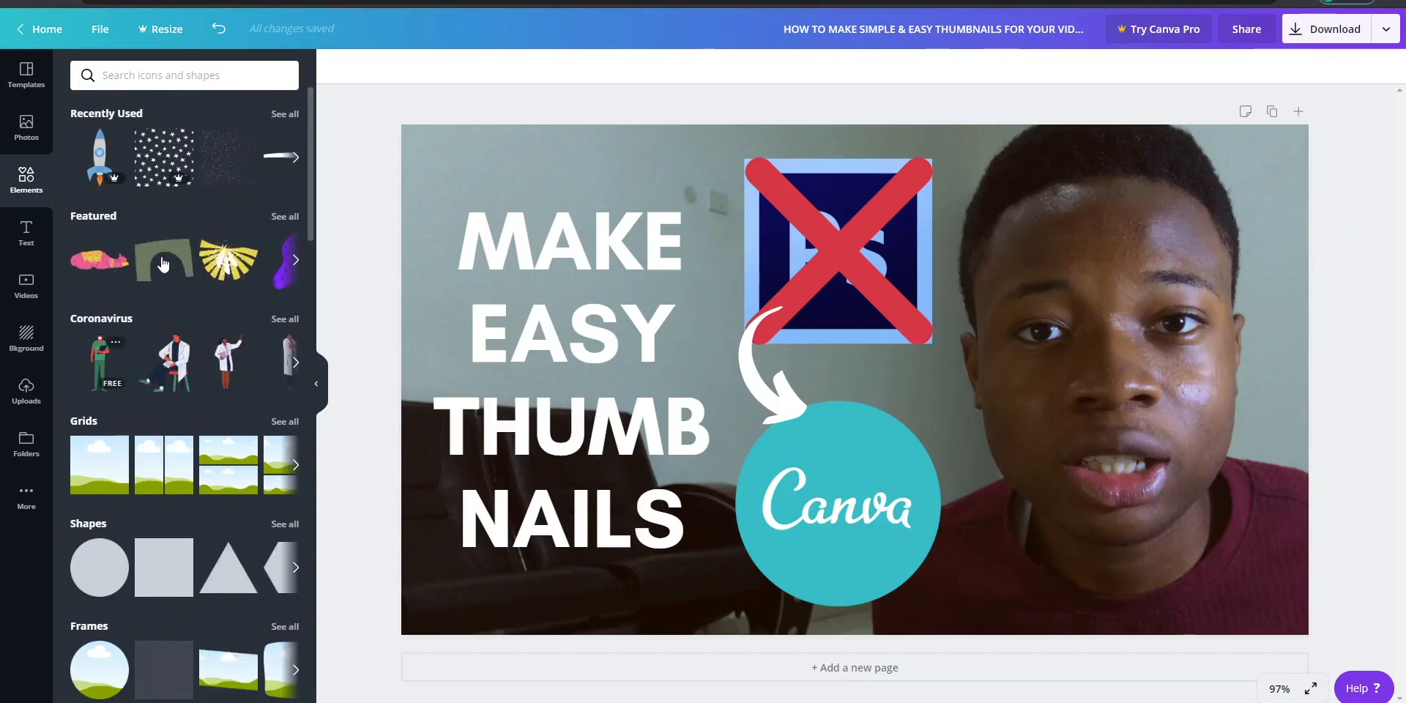
left_click(159, 573)
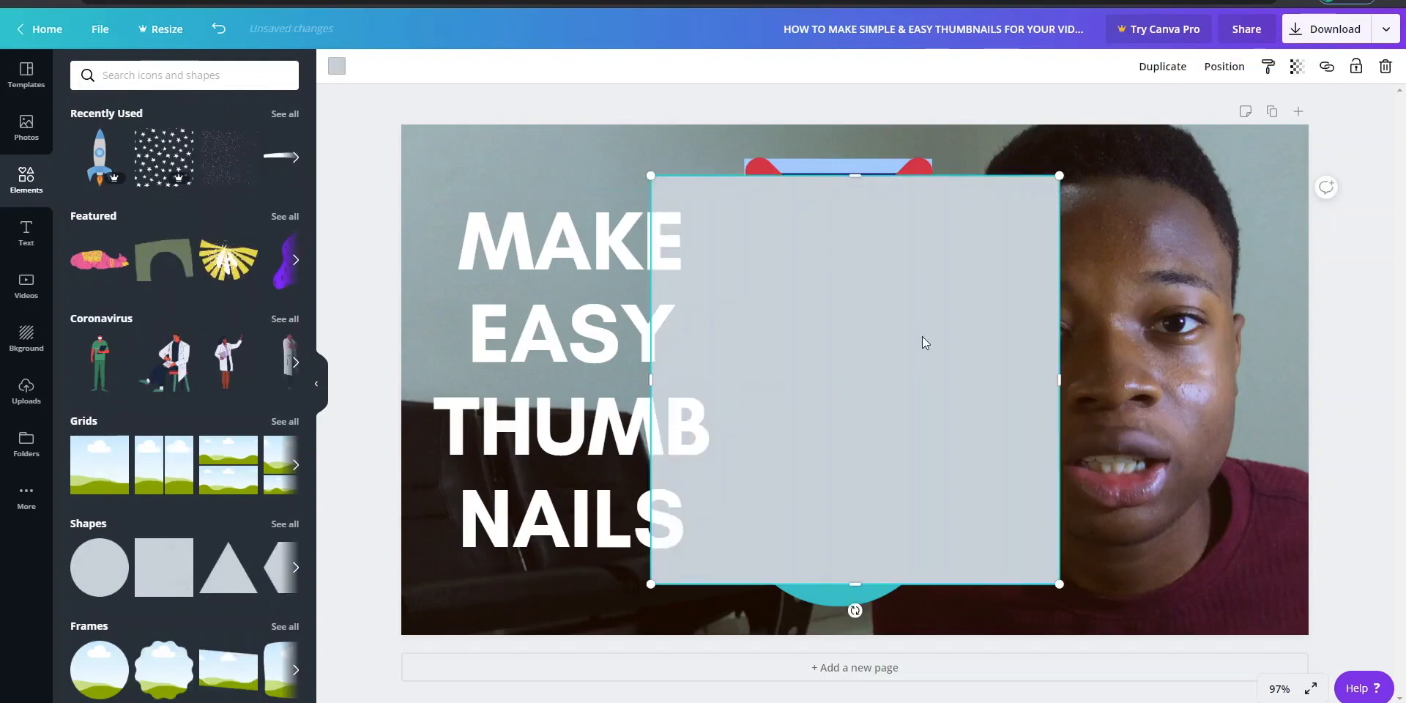
left_click_drag(919, 339, 698, 341)
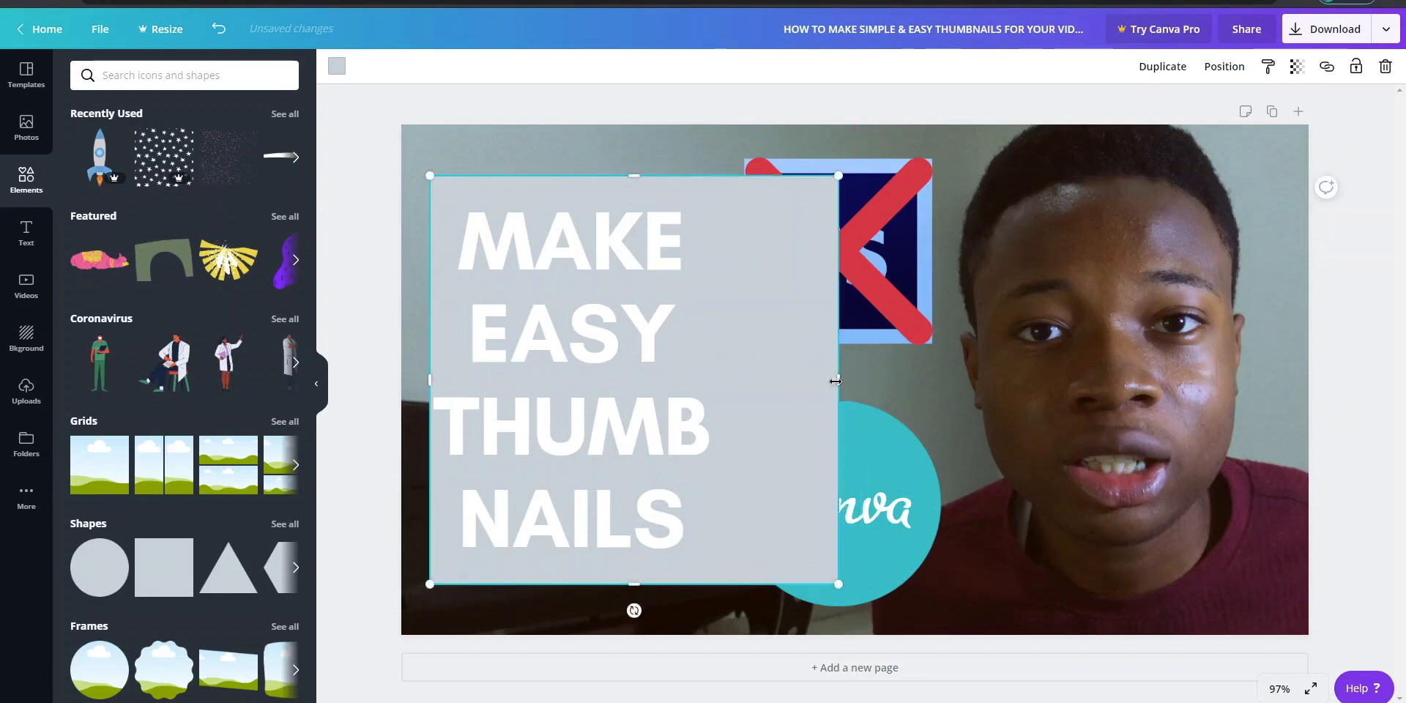
left_click_drag(835, 381, 720, 378)
- Fill the rectangle behind the heading with red #ff1616 and open its custom color
left_click(336, 66)
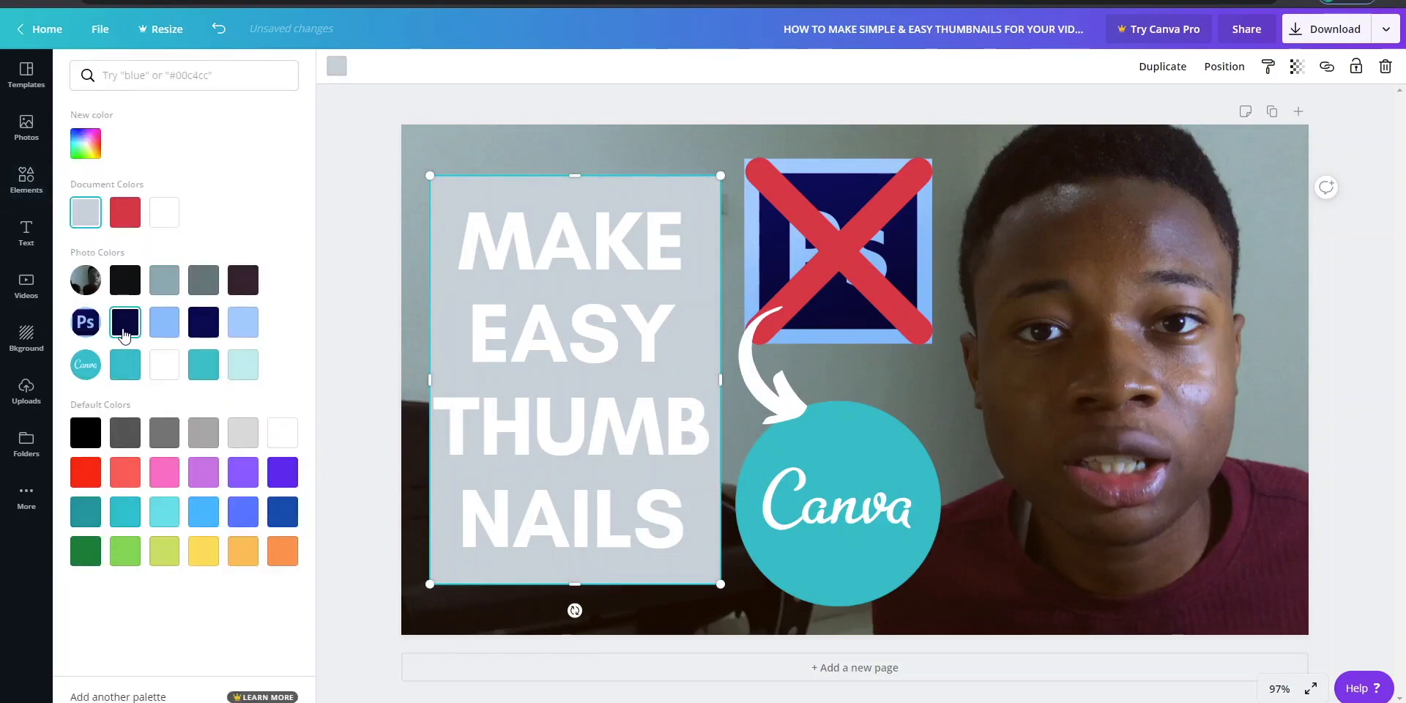
left_click(81, 483)
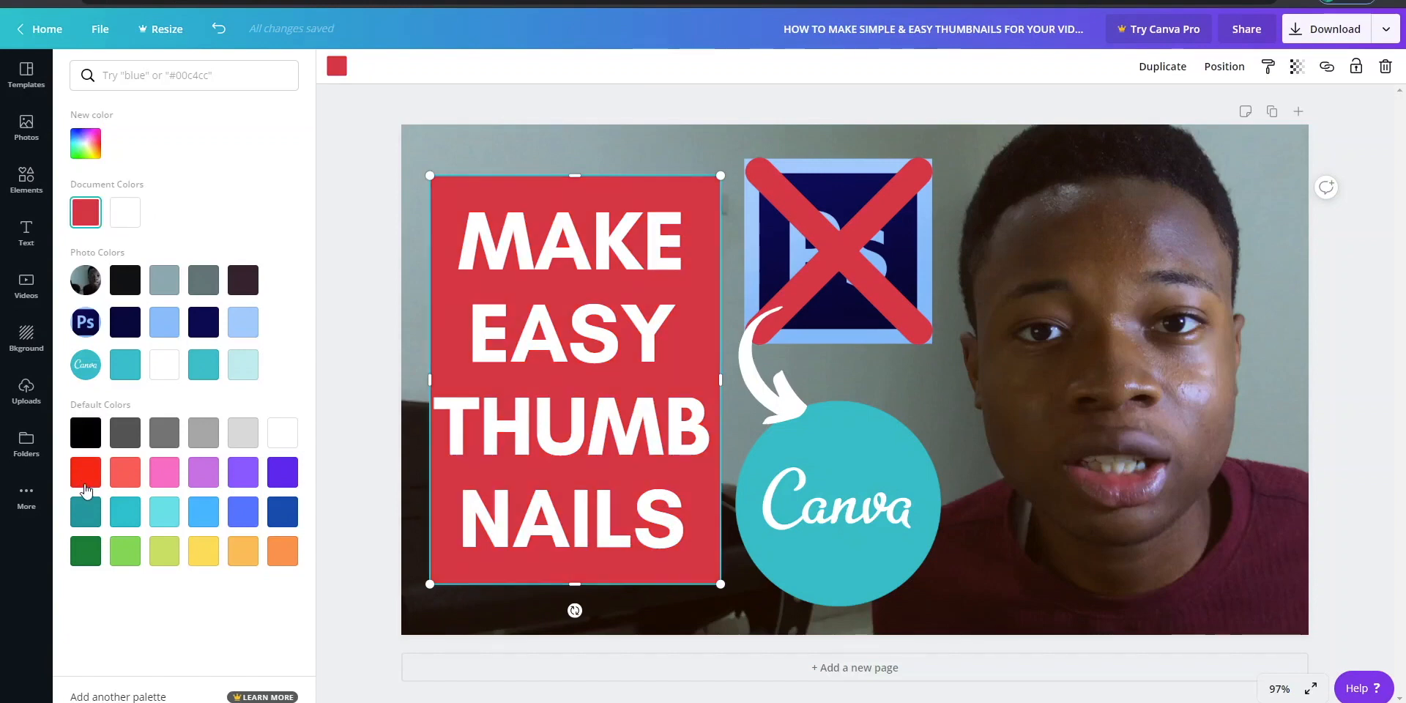
left_click(86, 144)
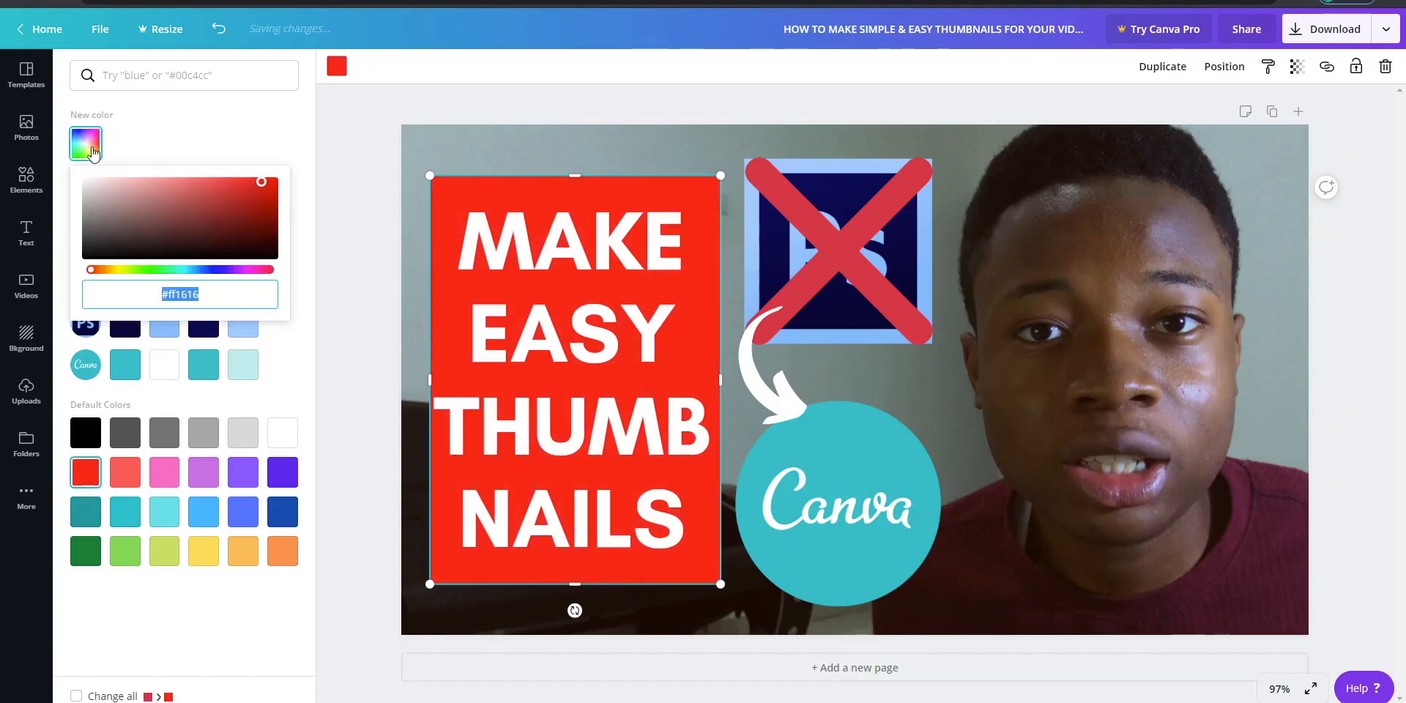
- Search Google for "flatuicolors" in a new browser tab and open Flat UI Palette v1 on the Flat UI Colors site
key("ctrl+t")
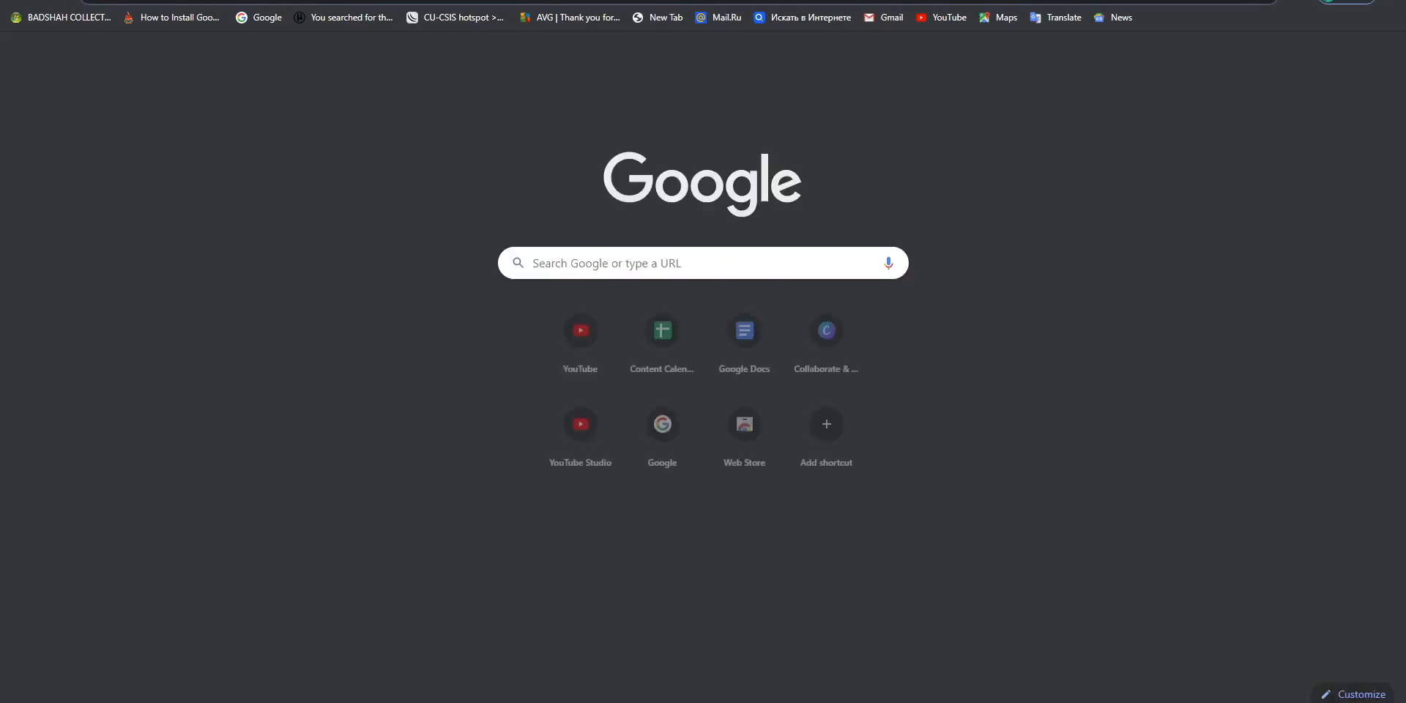
type("FLA")
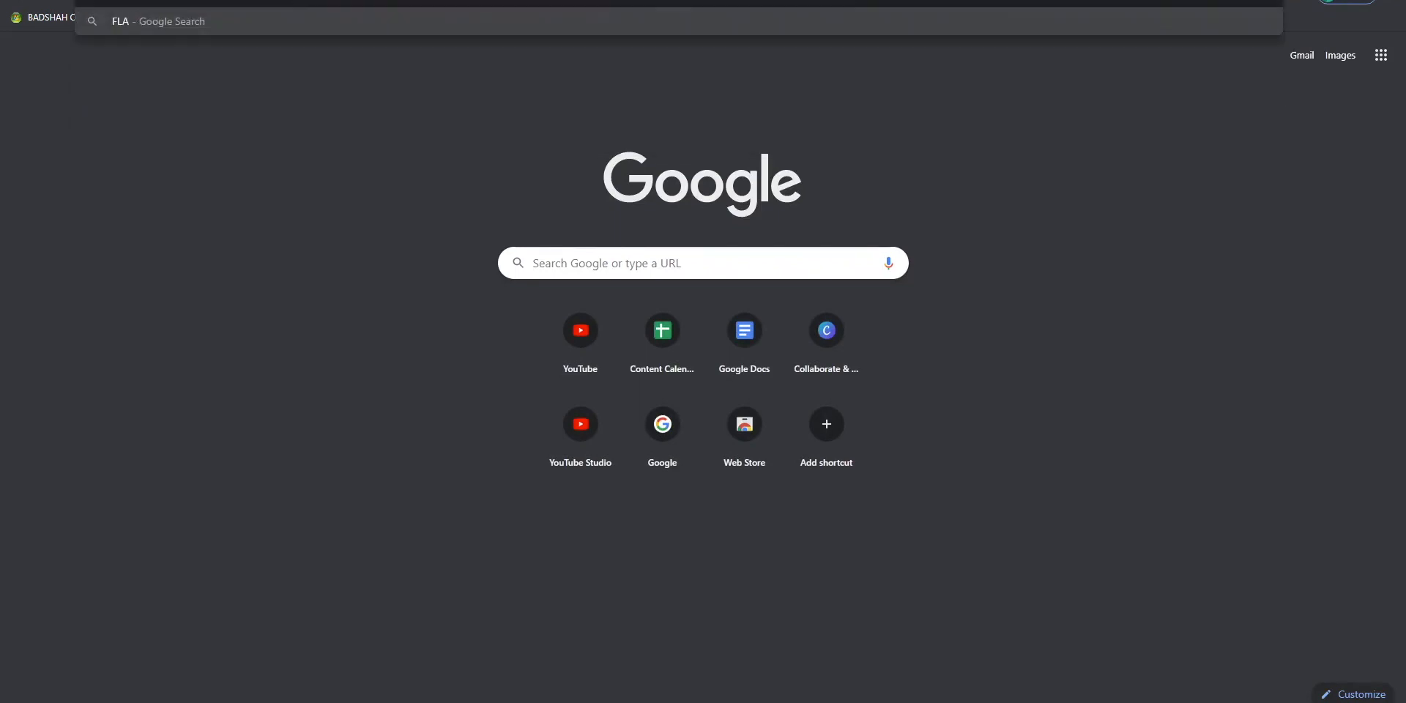
key("Return")
type("flatuicolors")
key("Return")
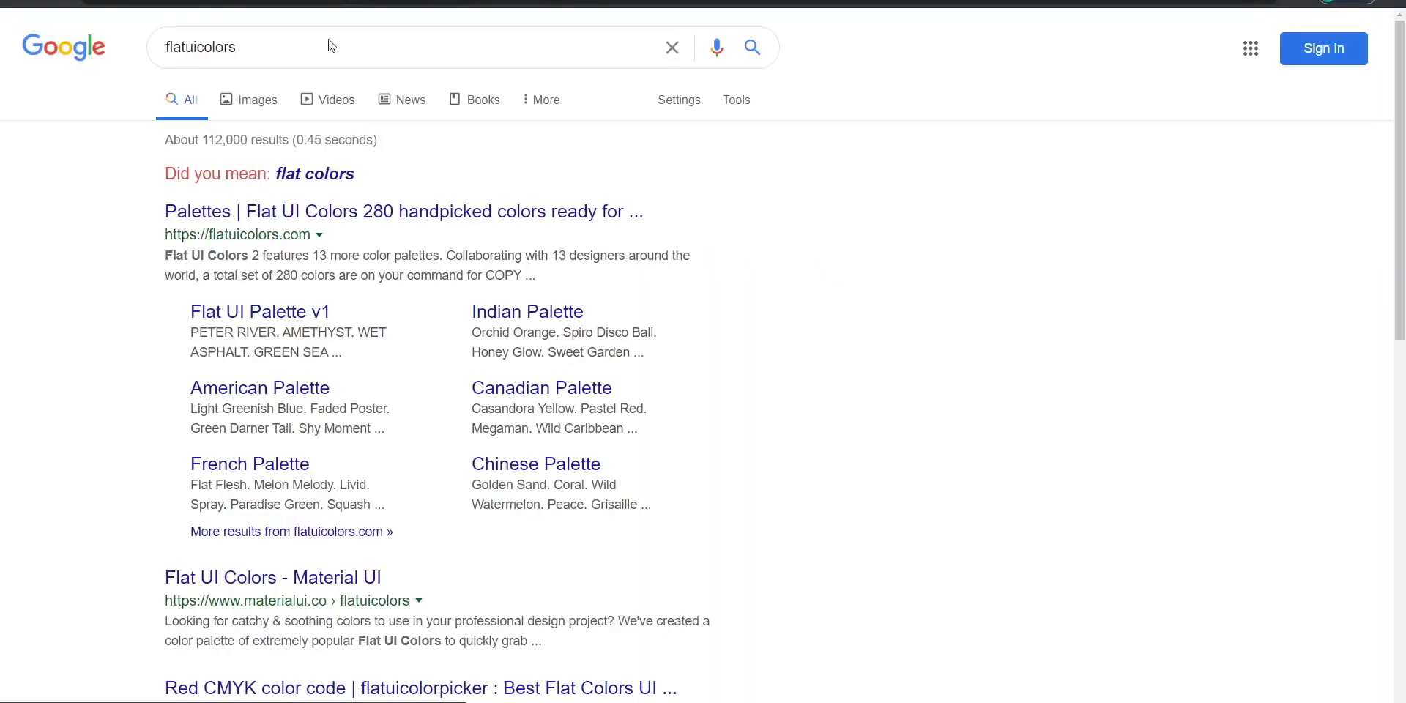
left_click(287, 220)
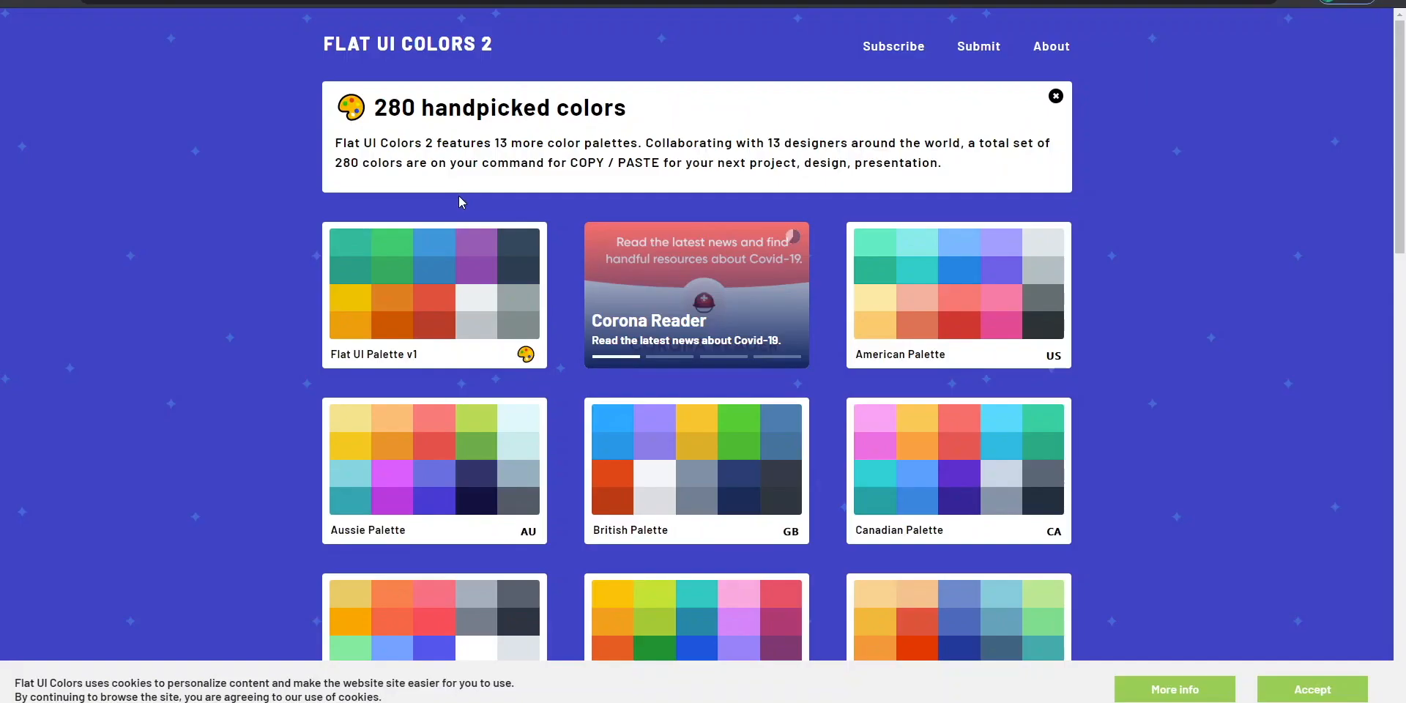
left_click(423, 249)
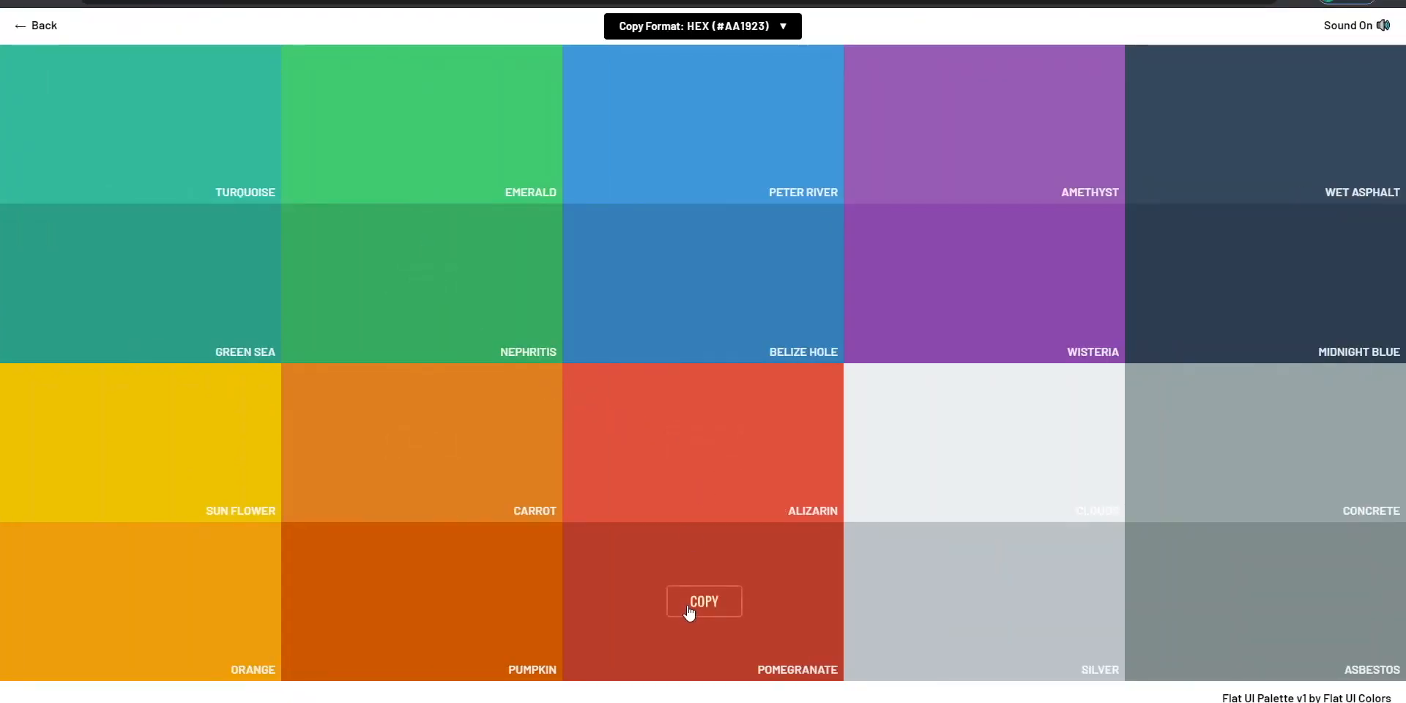
- Copy the Pomegranate hex code and apply #c0392b to the rectangle behind the heading in Canva
left_click(705, 601)
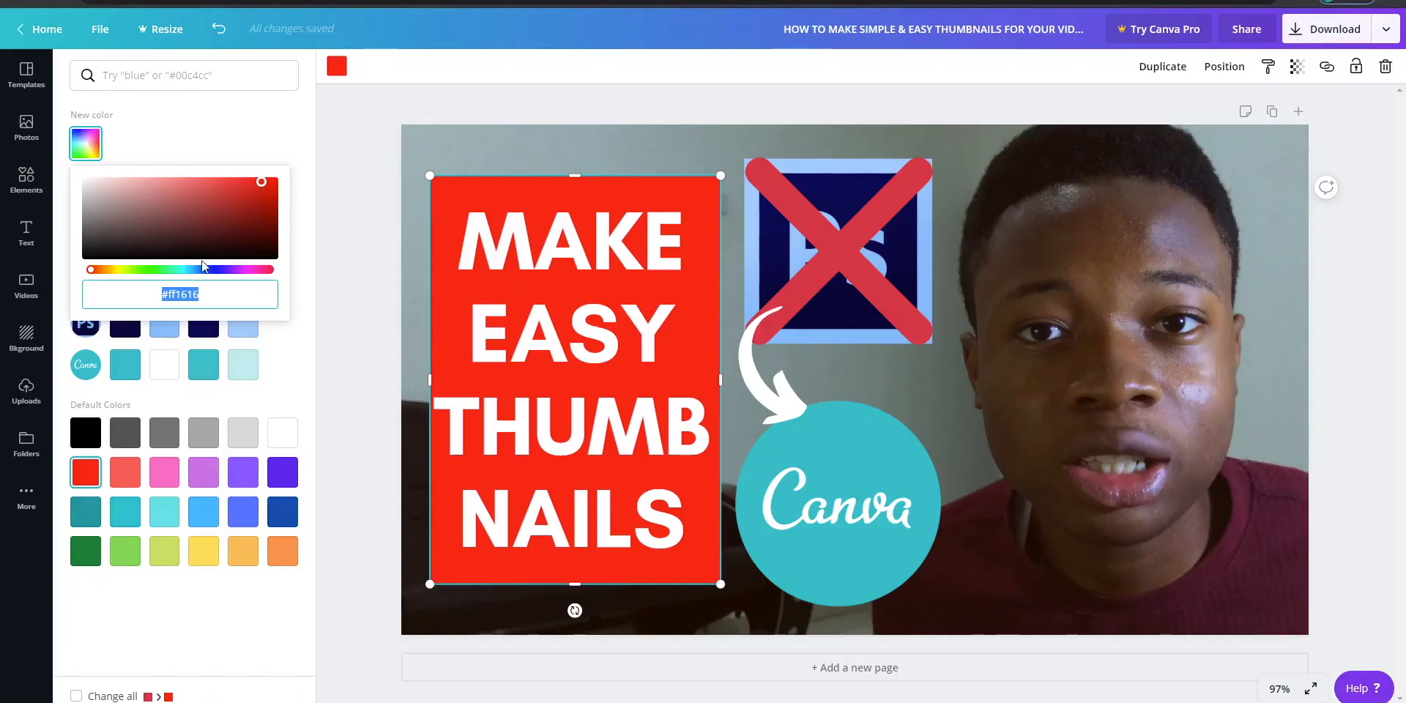
right_click(175, 296)
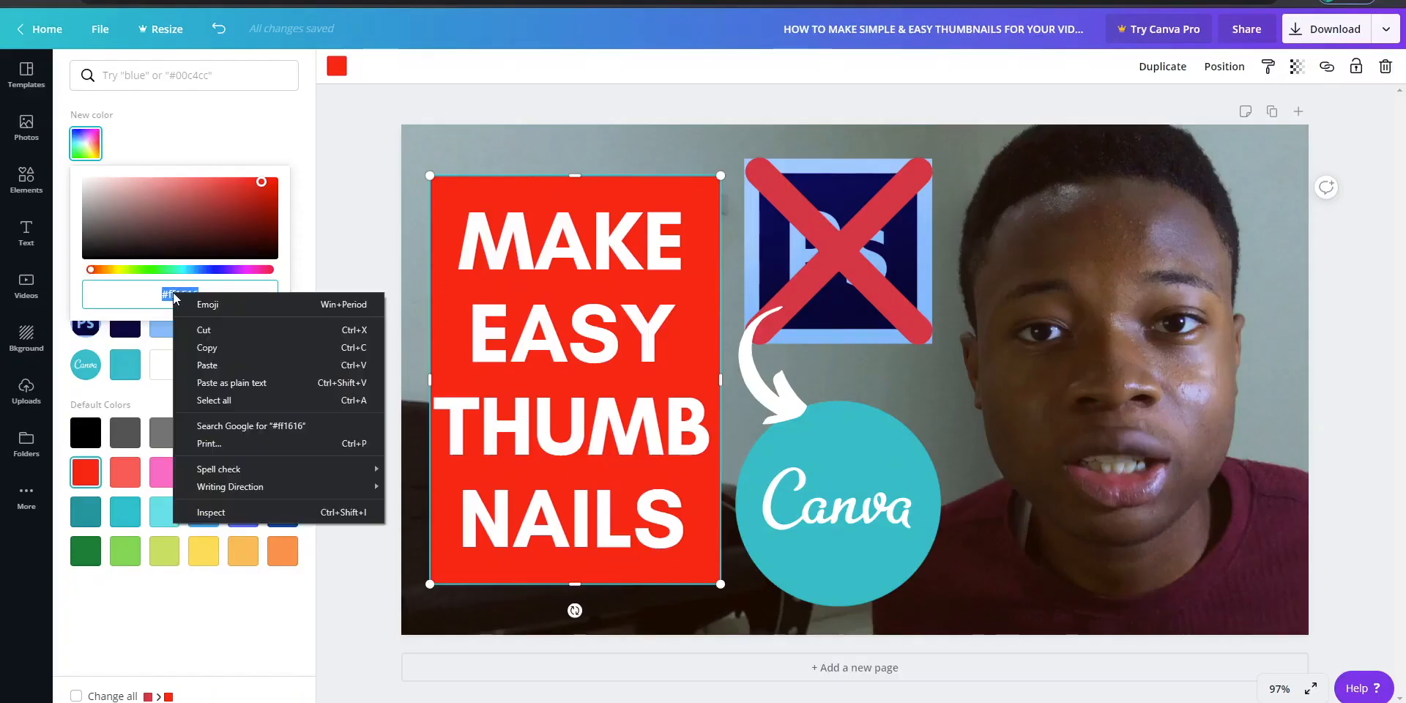
left_click(258, 382)
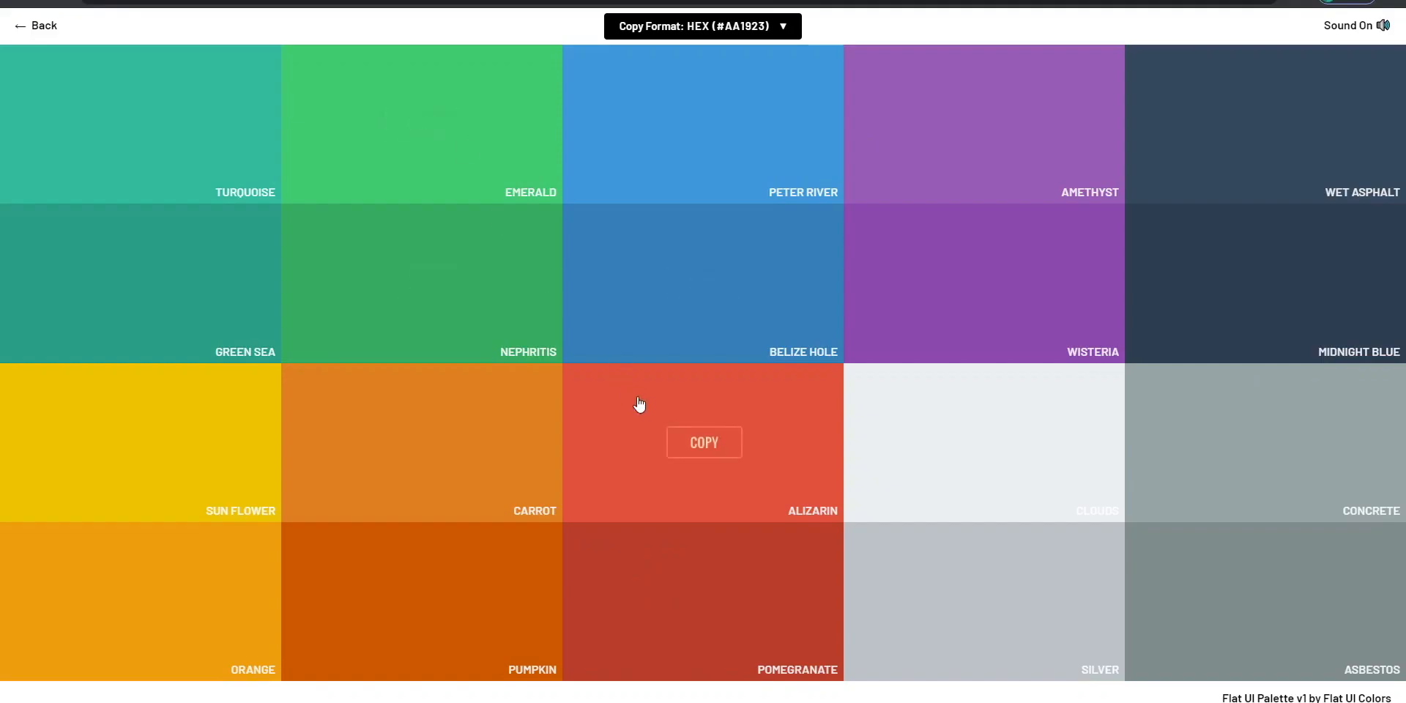
- Copy the Alizarin hex code from the Flat UI palette and apply #e74c3c to the rectangle in Canva
left_click(670, 432)
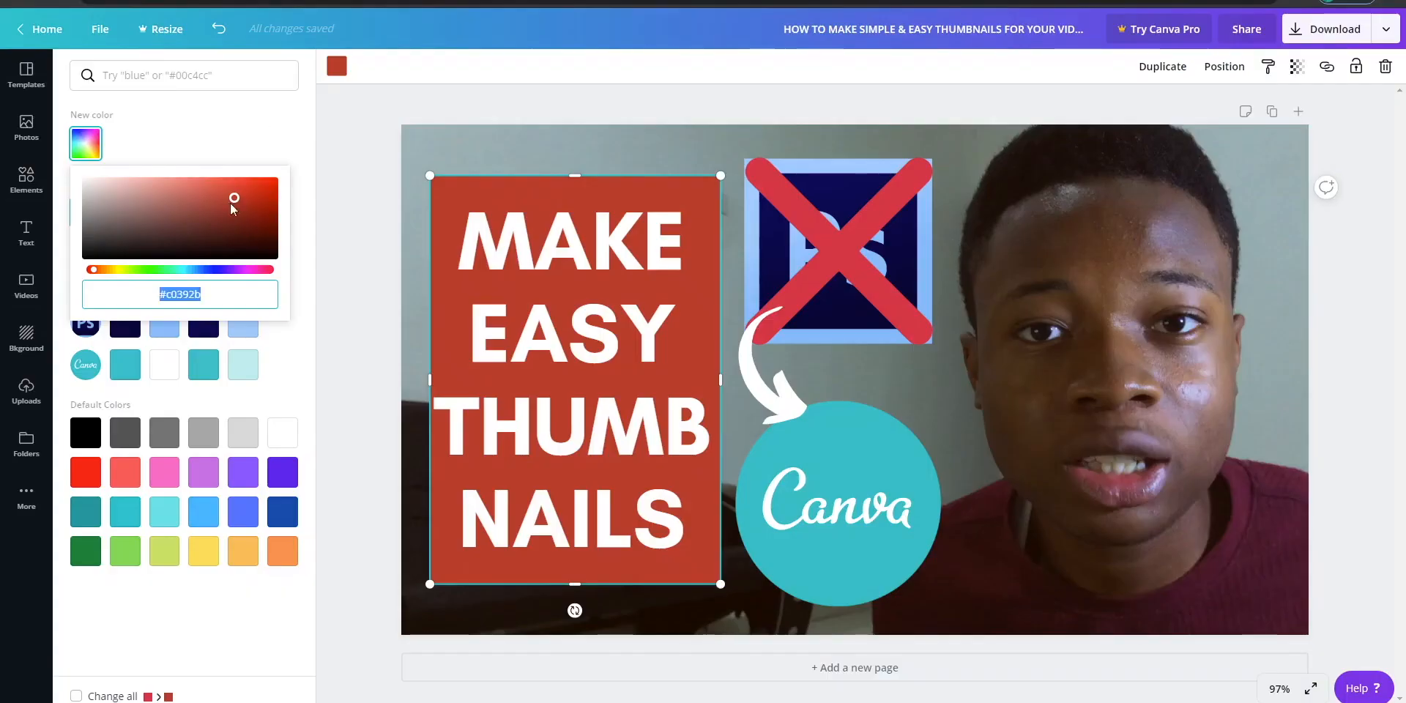
right_click(186, 291)
left_click(223, 362)
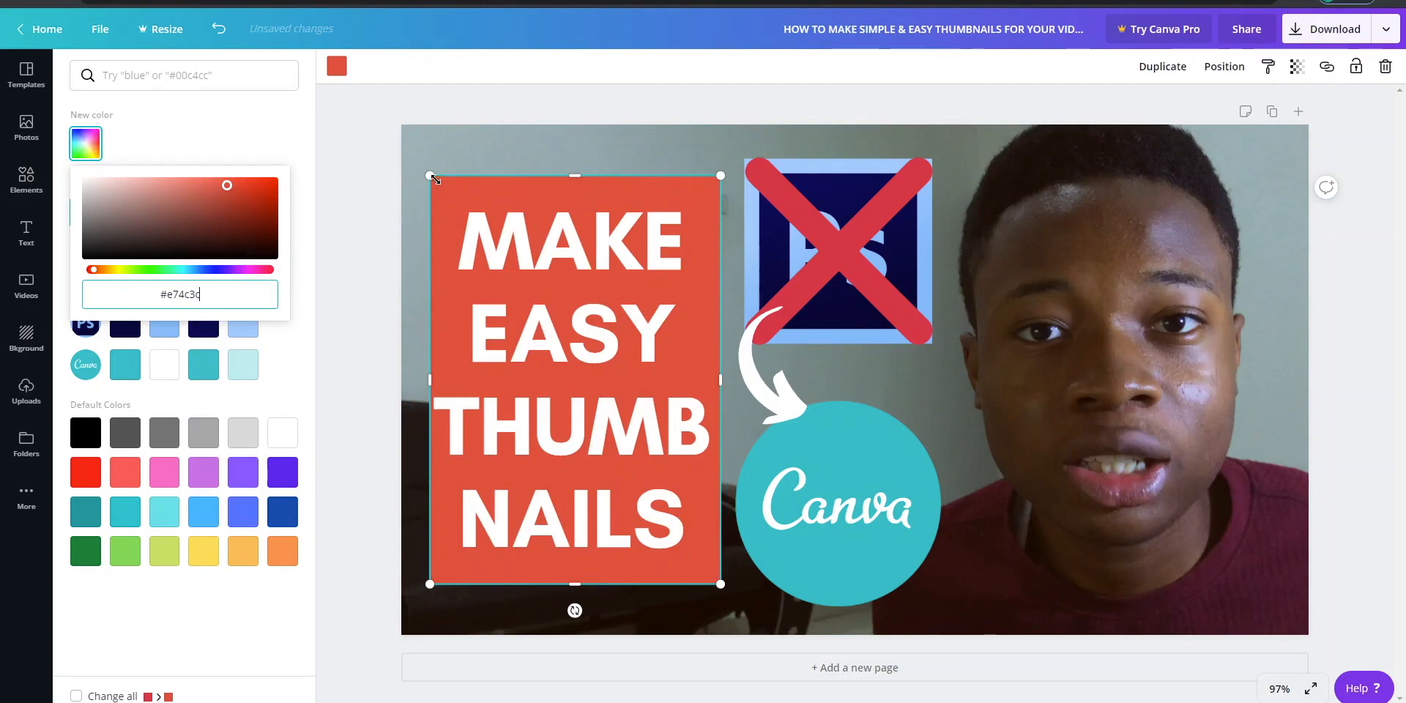
- Add a square shape and reshape it into a tall rectangle about 443 wide covering the heading and its red rectangle
left_click(26, 180)
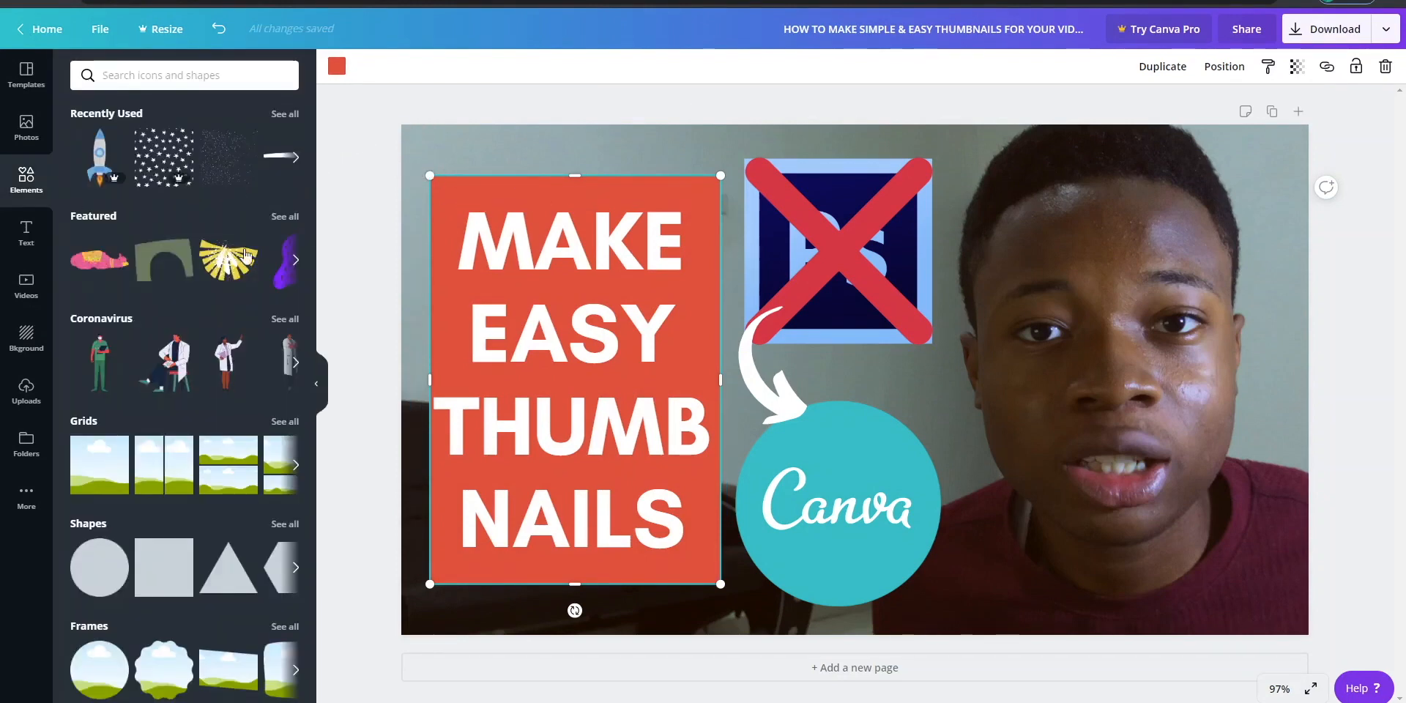
left_click(163, 557)
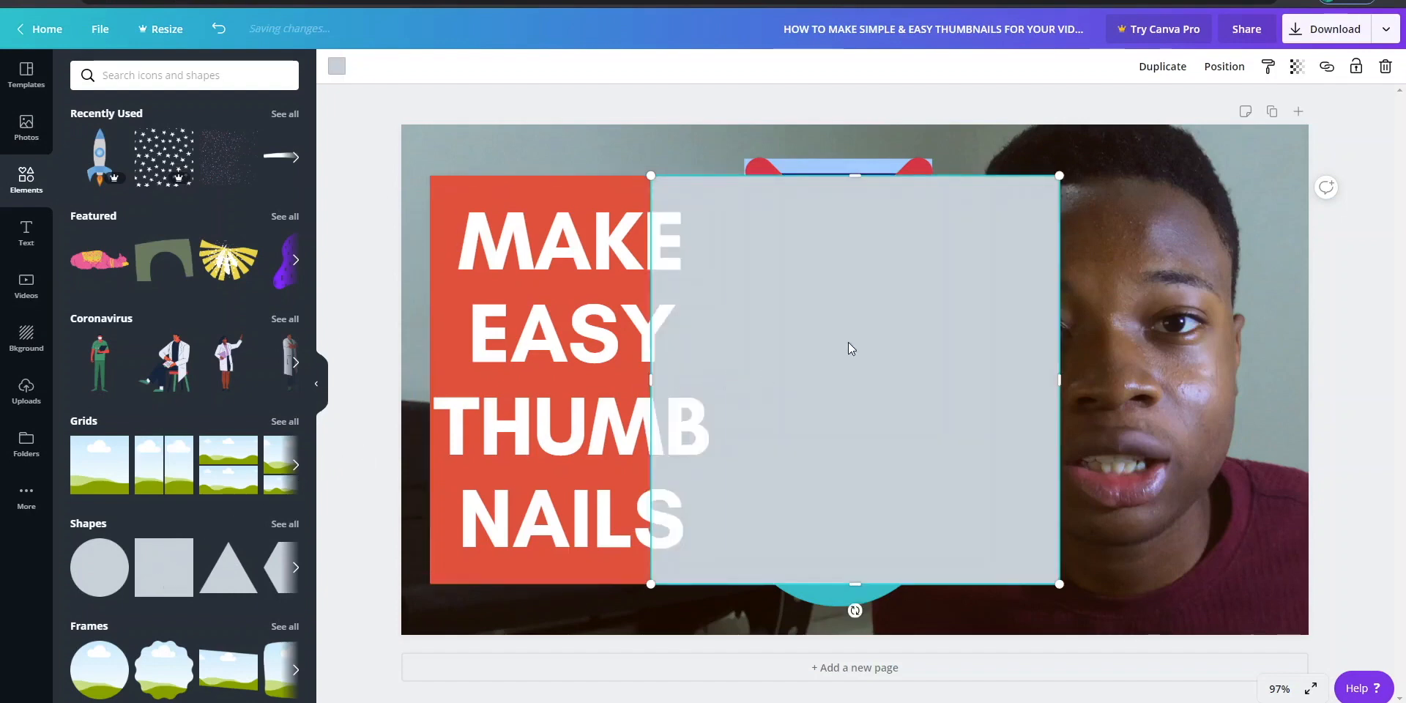
left_click_drag(850, 349, 614, 303)
left_click_drag(823, 341, 729, 327)
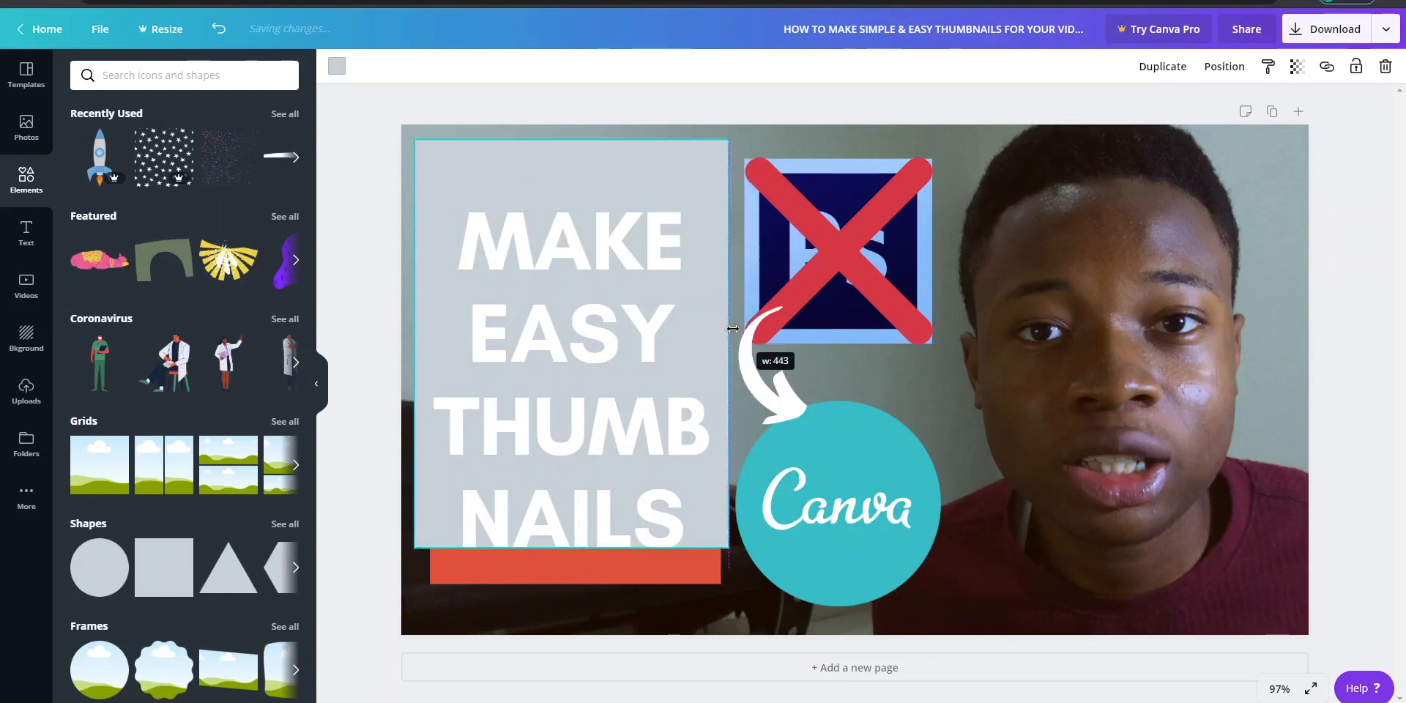
left_click_drag(571, 547, 562, 614)
- Send the new gray rectangle backward behind the red one and widen it to about 455, framing the heading block
right_click(561, 611)
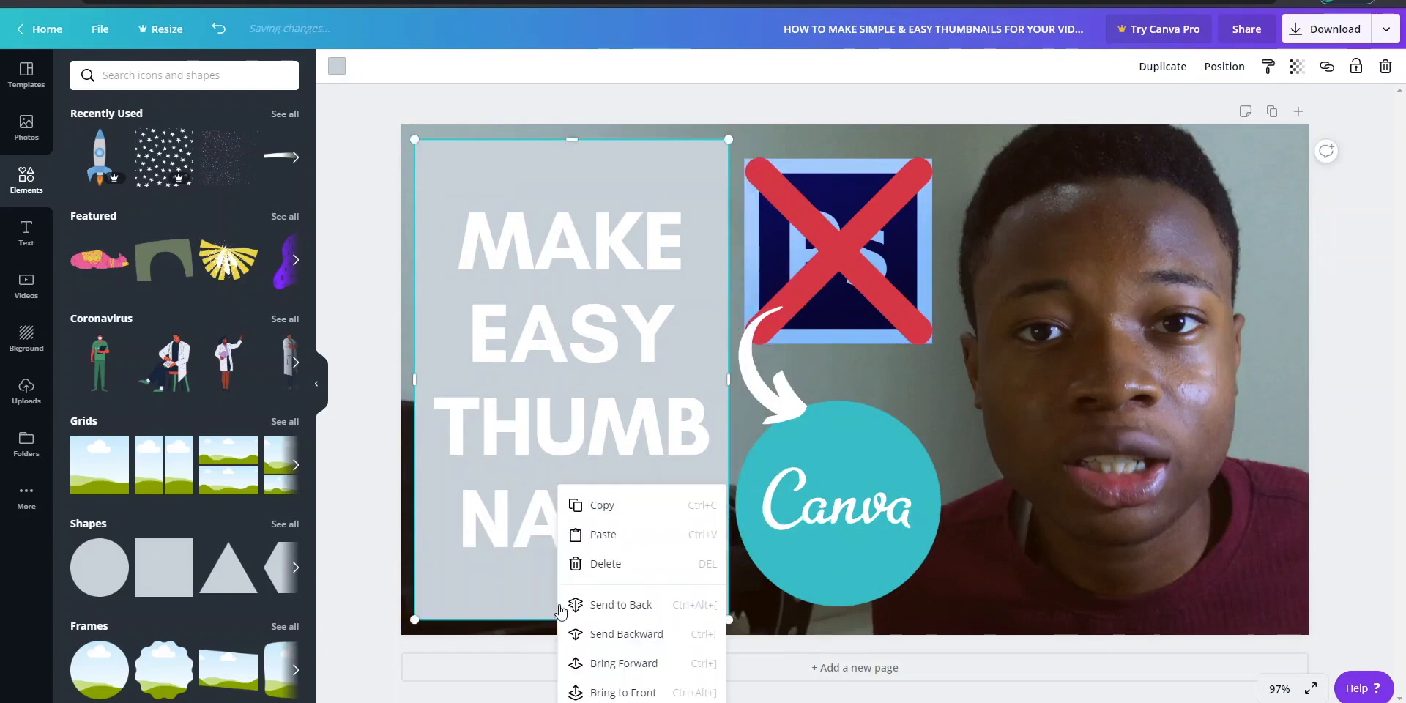
left_click(622, 637)
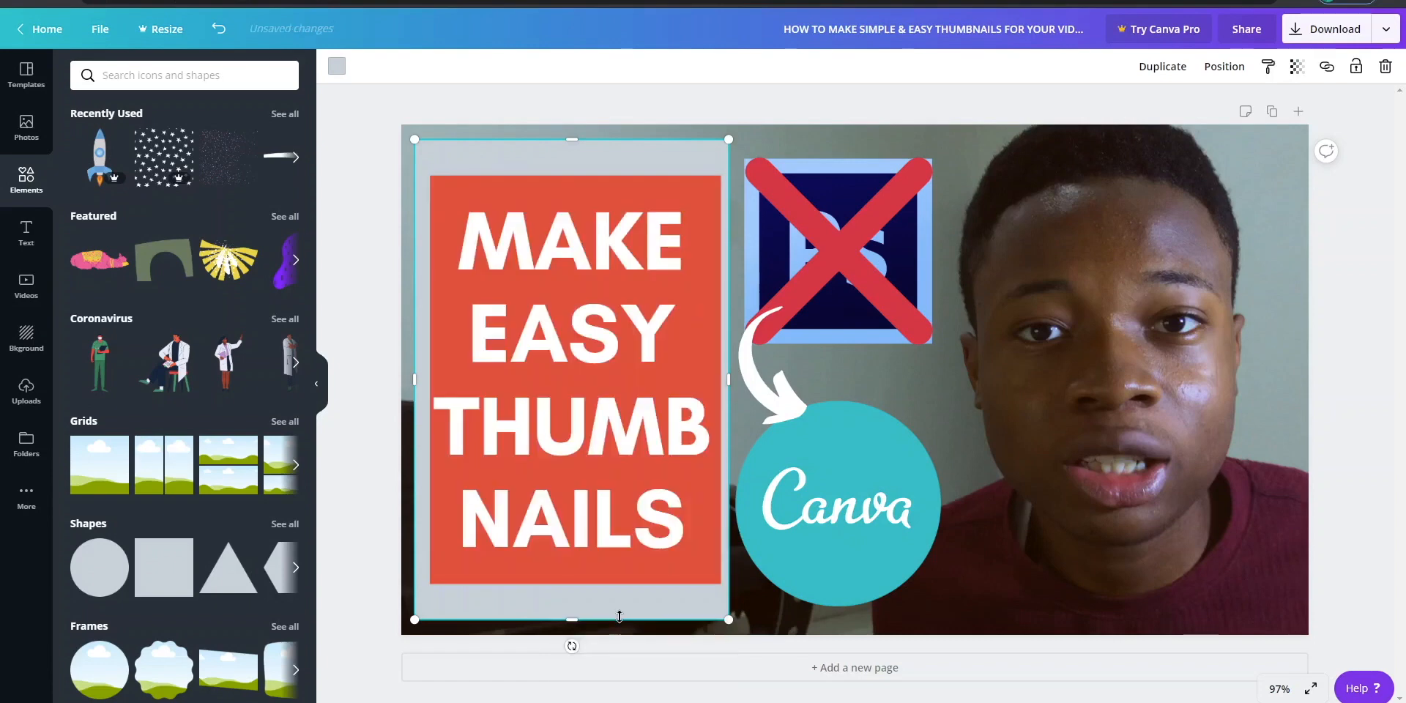
left_click_drag(648, 607, 657, 606)
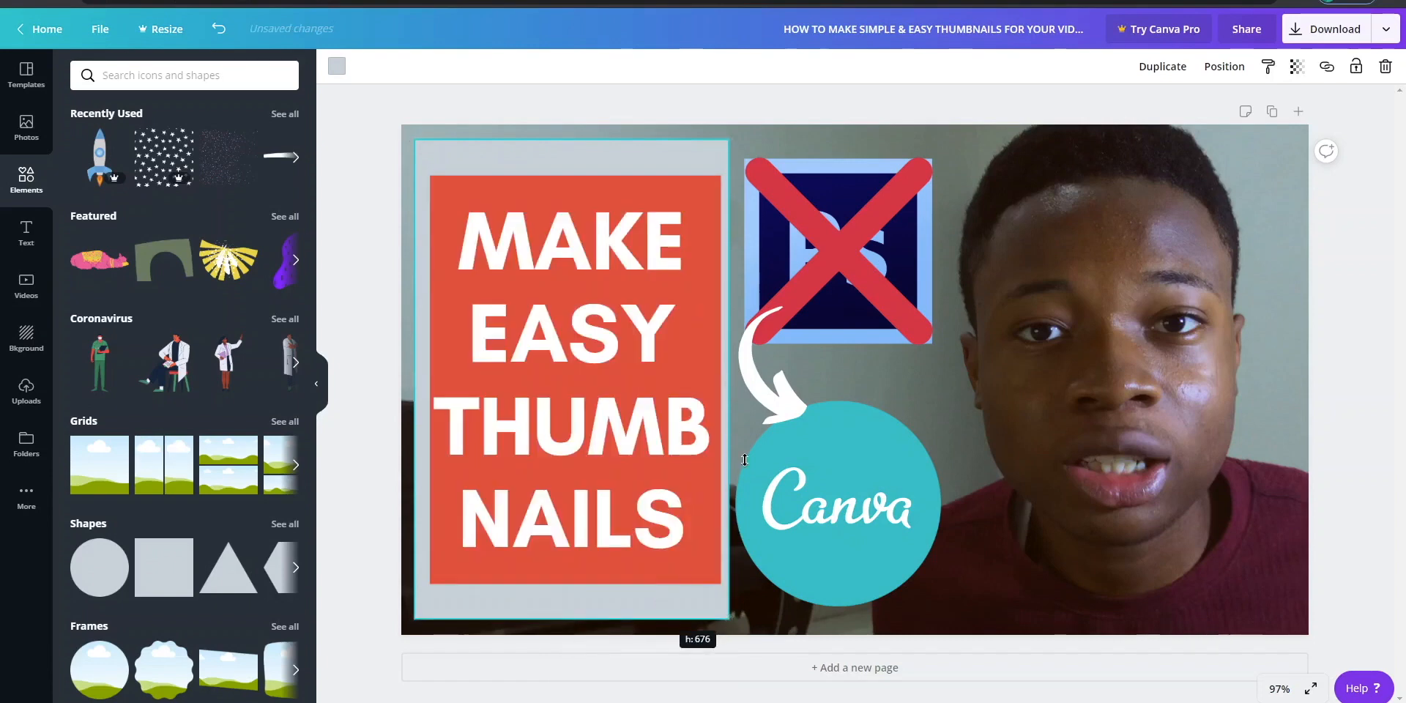
mouse_move(722, 378)
left_mouse_down()
mouse_move(736, 381)
mouse_move(713, 364)
left_mouse_up()
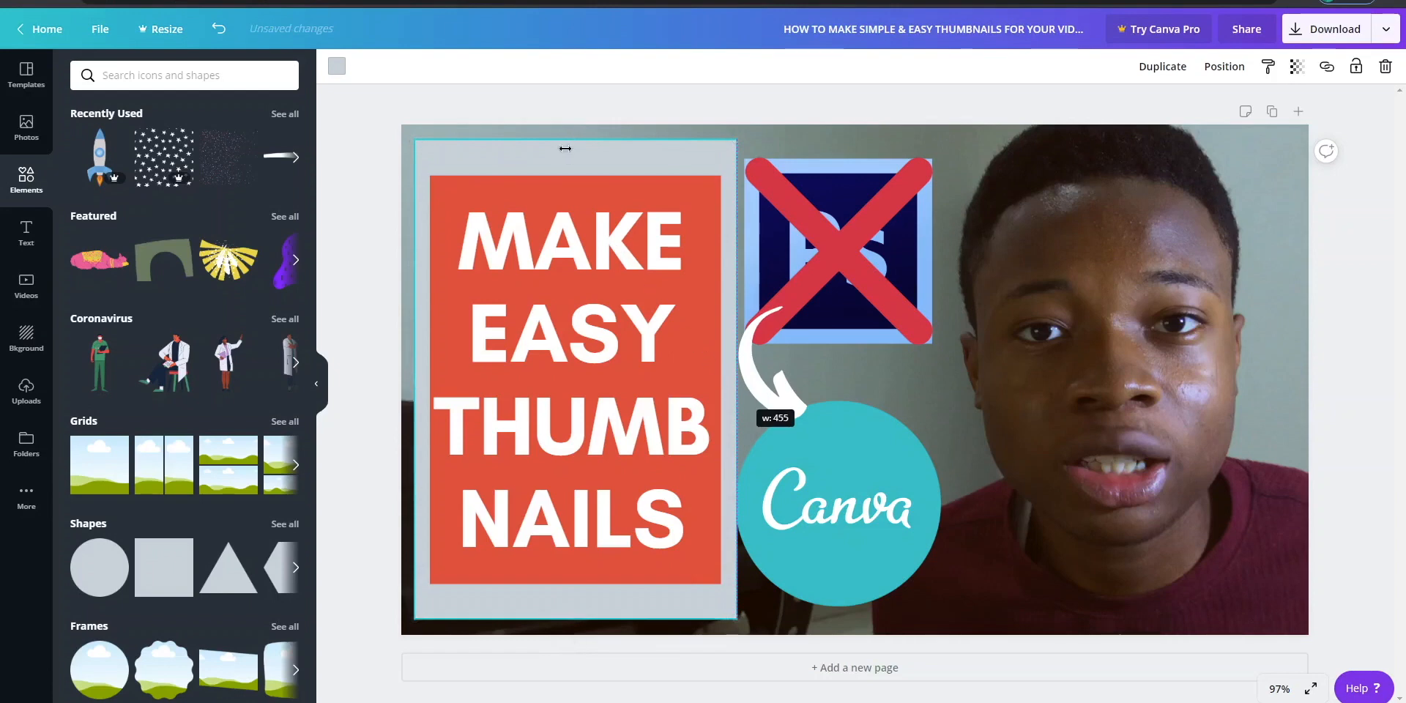
left_click_drag(565, 148, 586, 146)
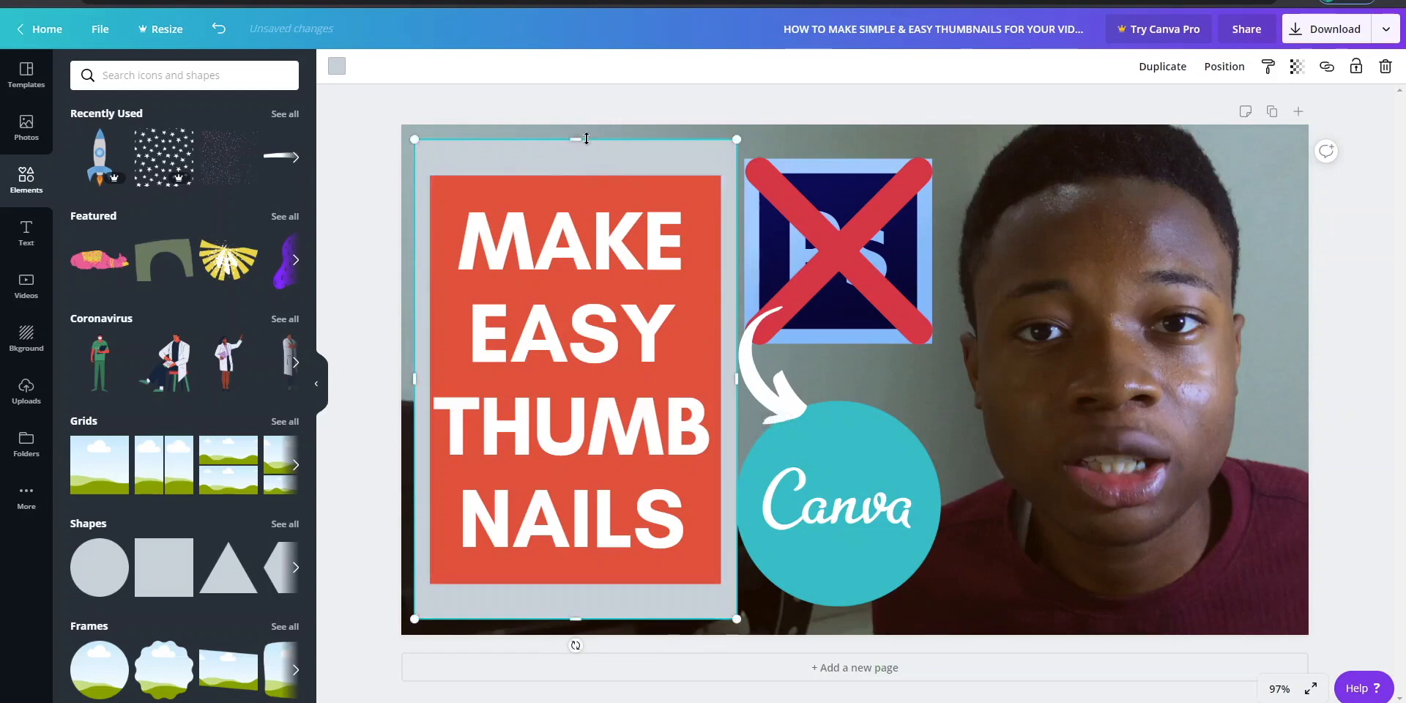
- Fill the outer rectangle with the black photo color and lower its opacity until it is faintly see-through
left_click(336, 67)
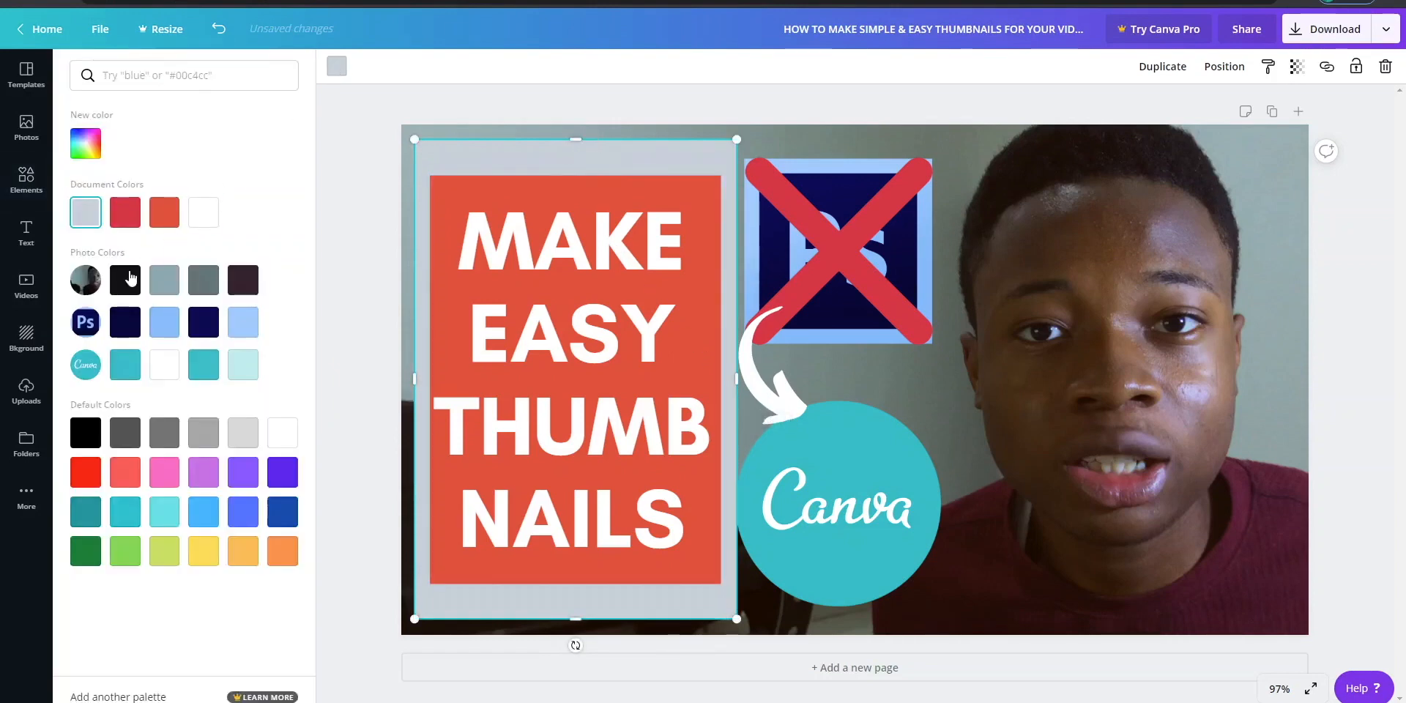
left_click(130, 277)
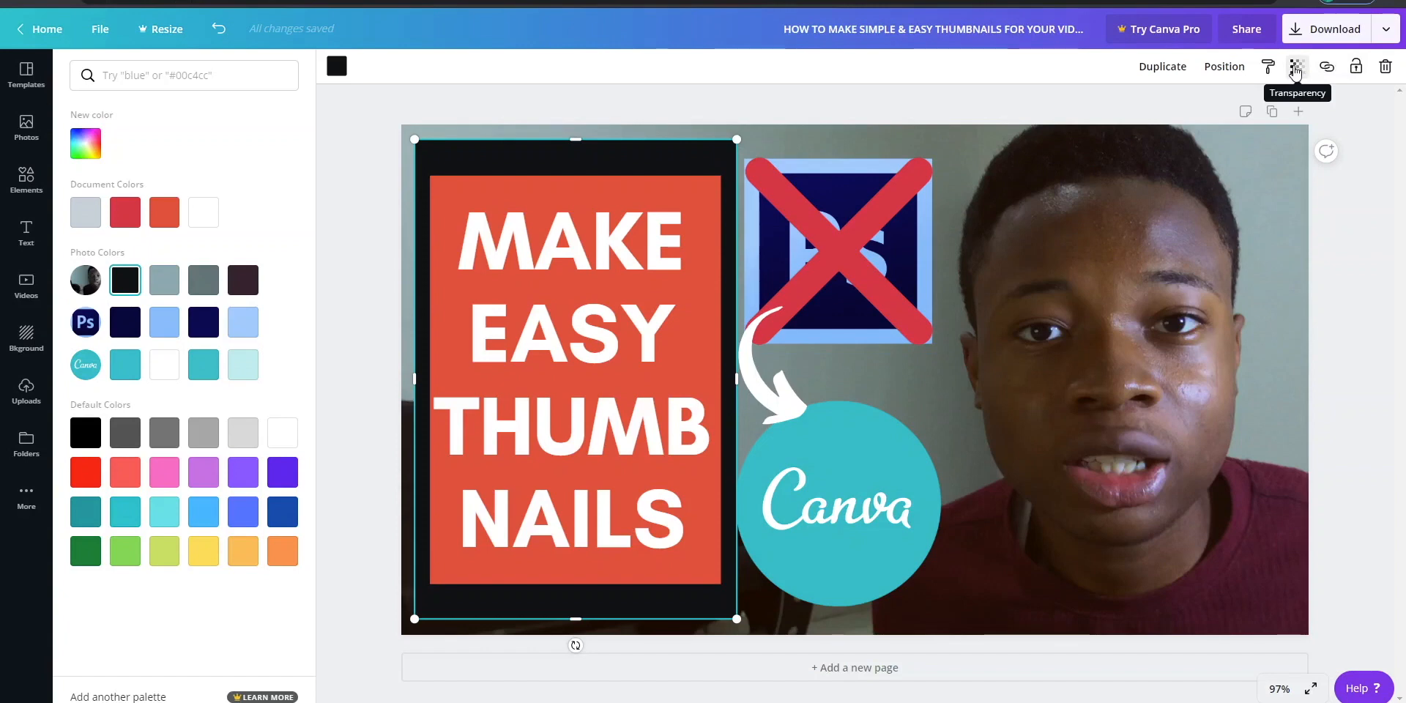
left_click(1295, 67)
left_click_drag(1254, 104, 1172, 116)
left_click(1394, 137)
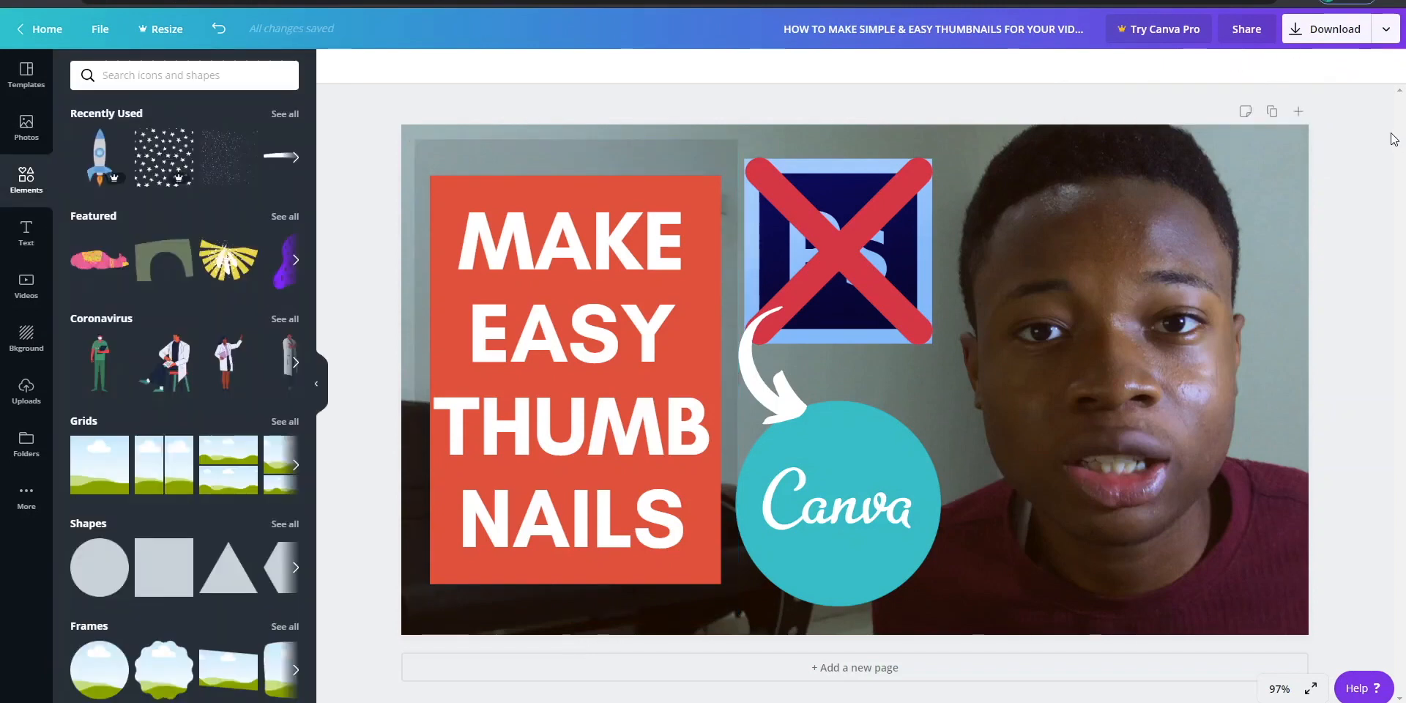
- Recolor the rectangle behind the heading with the Canva logo's teal and the outer see-through rectangle with white
left_click(697, 184)
left_click(338, 69)
left_click(127, 322)
left_click(204, 365)
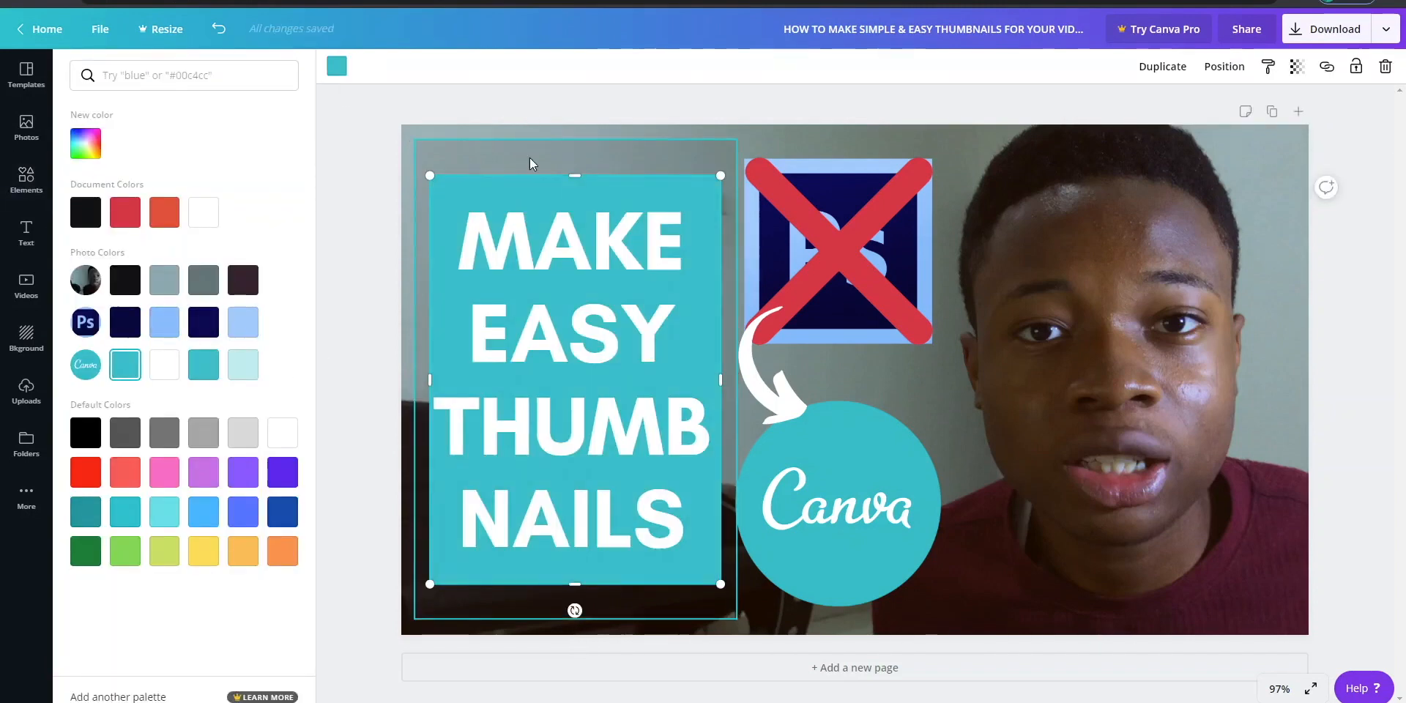
left_click(533, 162)
left_click(205, 214)
- Try to stretch the outer rectangle vertically past the upper and lower edges of the page, and undo it
left_click_drag(576, 139, 576, 104)
left_click_drag(576, 620, 577, 667)
left_click(1377, 190)
key("ctrl+z")
key("ctrl+z")
- Shorten the outer rectangle from above and below so it forms an even border around the teal rectangle
left_click(577, 157)
left_click_drag(576, 139, 576, 159)
mouse_move(576, 620)
left_mouse_down()
mouse_move(583, 586)
mouse_move(583, 599)
left_mouse_up()
- Try replacing the first words of the heading with "HOW TO MAKE" and undo the text change
left_click_drag(461, 242, 675, 335)
type("HOW TO MAKE")
key("ctrl+z")
key("ctrl+z")
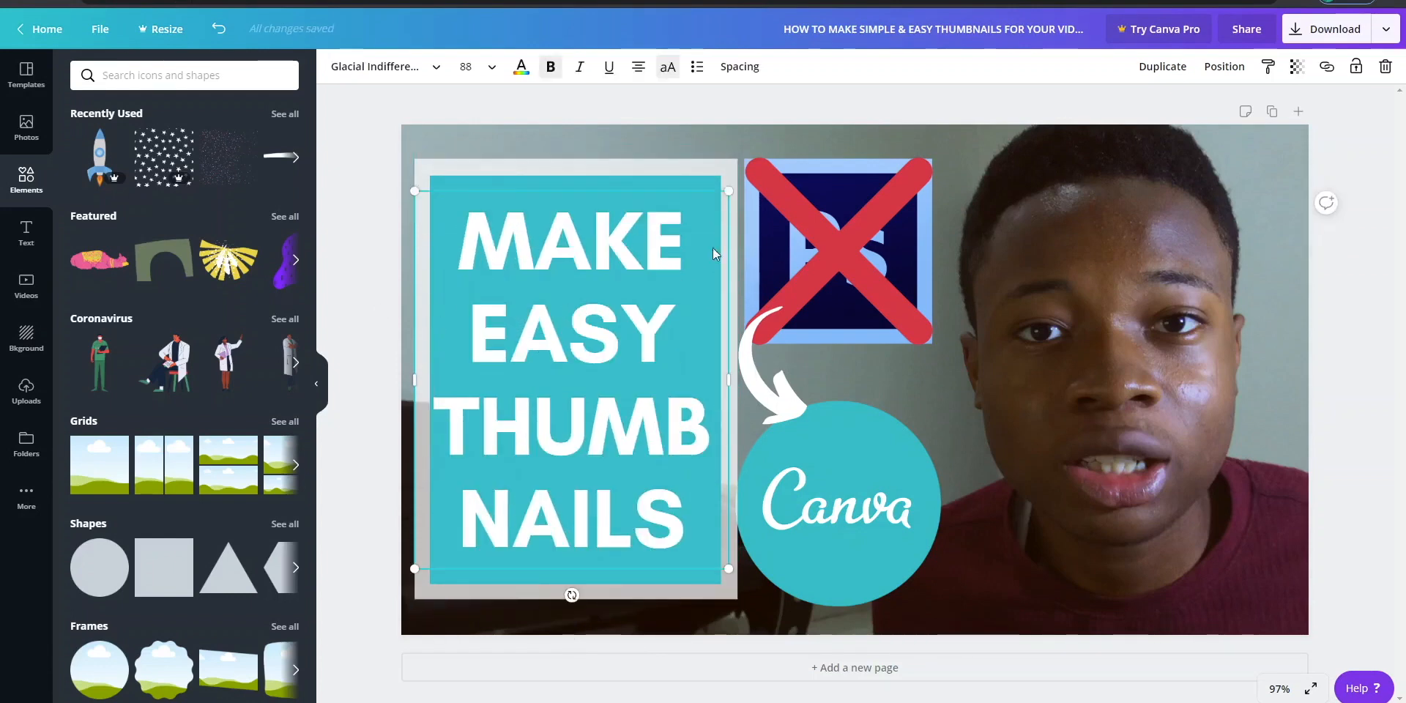
- Shift the Canva logo, arrow, crossed-out Photoshop logo and heading block toward the portrait, keeping the arrow between the two logos
left_click_drag(804, 446, 845, 462)
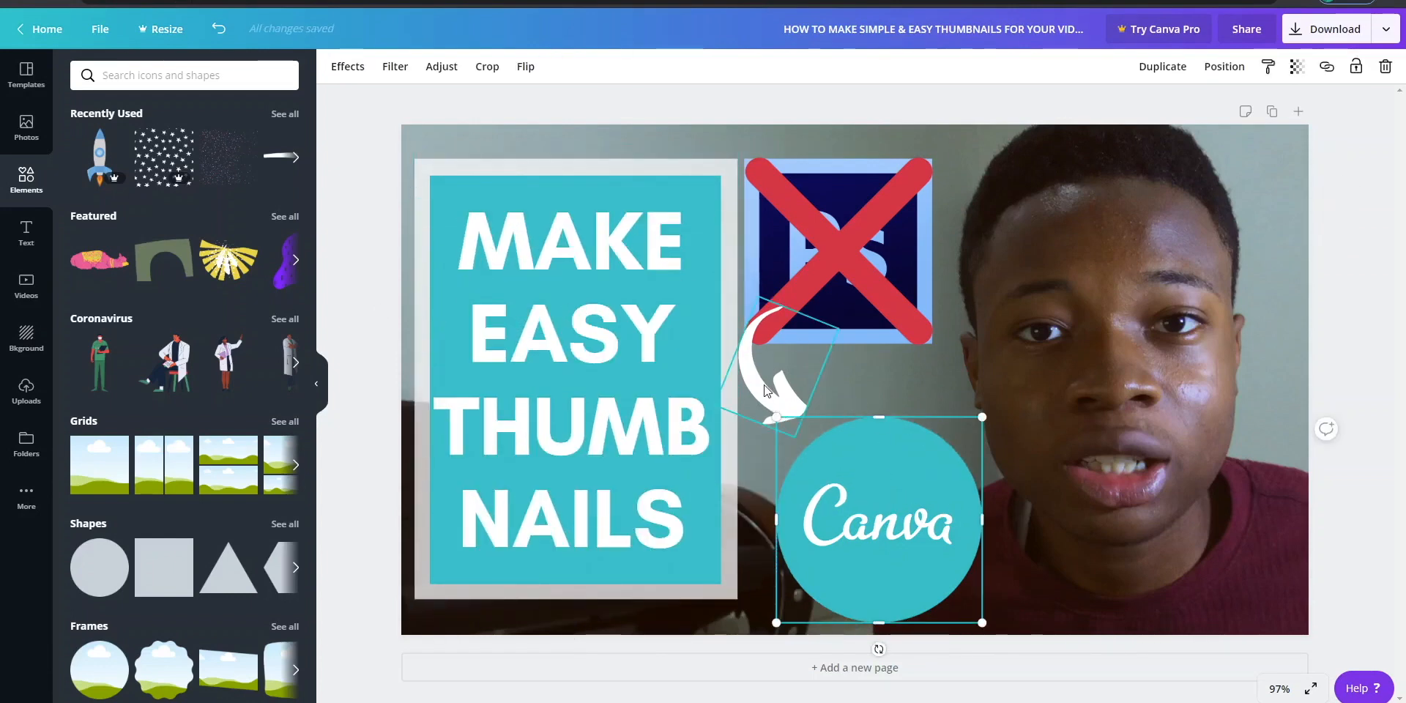
left_click_drag(764, 389, 788, 419)
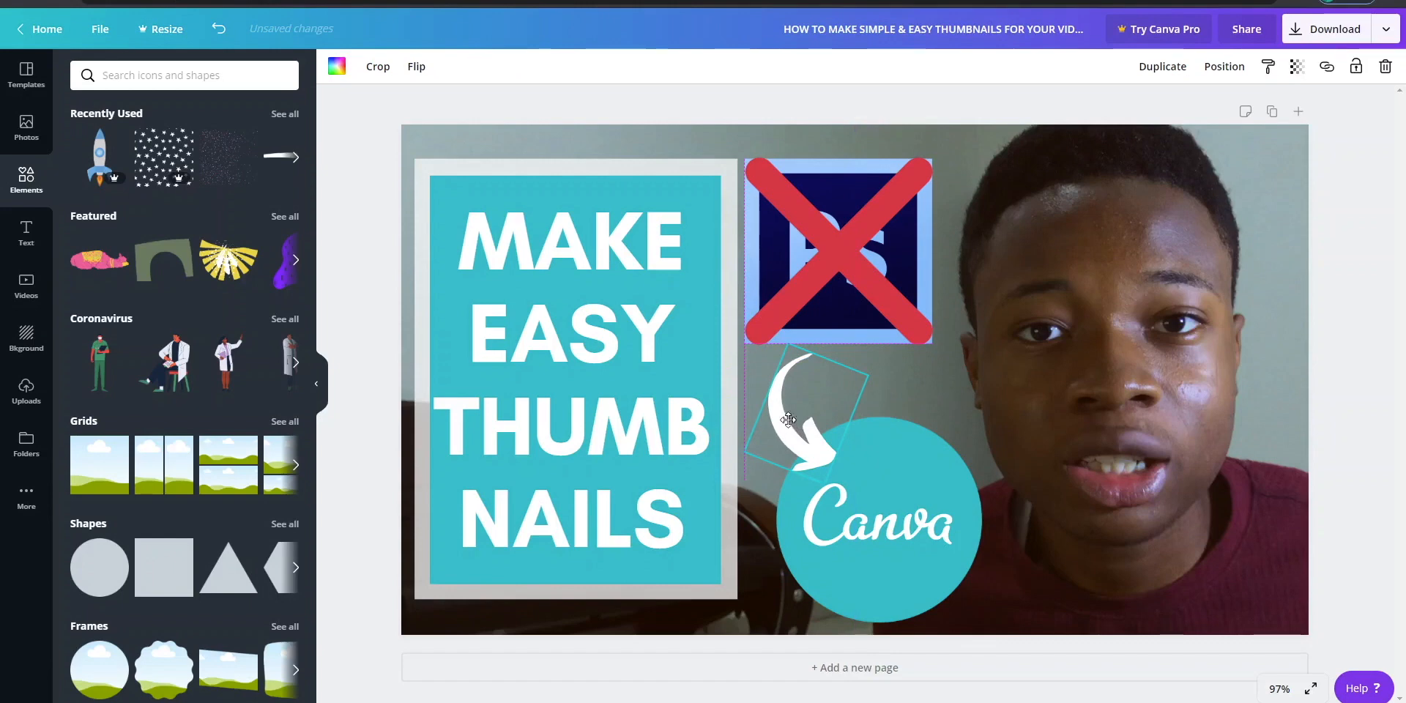
left_click_drag(966, 368, 723, 122)
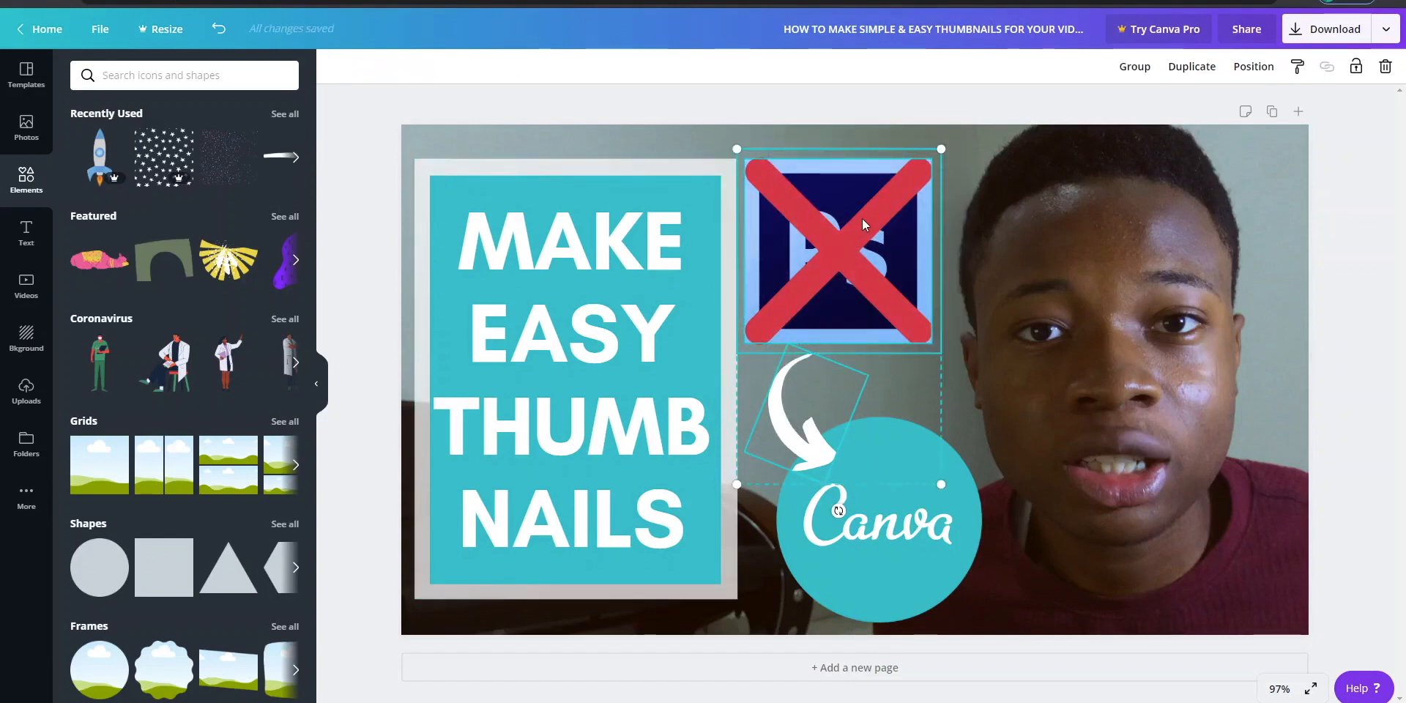
left_click_drag(862, 218, 897, 218)
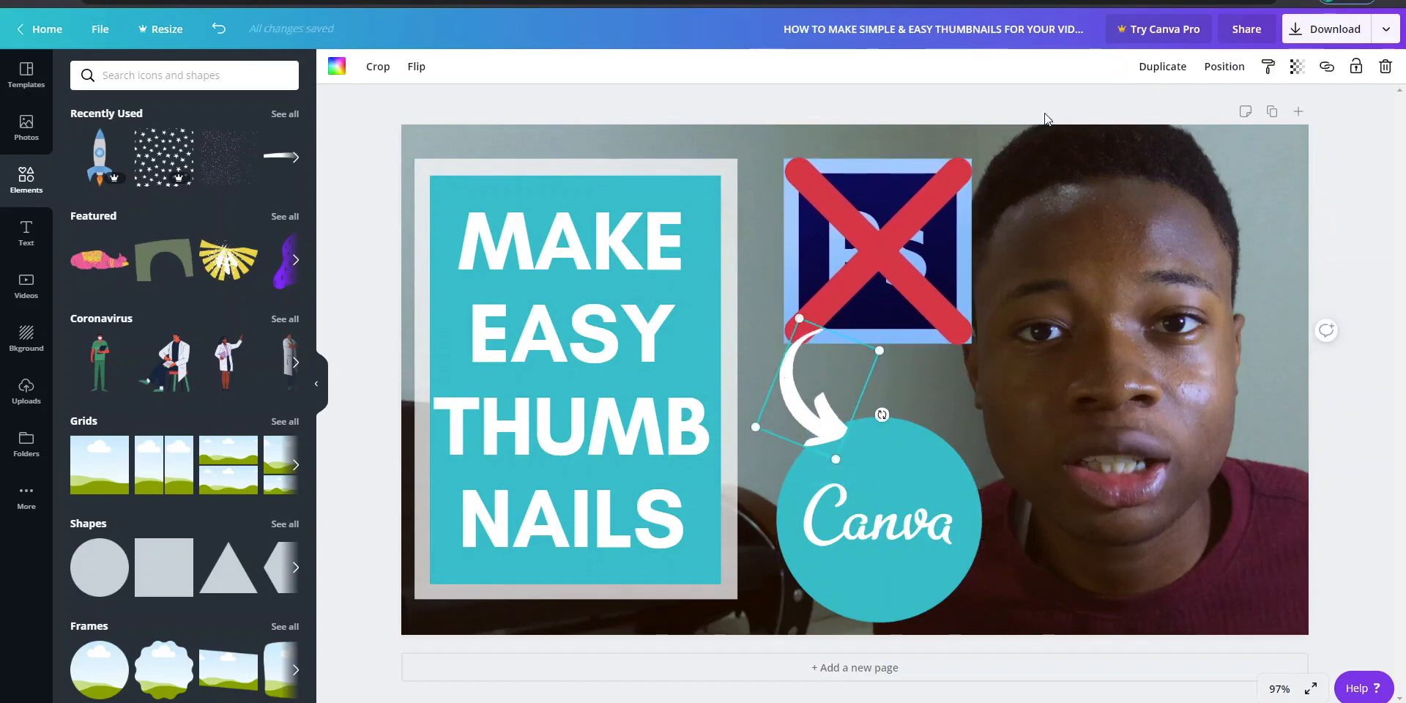
left_click_drag(652, 447, 667, 447)
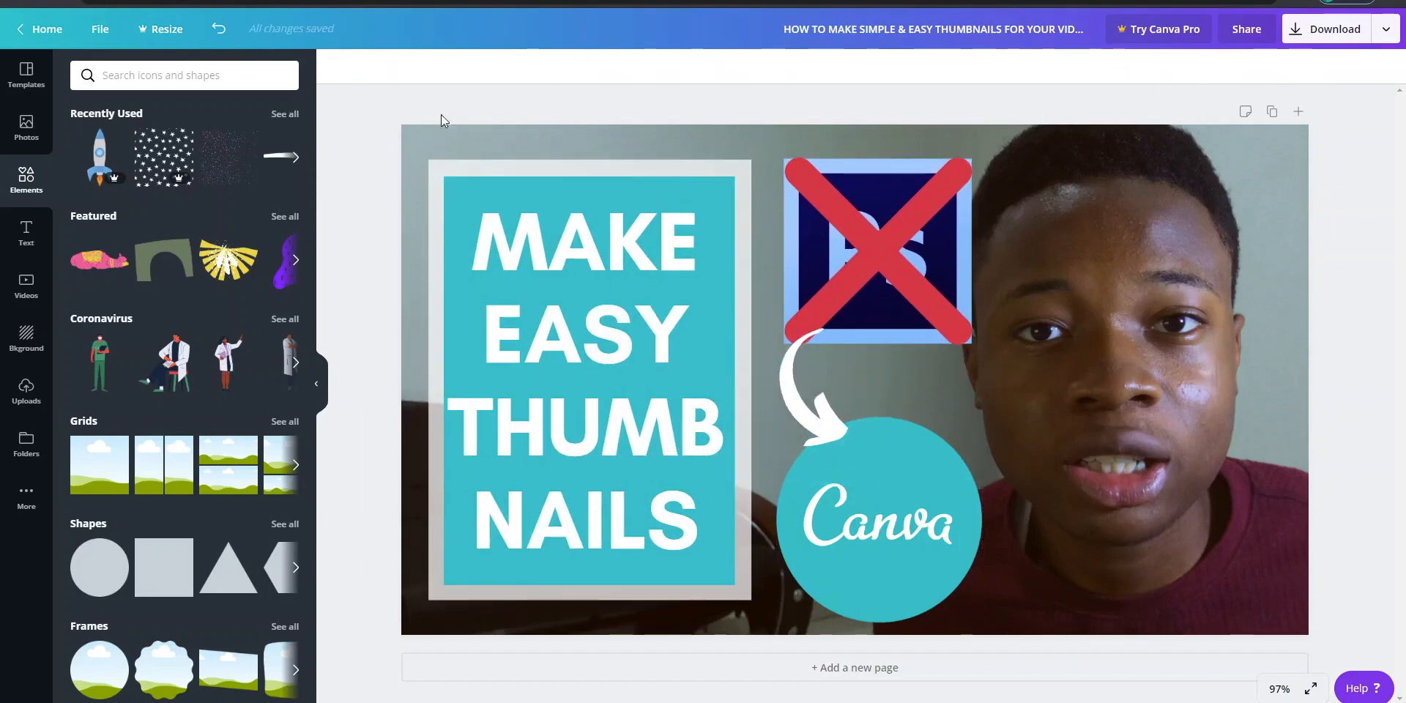
left_click(385, 170)
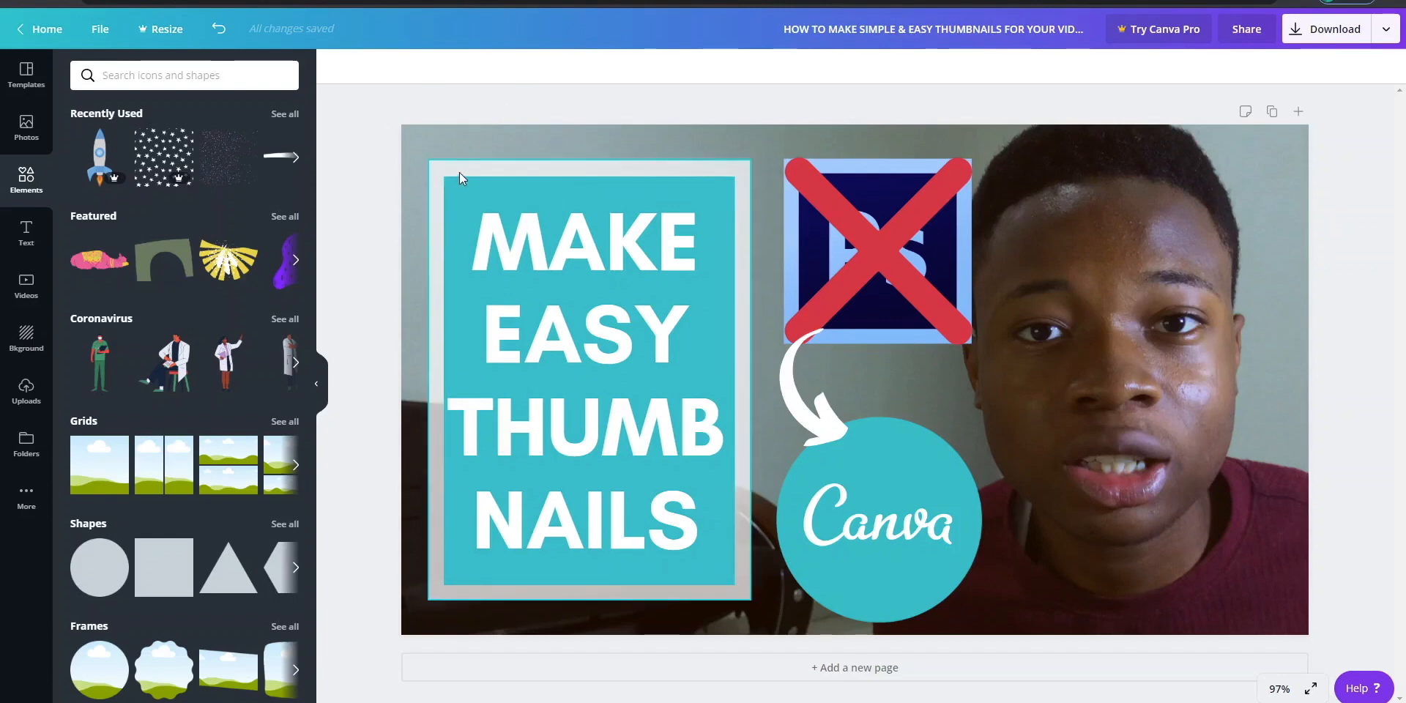
- Open Google in a new browser tab and search for "youtube"
key("ctrl+t")
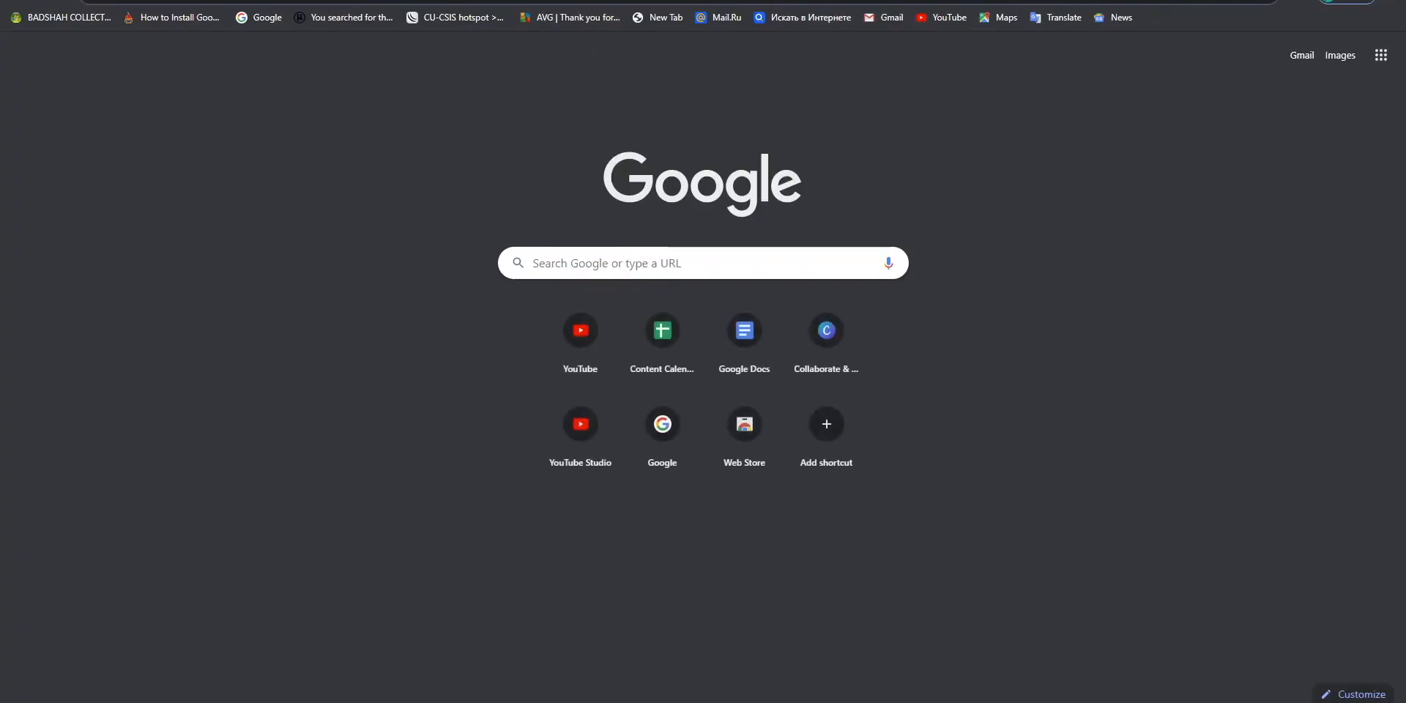
type("google")
key("Return")
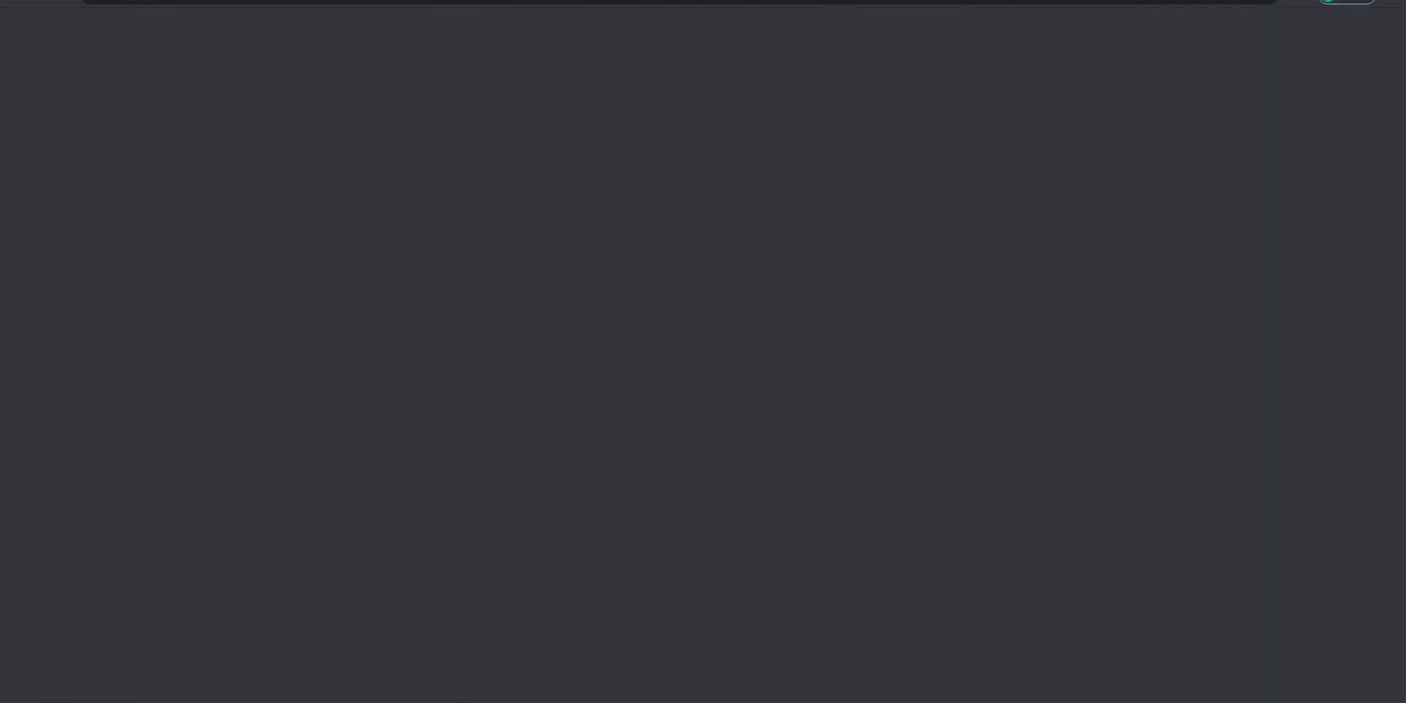
type("youtube")
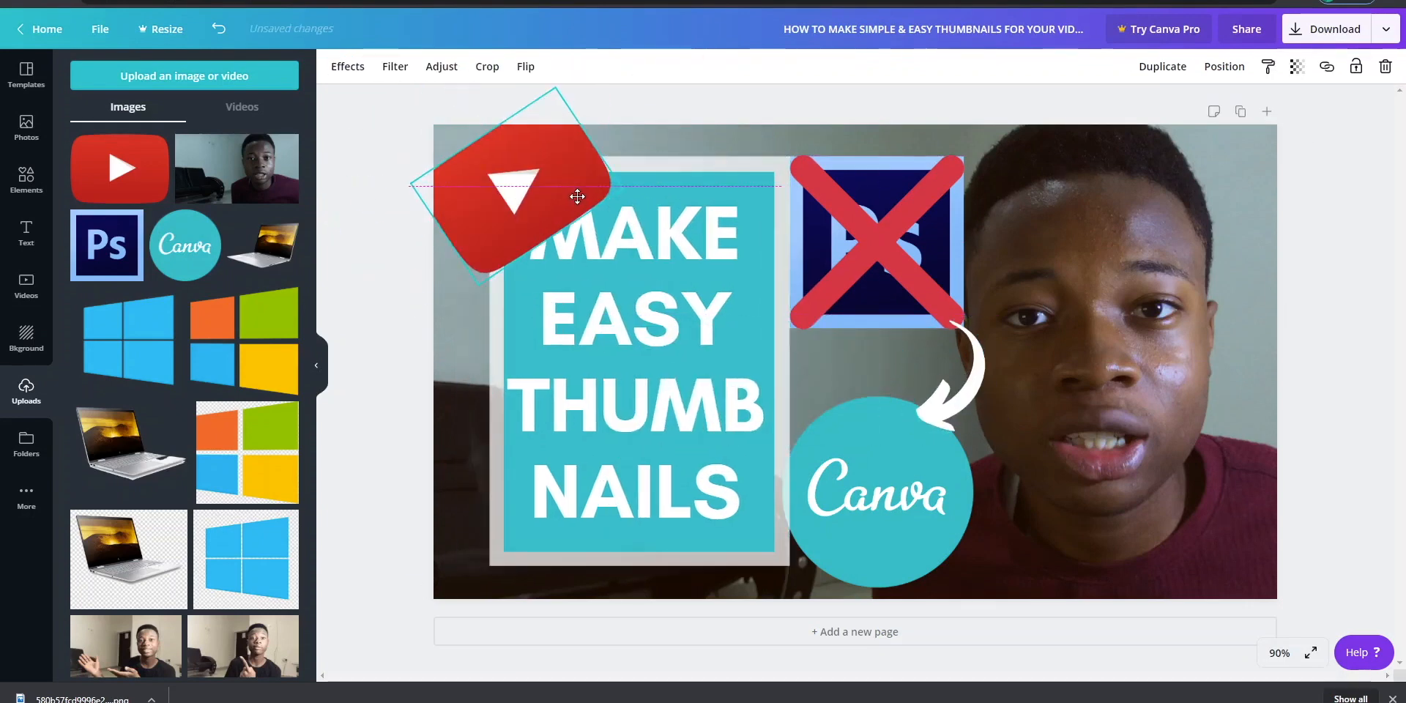
- Place the YouTube logo upright and smaller over the heading frame's upper-left corner, and shift the heading block away from the portrait
left_click(876, 527)
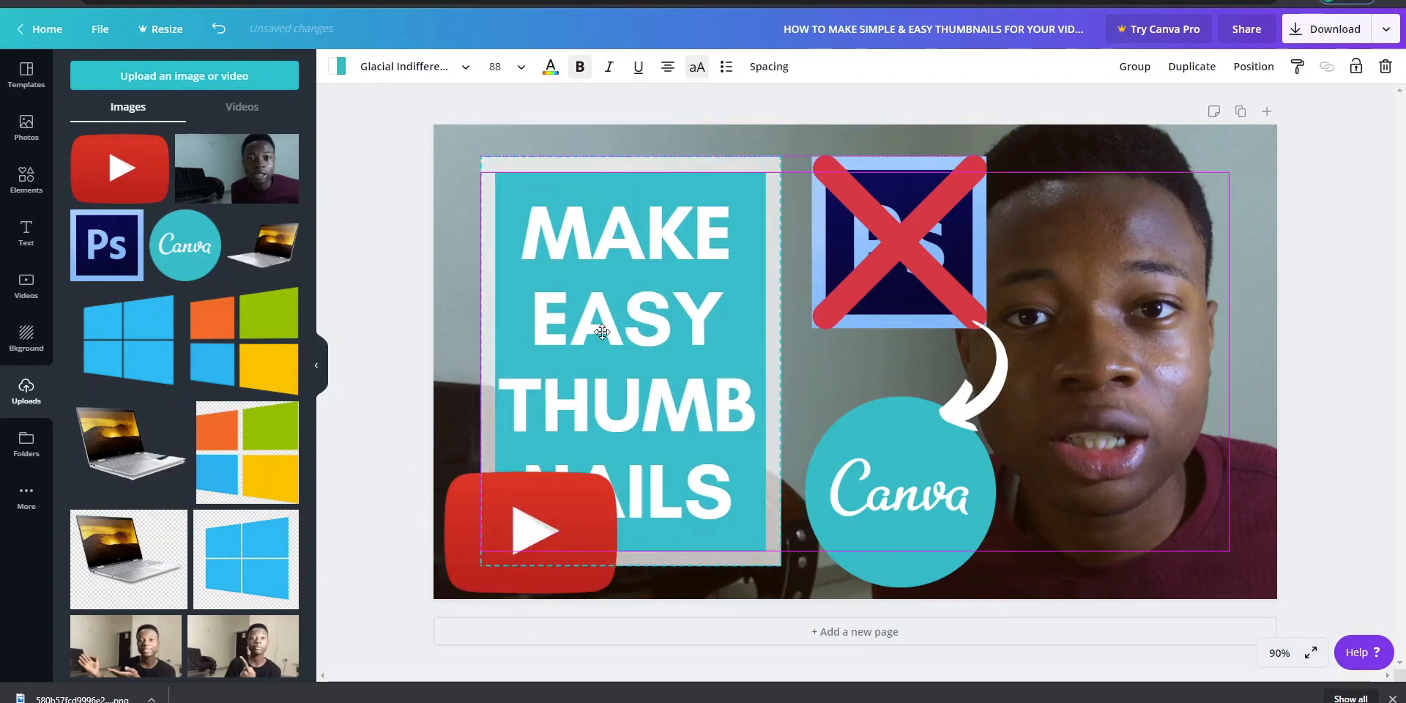
left_click_drag(545, 548, 540, 205)
left_click_drag(678, 336, 682, 337)
left_click_drag(612, 127, 575, 156)
left_click_drag(513, 201, 515, 176)
left_click(407, 217)
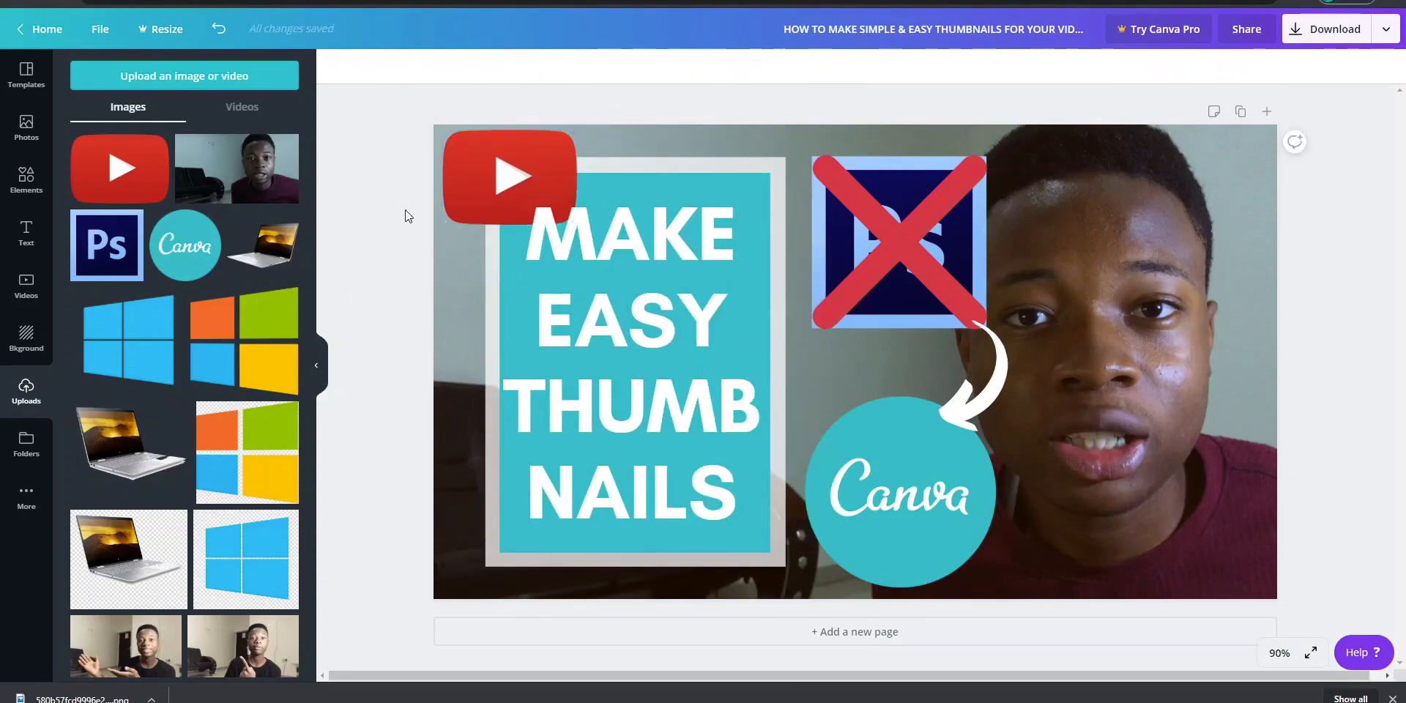
- Try navy and blue fills, including custom color #2980b9, on the rectangle behind the heading and undo the recoloring
left_click(520, 303)
left_click(512, 180)
left_click(336, 66)
left_click(125, 322)
left_click(243, 512)
left_click(86, 143)
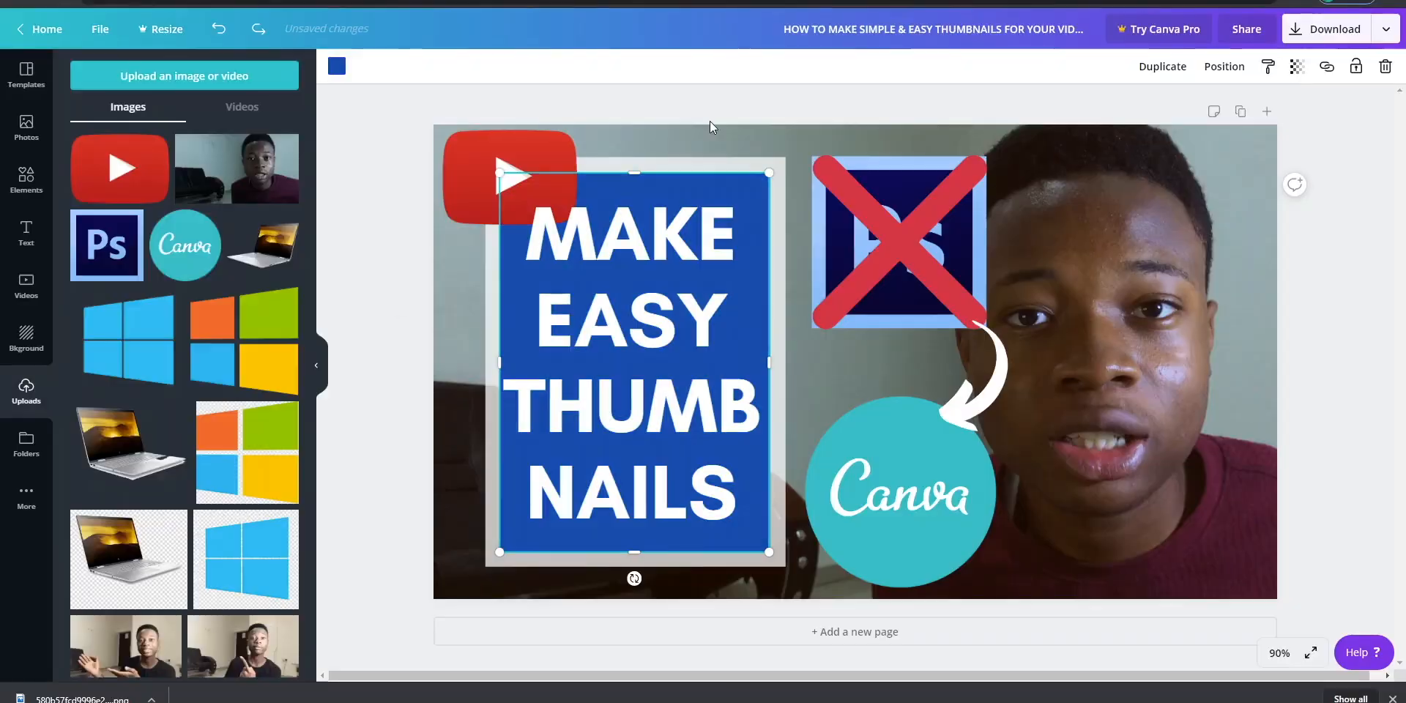
key("ctrl+z")
- Try brightening the background photo and raising its contrast
left_click(1238, 178)
left_click(471, 67)
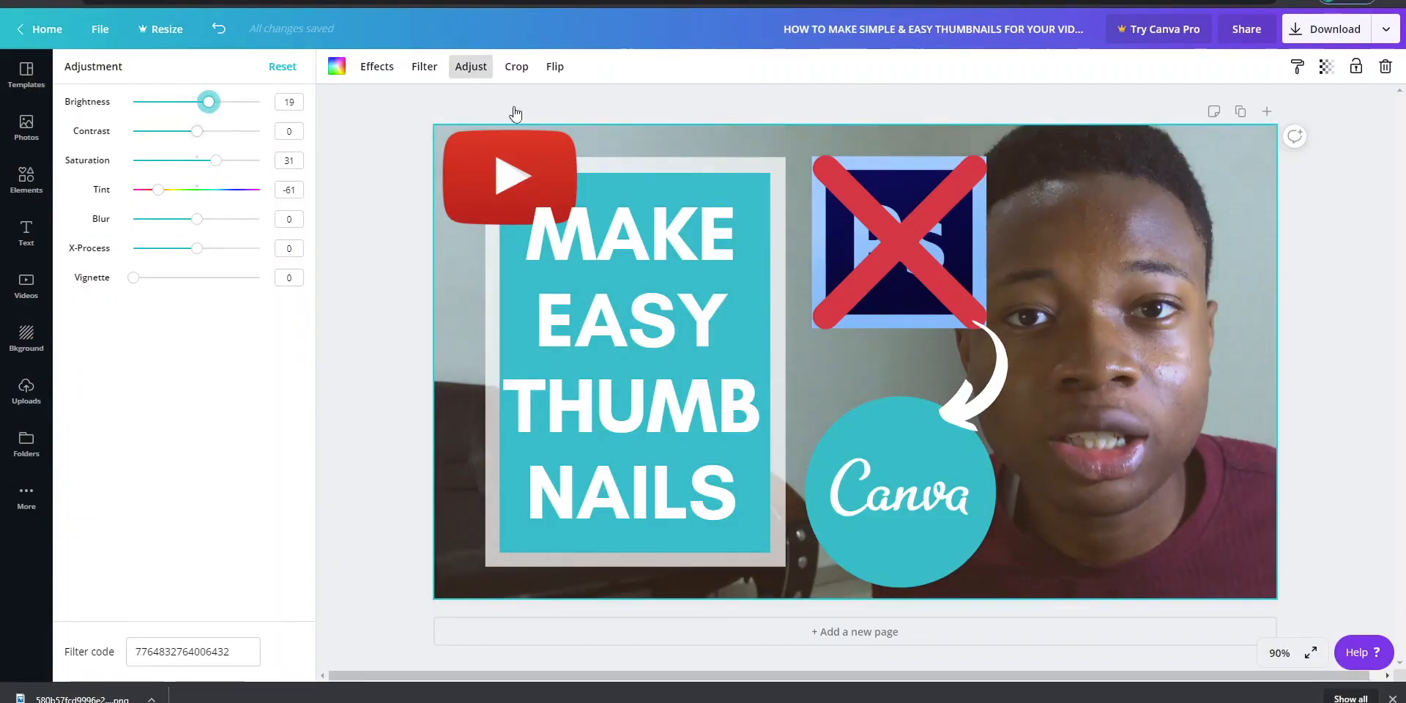
left_click_drag(207, 129, 230, 143)
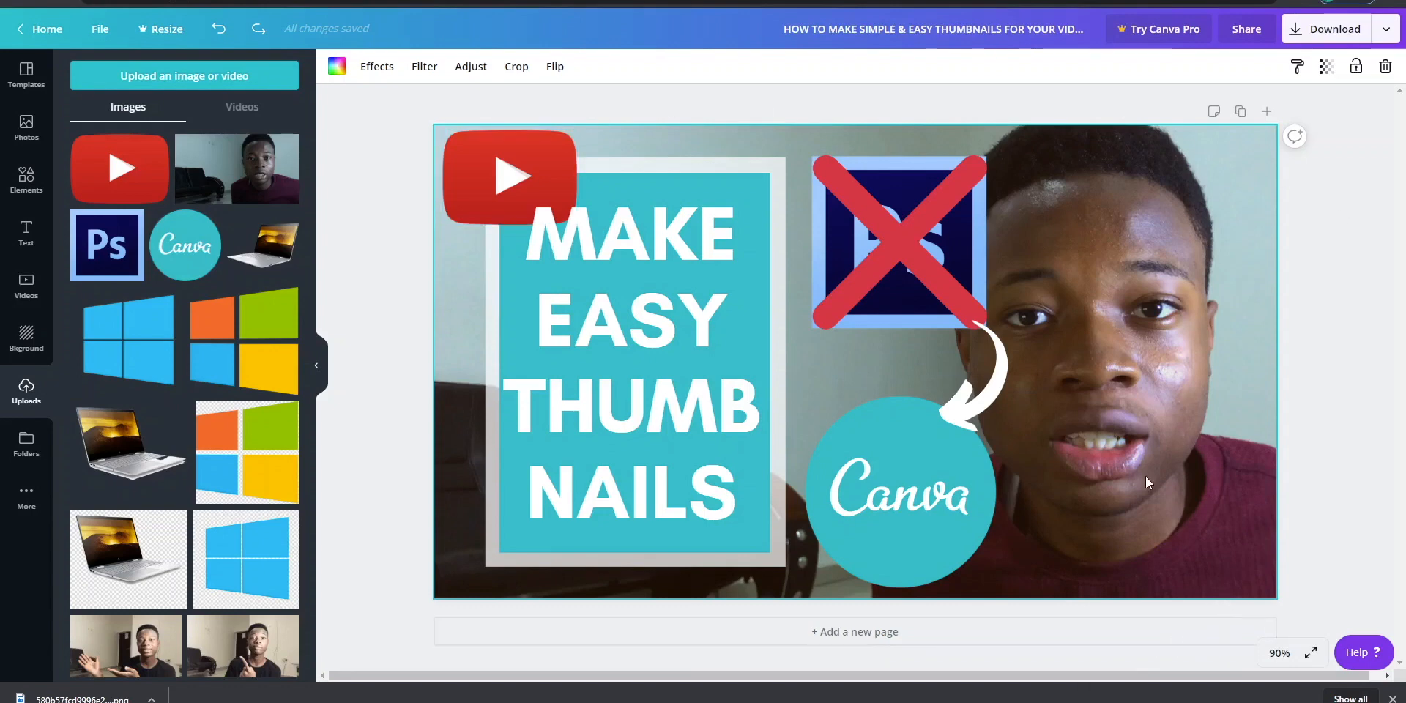
- Download the finished thumbnail as a PNG file
left_click(1308, 33)
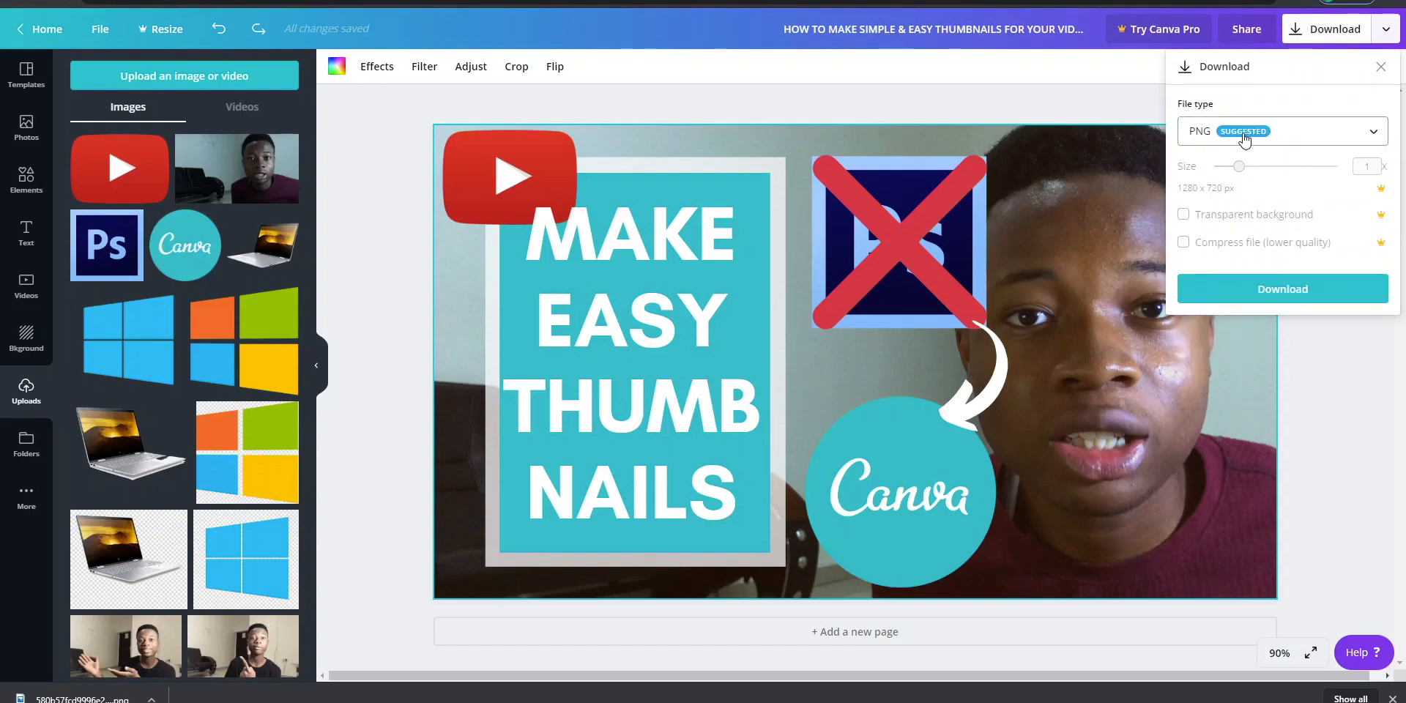
left_click(1283, 292)
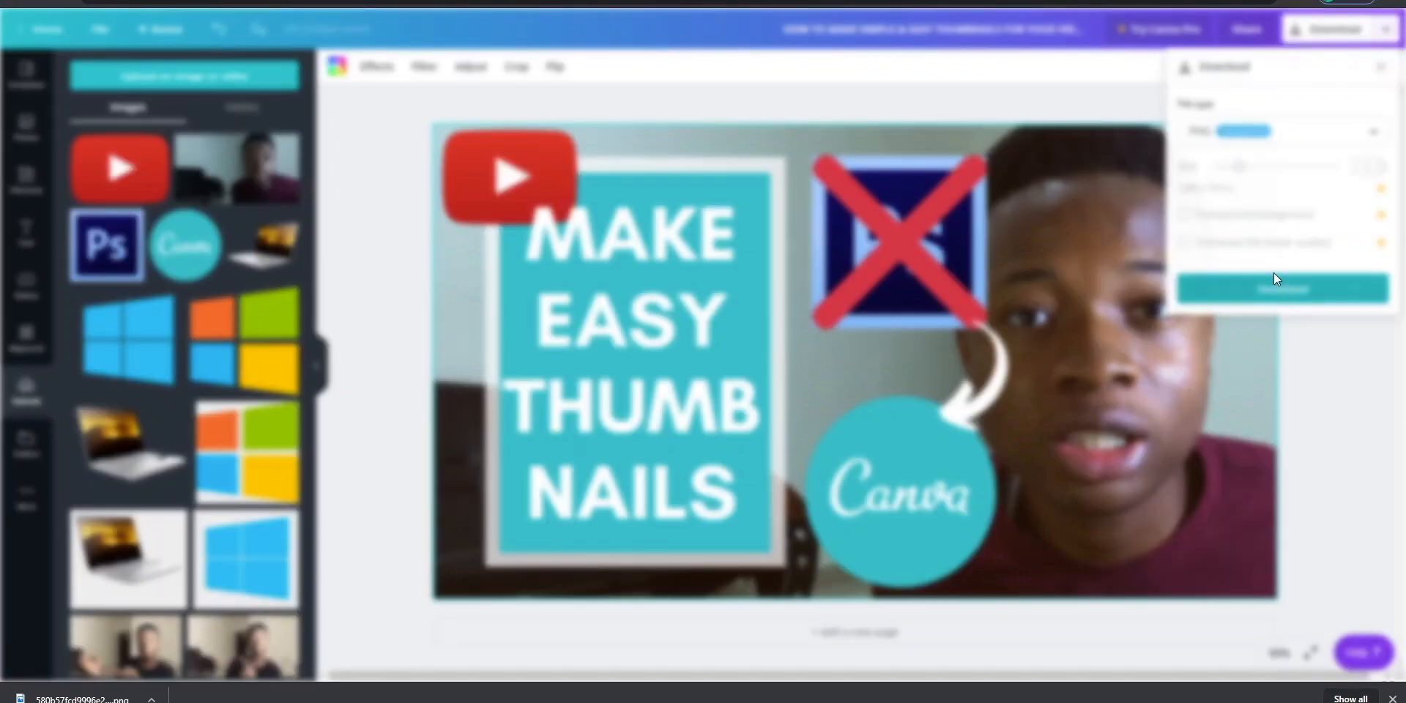